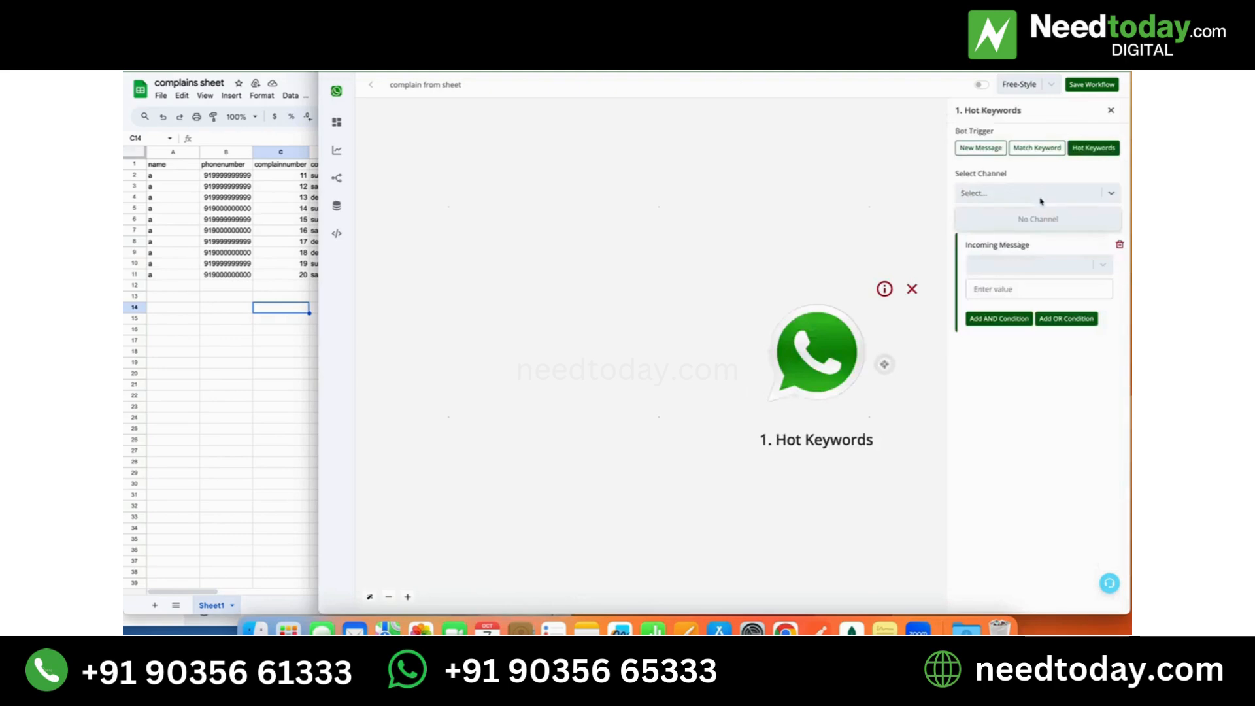
- Set the Hot Keywords trigger to Working Channel with the incoming message condition is "complain from sheet", and save it
left_click(1015, 195)
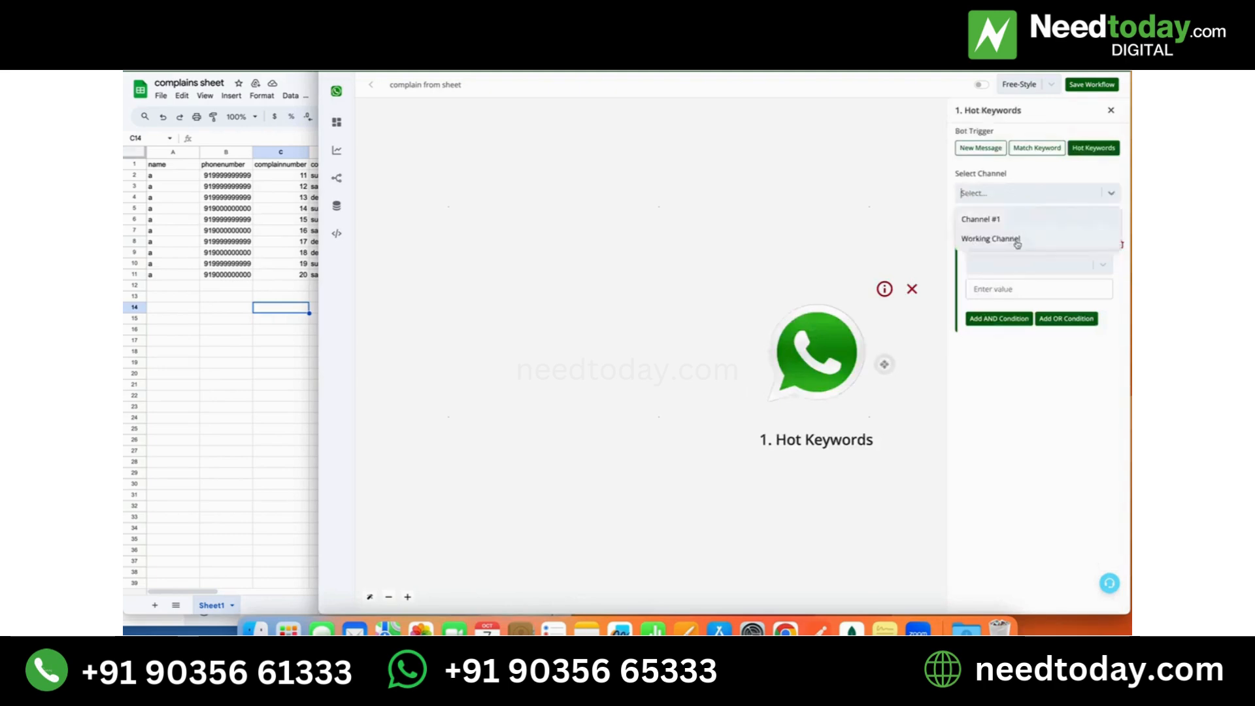
left_click(1015, 240)
left_click(1017, 260)
left_click(1012, 298)
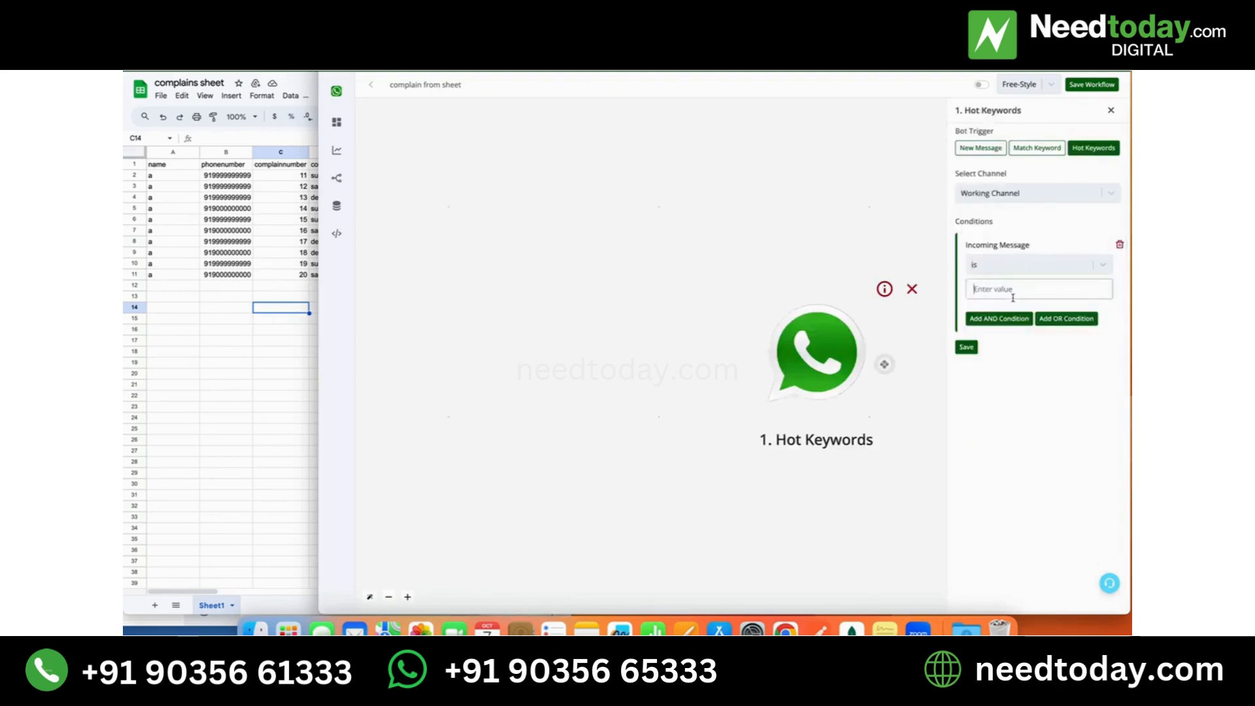
type("compla")
type("in from sheet")
left_click(968, 345)
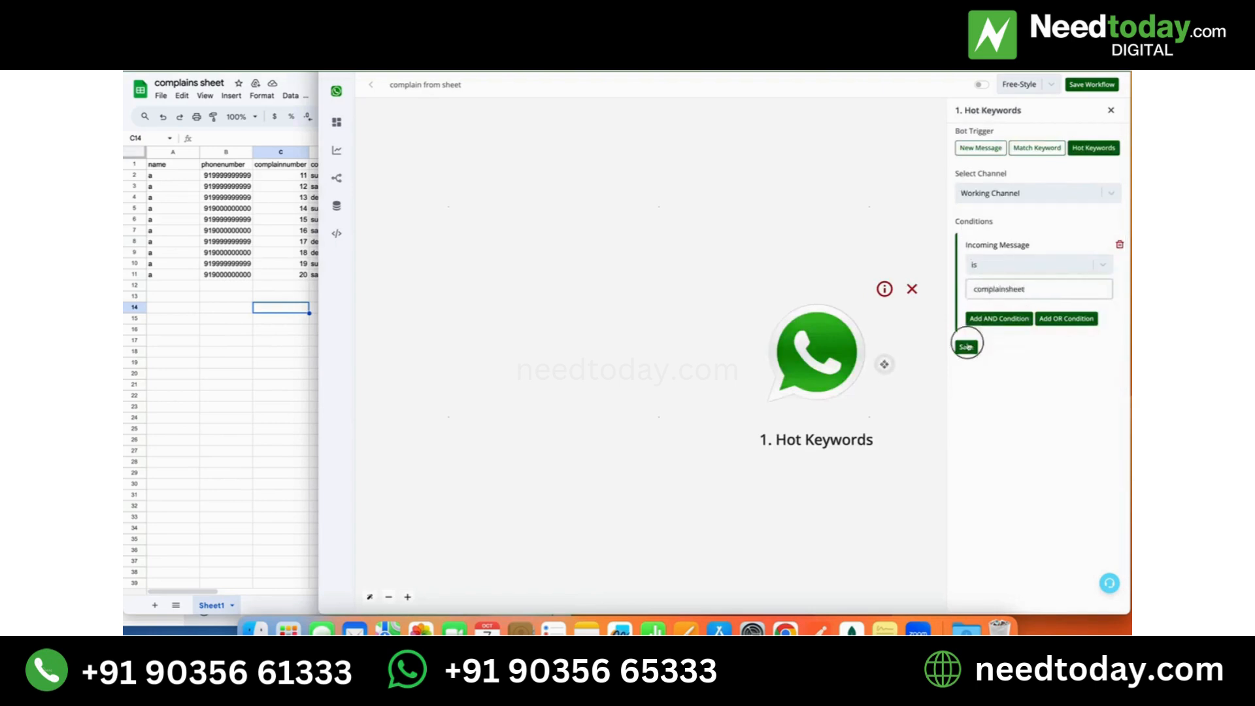
- Add an Ask Question action after the Hot Keywords trigger, using the Interactive Message type
left_click(885, 364)
left_click(722, 352)
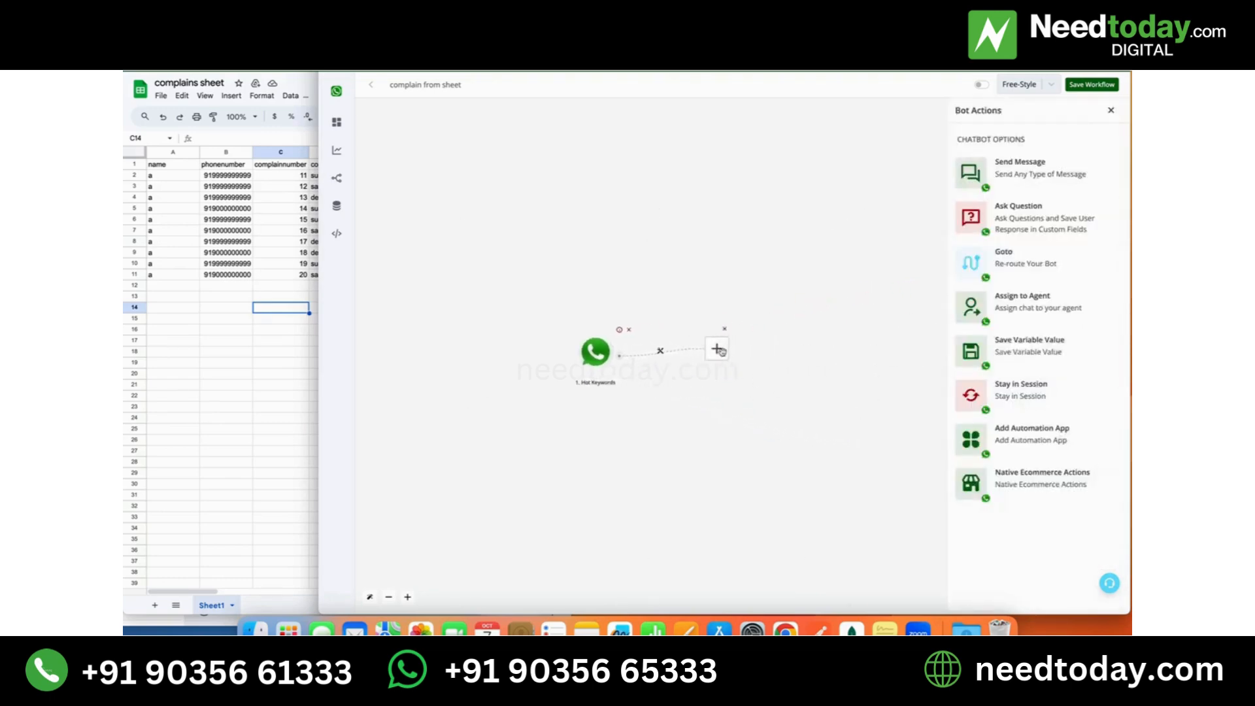
left_click(1014, 213)
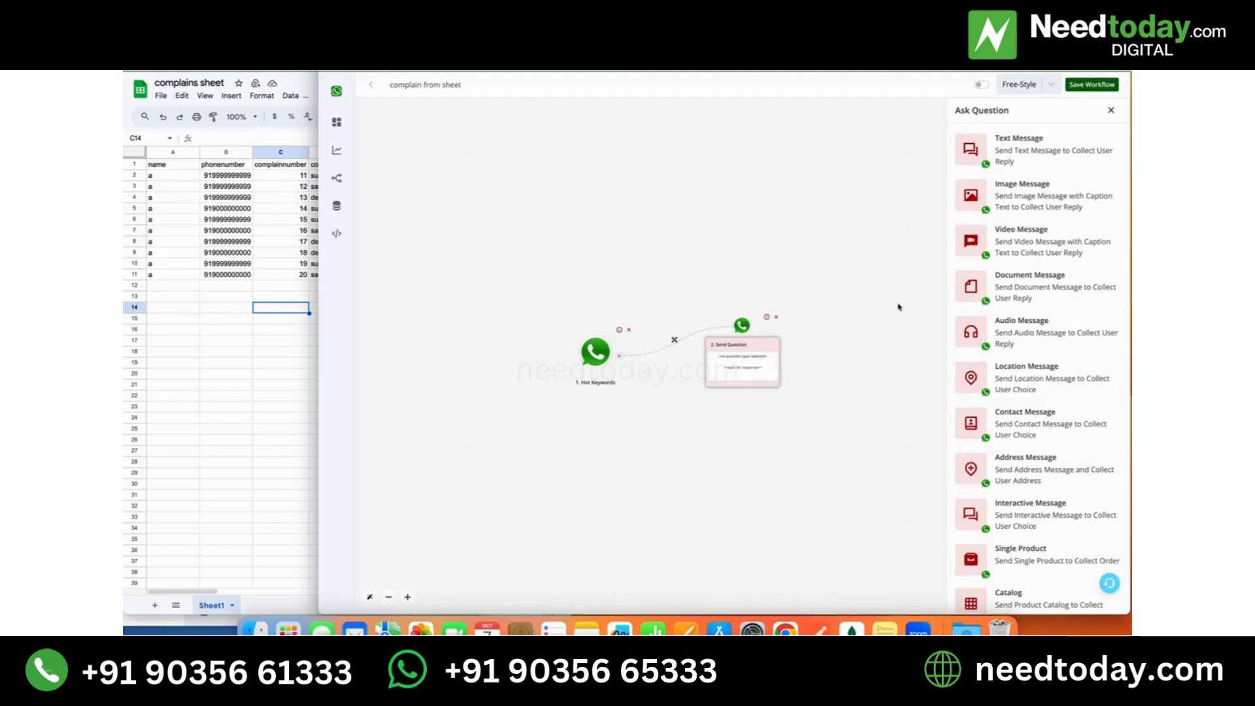
scroll(1079, 418, "down", 2)
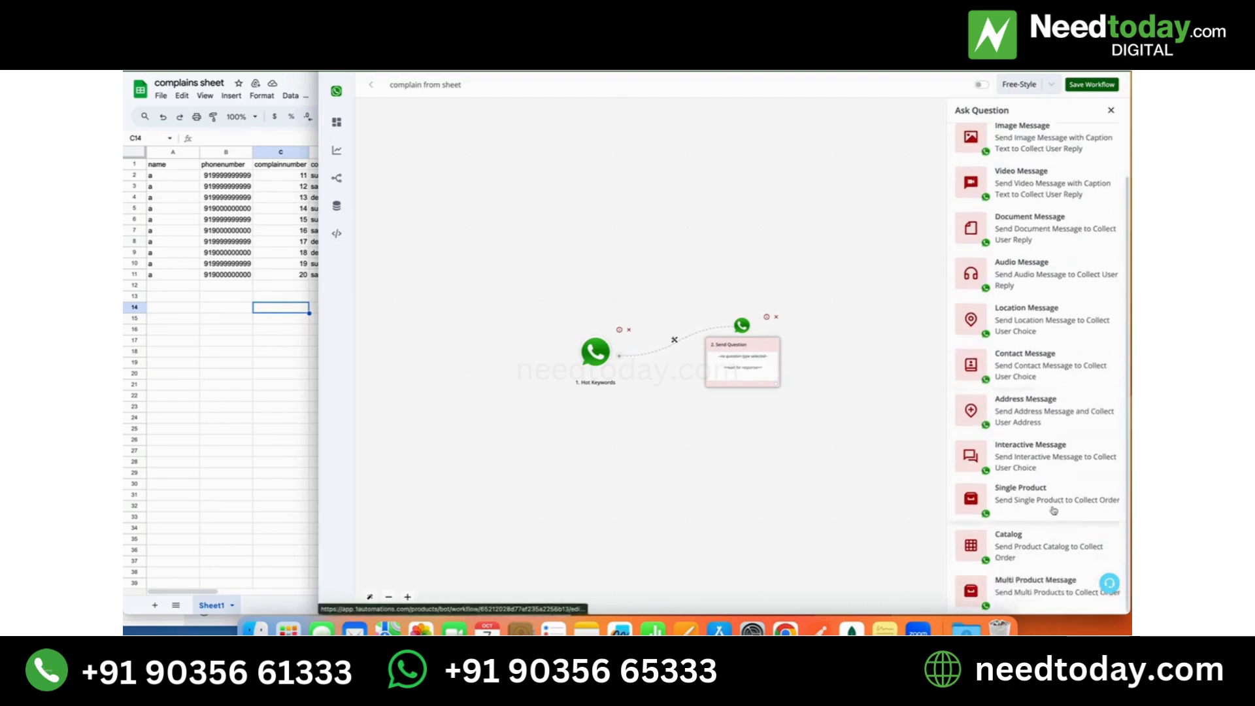
left_click(1031, 448)
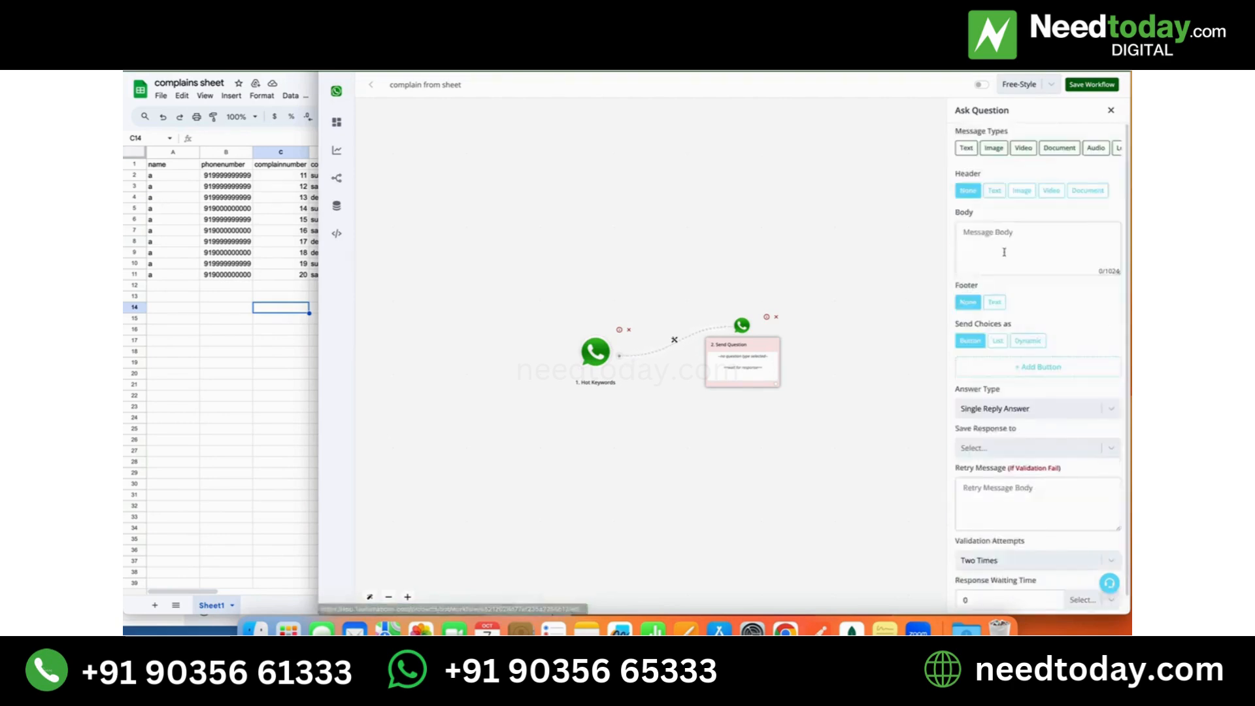
- Write the question body "Hi {{name}}, is +{{waba}} is your billing number ?" using the mapped name and waba fields
left_click(1004, 253)
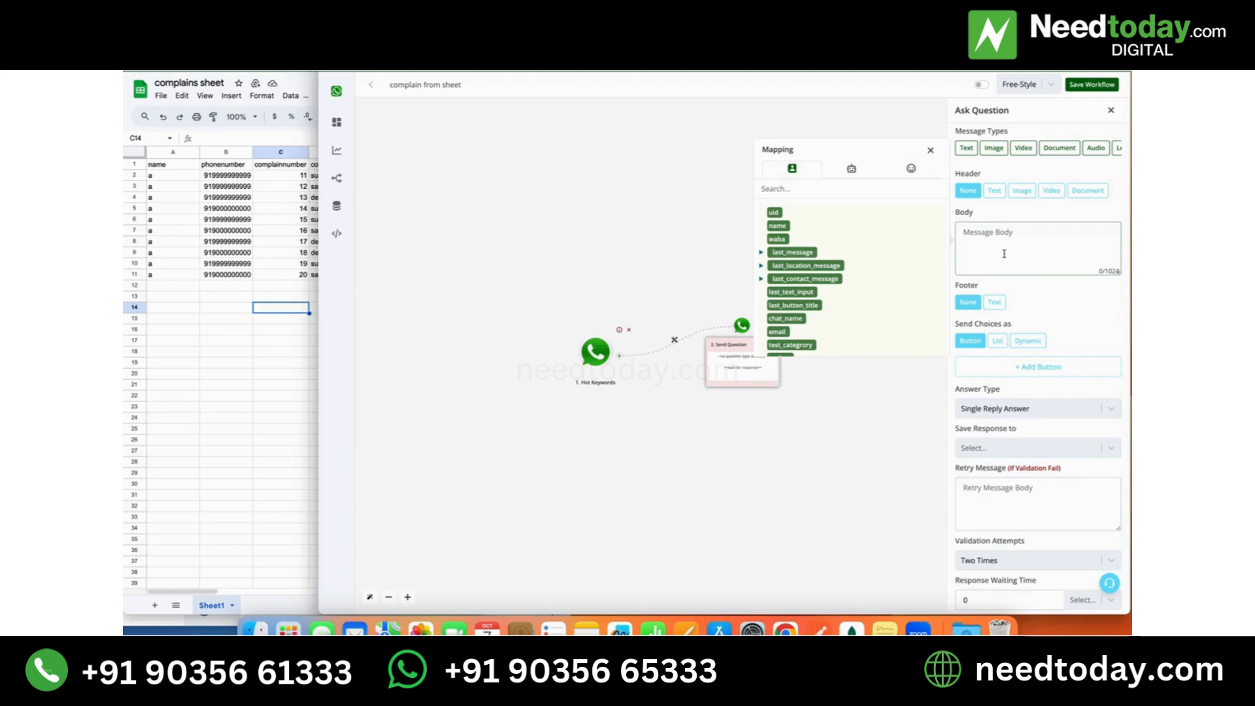
type("Hi")
left_click(779, 226)
left_click_drag(1007, 233, 975, 234)
left_click(1022, 240)
left_click(777, 238)
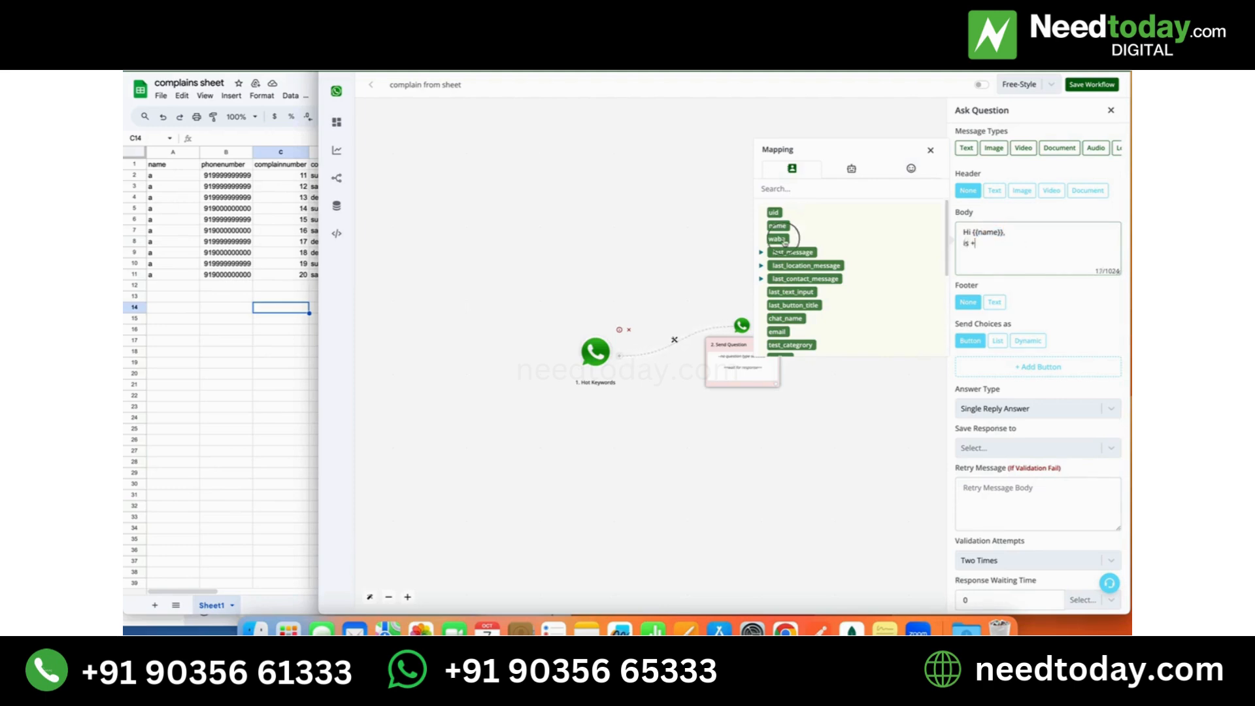
left_click_drag(1007, 243, 975, 243)
left_click(1029, 249)
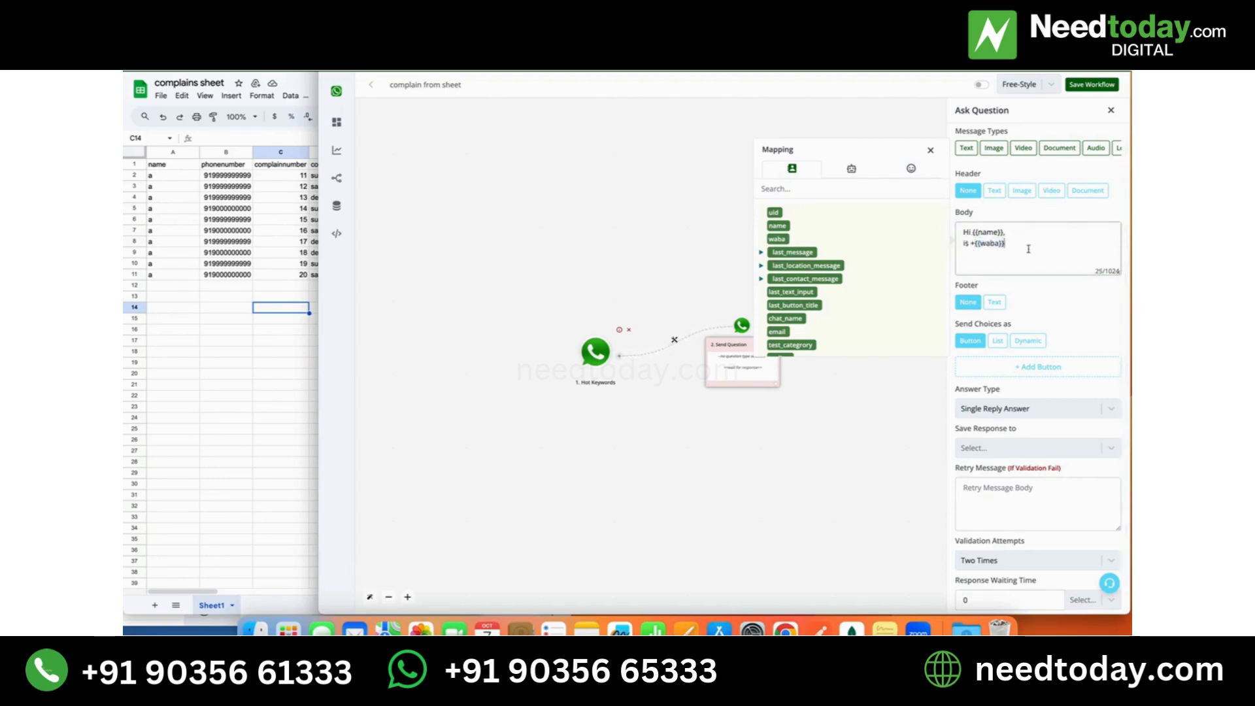
type("is your billing number ?")
- Add two answer buttons to the question and label the first one Yes
left_click(1041, 367)
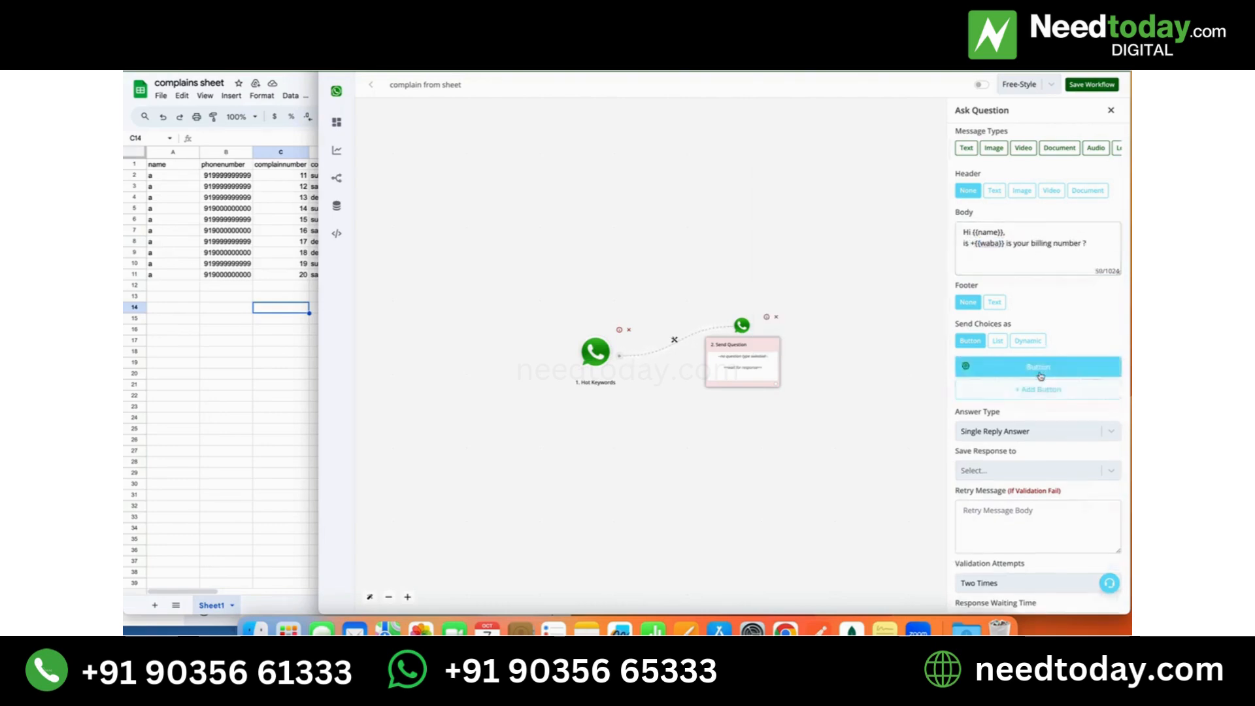
left_click(1040, 390)
left_click(1007, 367)
left_click(907, 365)
key("super+a")
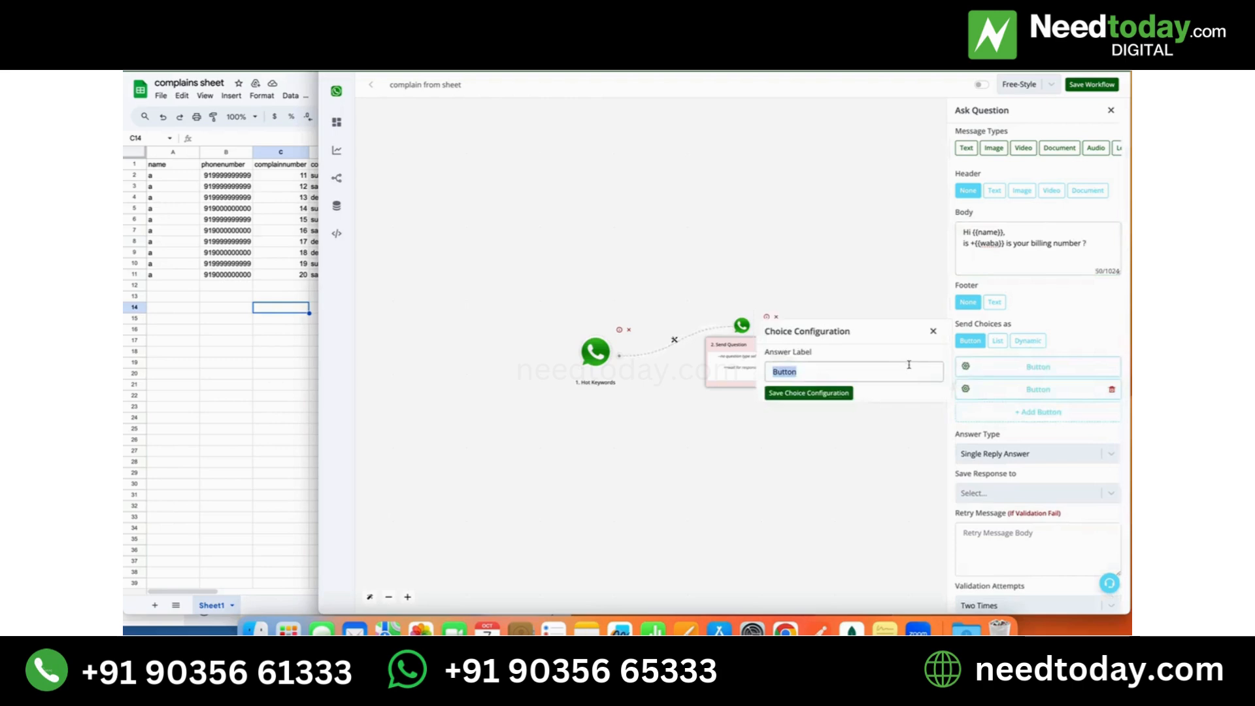
type("Yes")
left_click(829, 395)
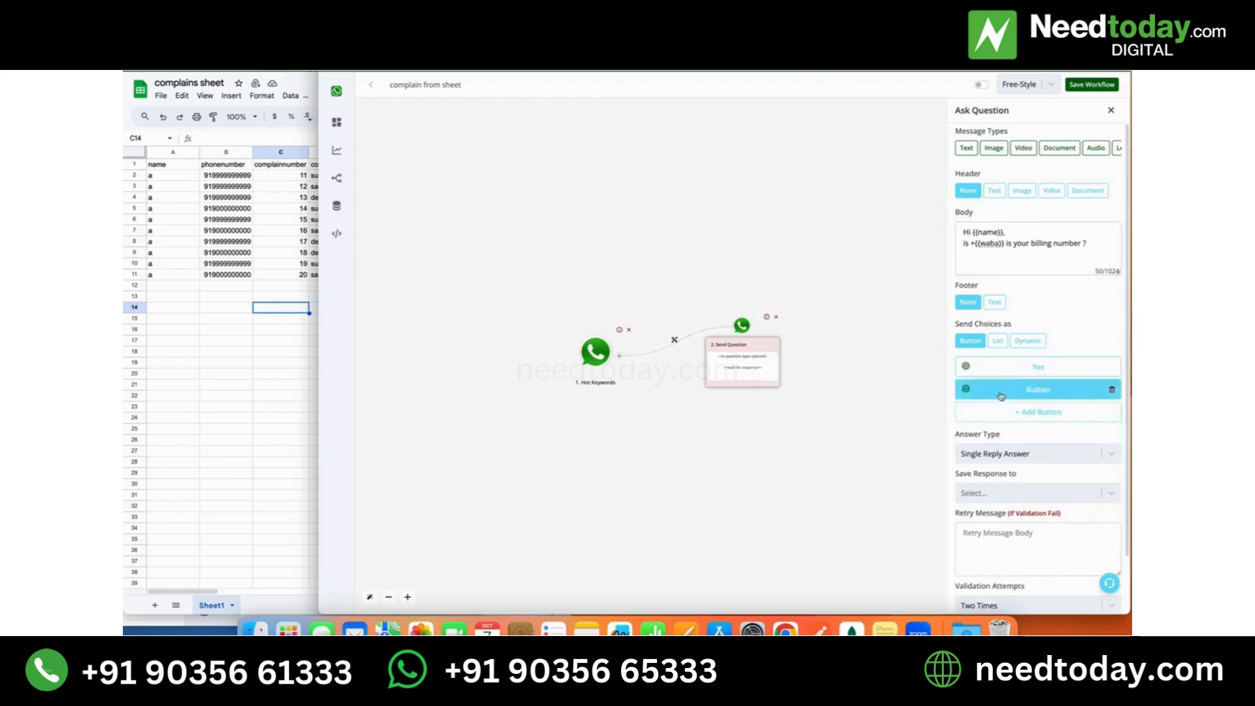
- Label the second answer button No and save the question
left_click(1007, 389)
left_click(910, 388)
key("super+a")
type("No")
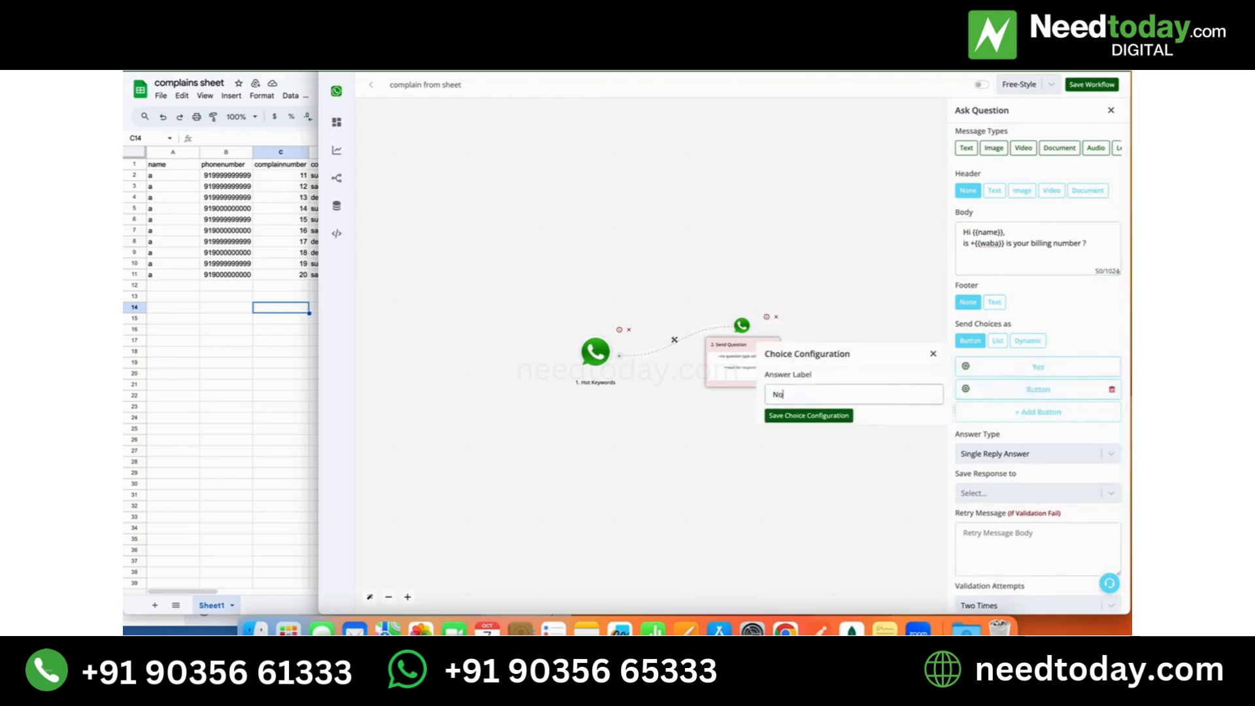
left_click(833, 418)
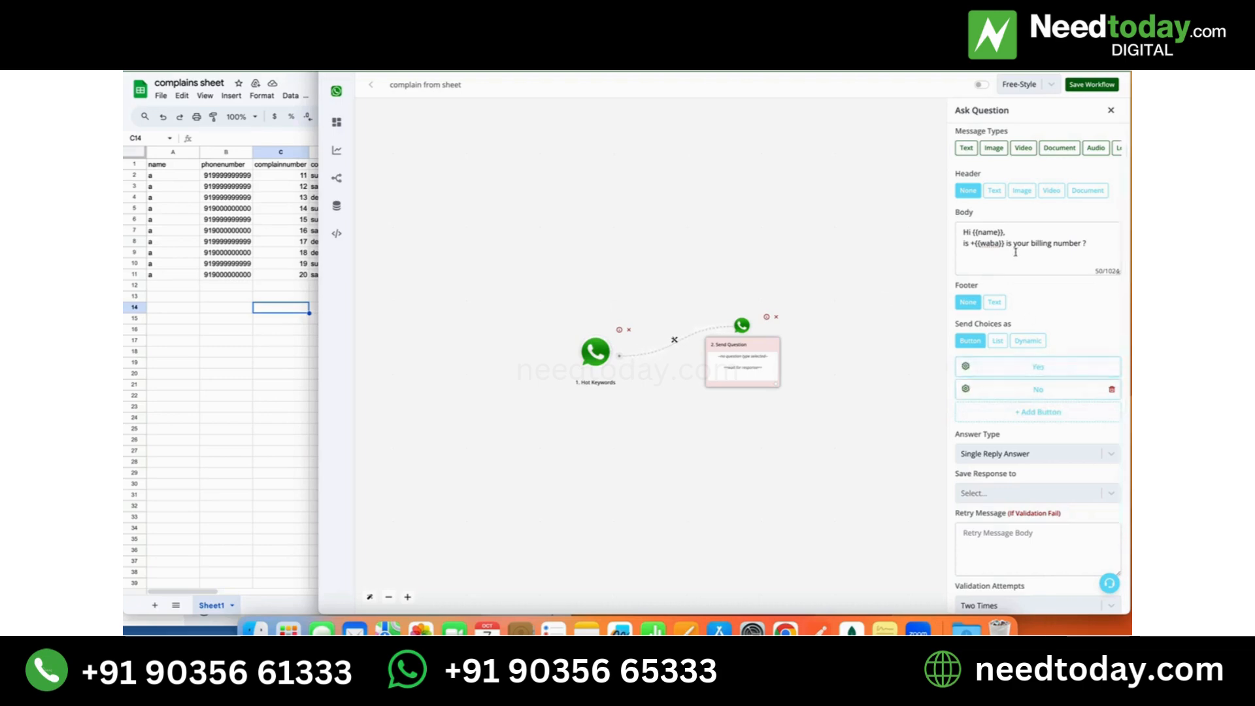
scroll(1040, 392, "down", 2)
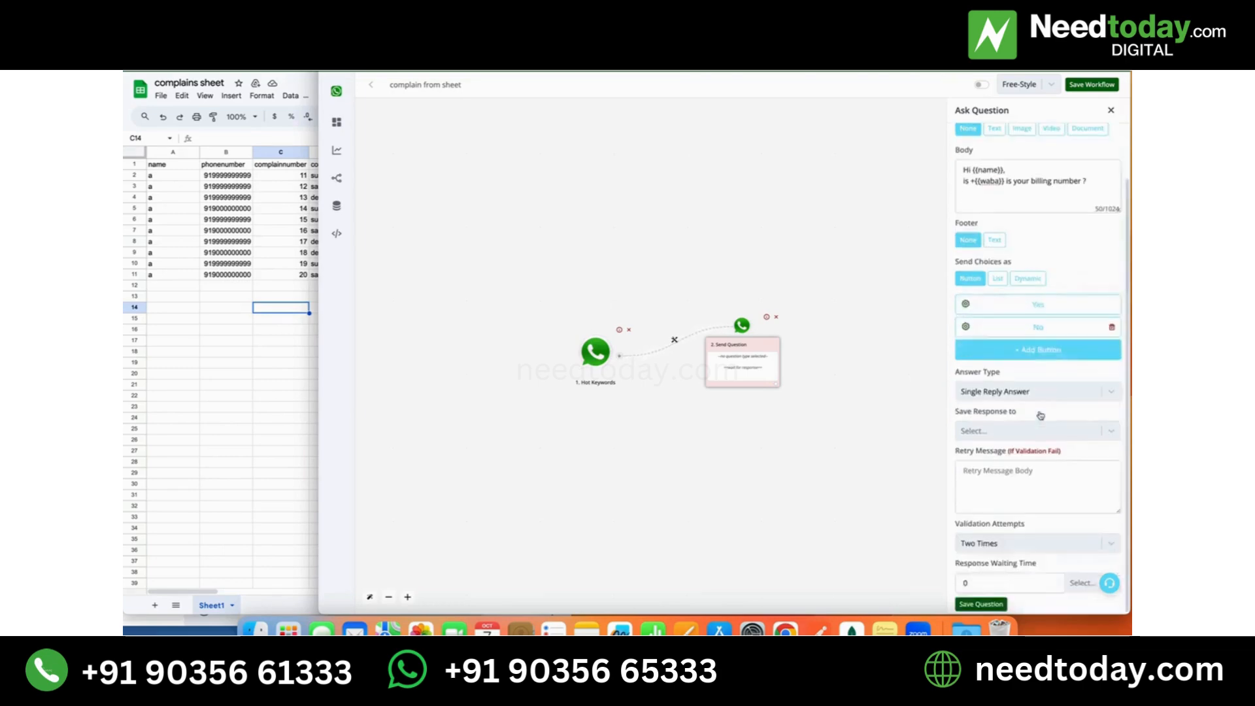
left_click(994, 602)
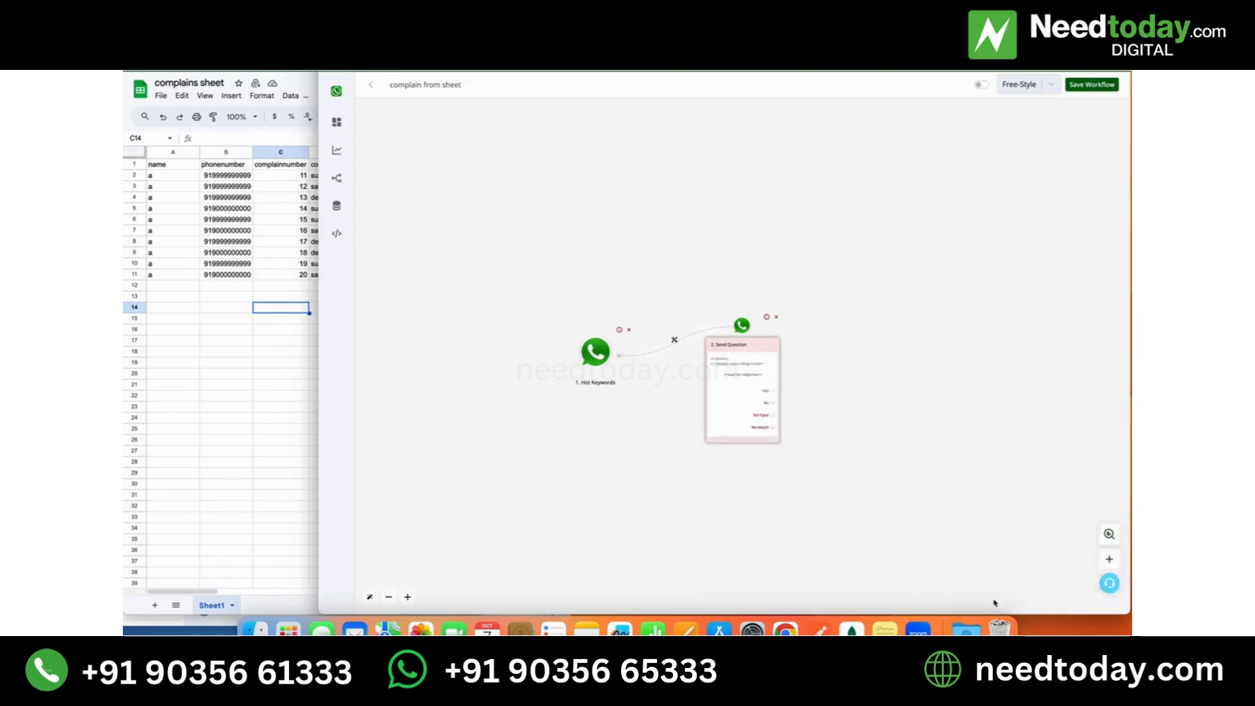
- Add a Save Variable action to the question's Yes branch and look through the fields it can store to
left_click(773, 390)
scroll(773, 390, "right", 5)
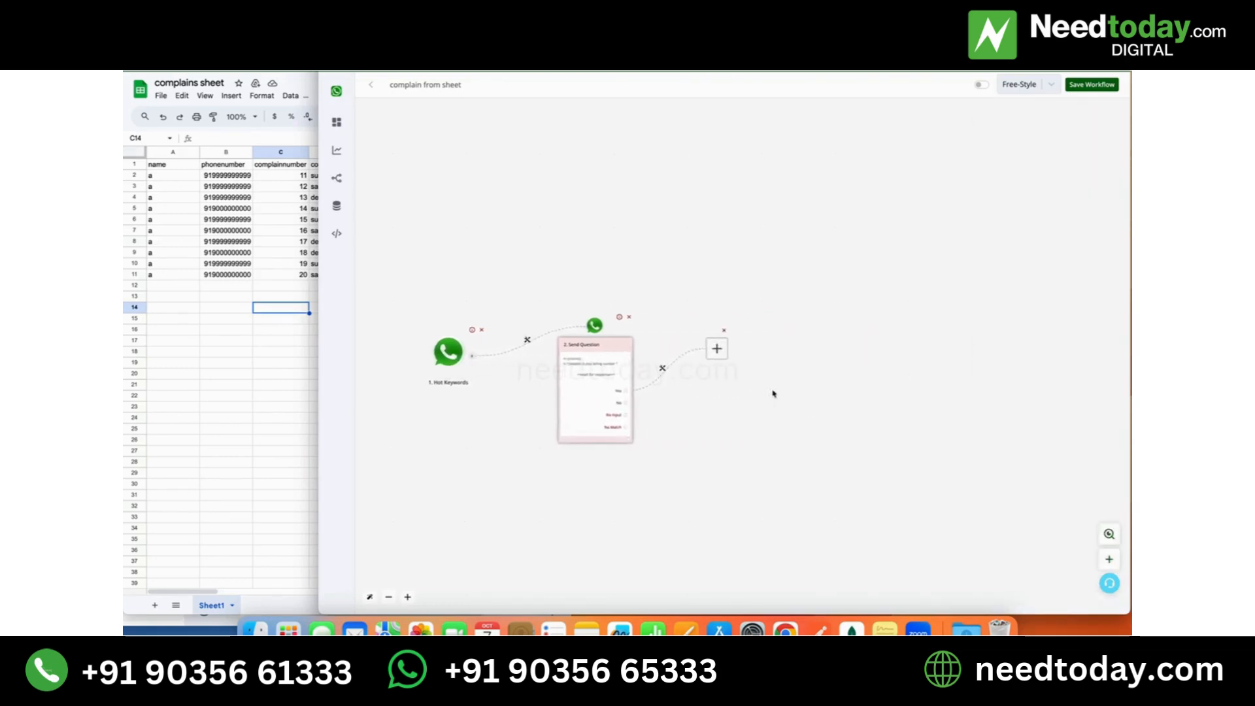
left_click(728, 357)
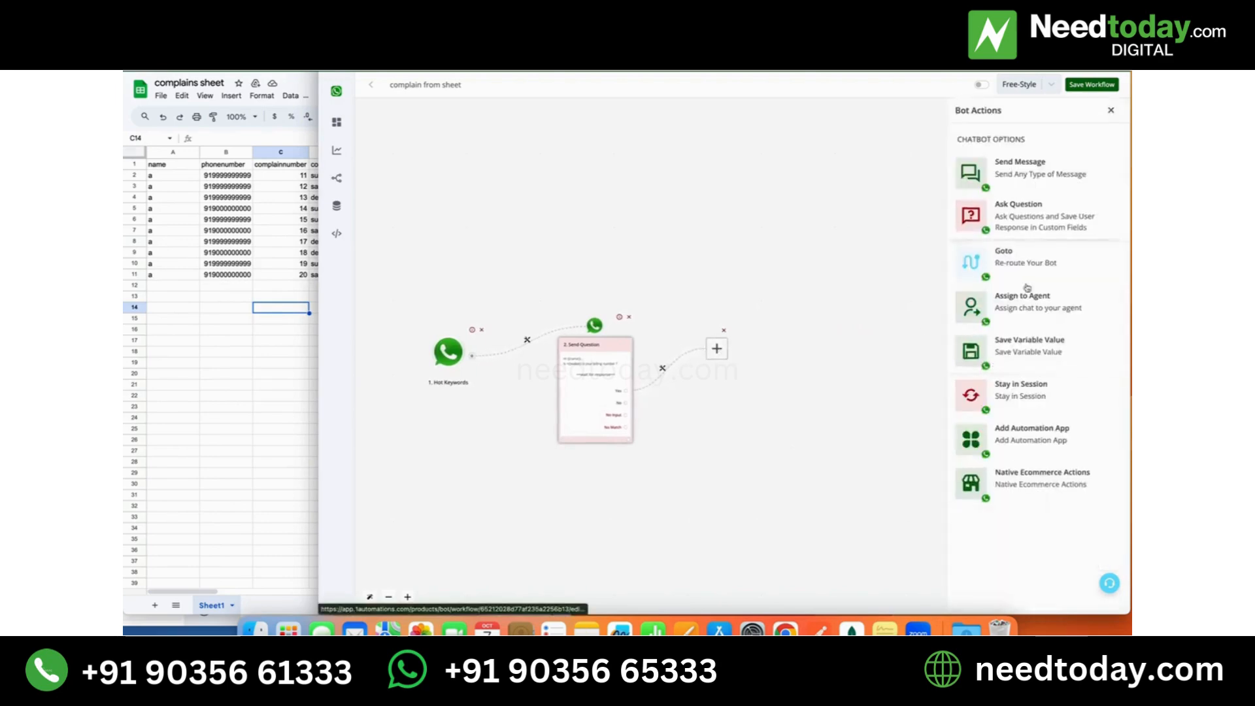
left_click(1021, 351)
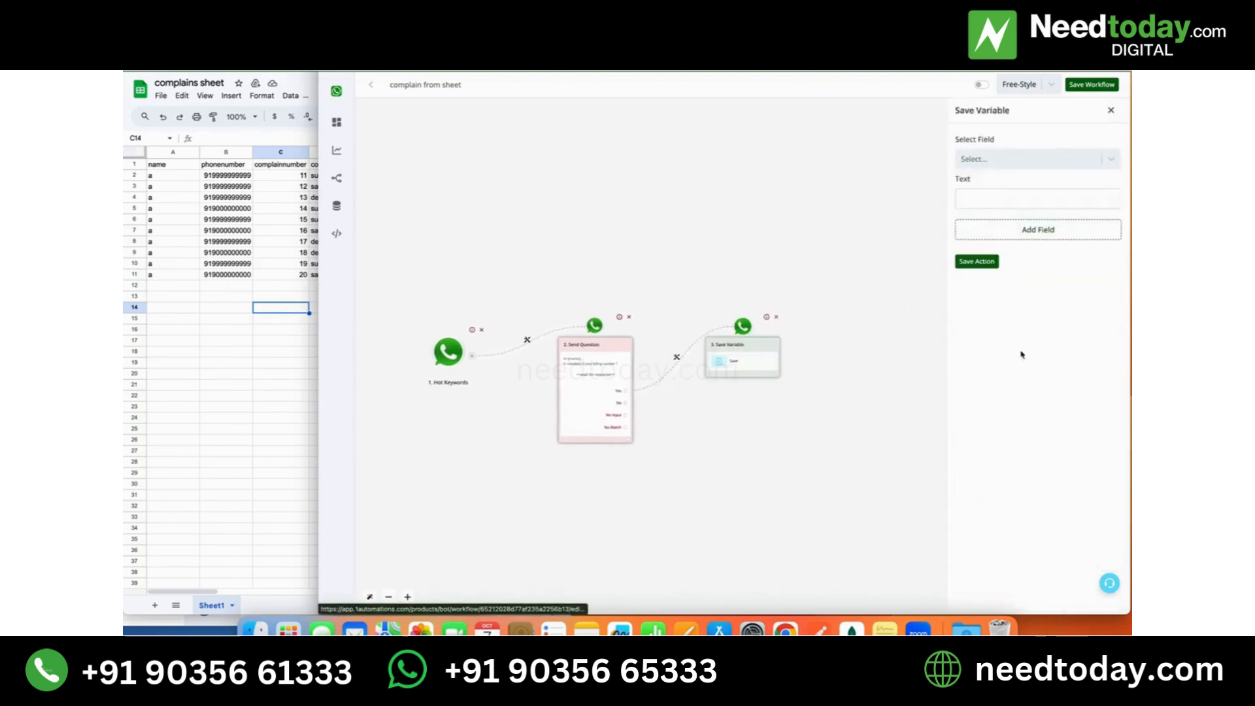
left_click(1001, 158)
scroll(1002, 265, "down", 5)
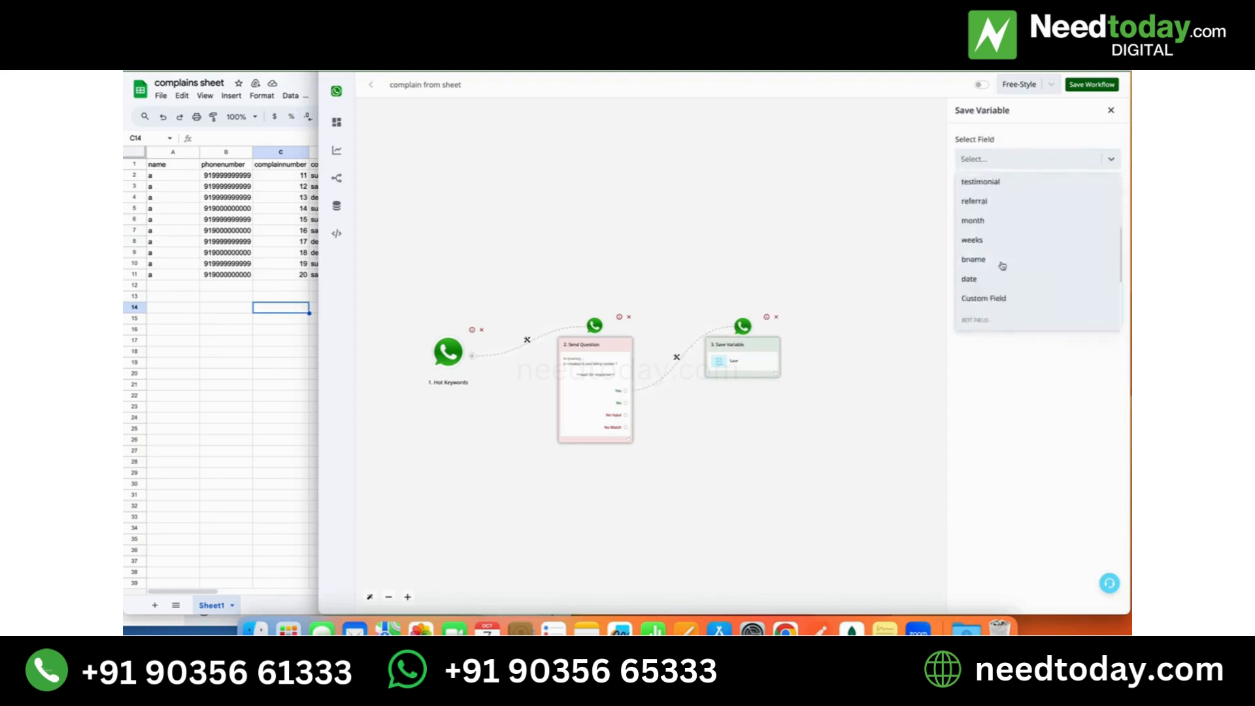
scroll(1002, 265, "up", 5)
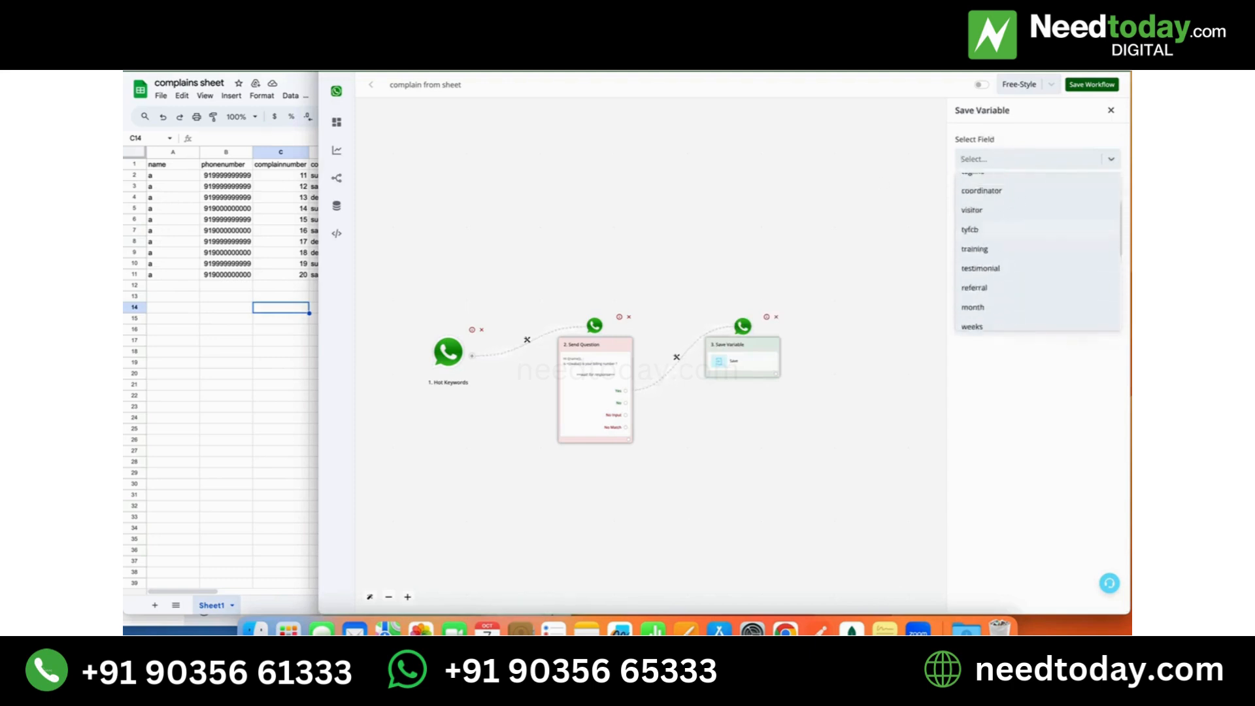
- Open the automation panel in a new browser tab and go to the Bot Builder's Bot Fields page
key("super+t")
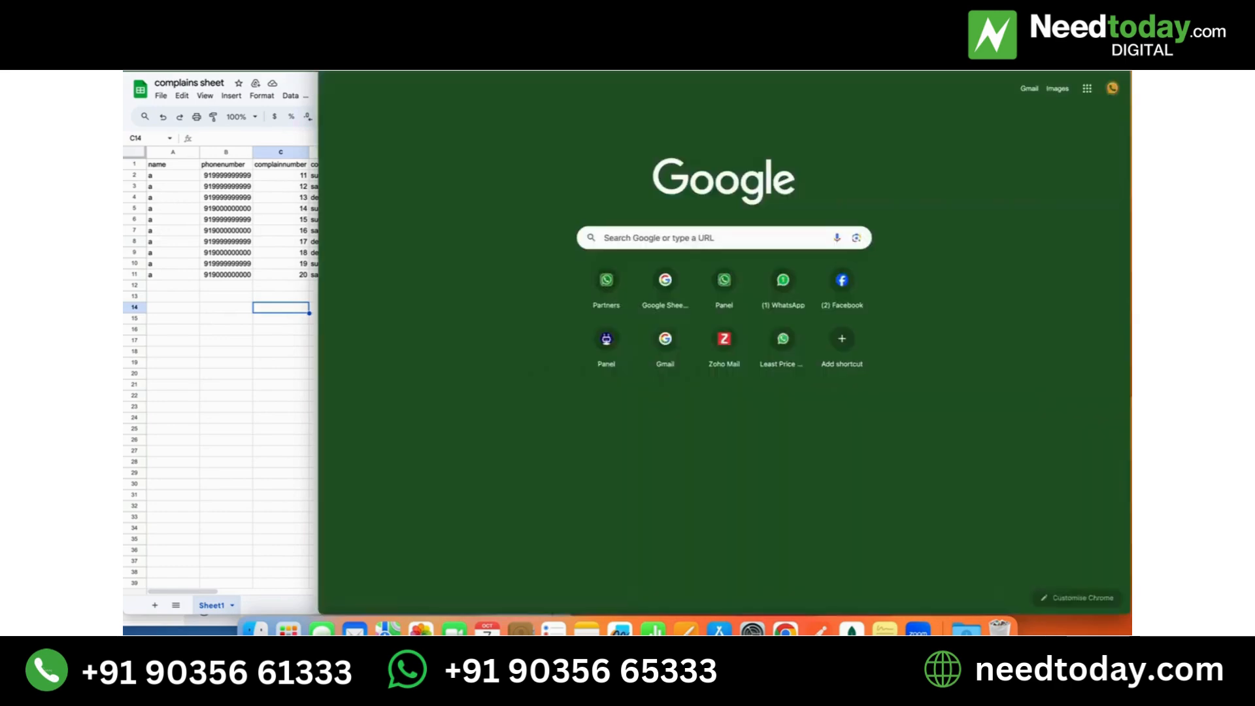
key("super+v")
key("super+a")
type("app")
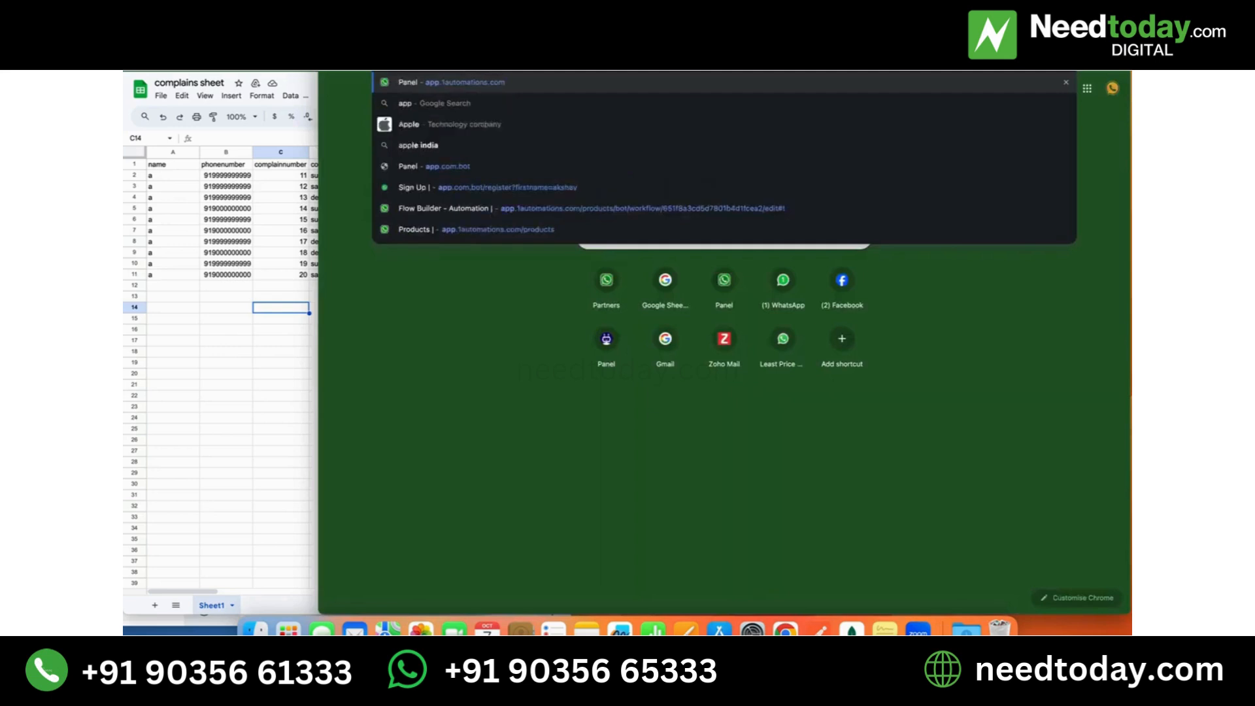
key("Return")
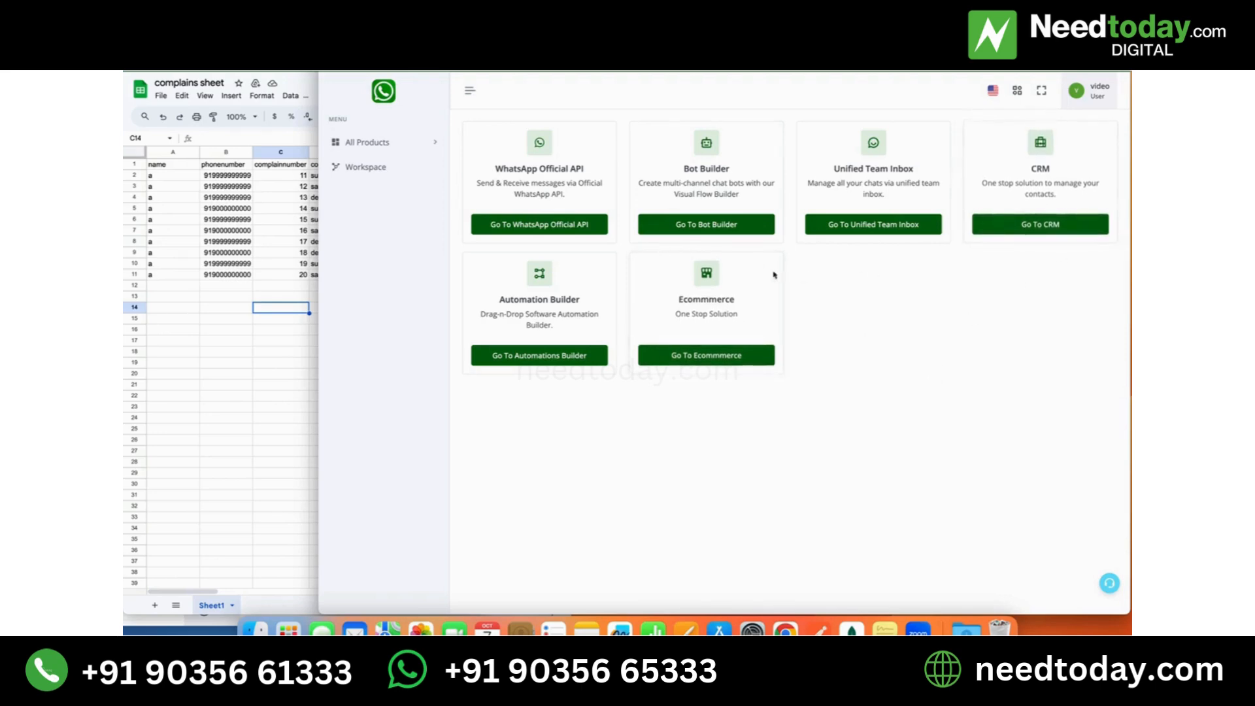
left_click(697, 222)
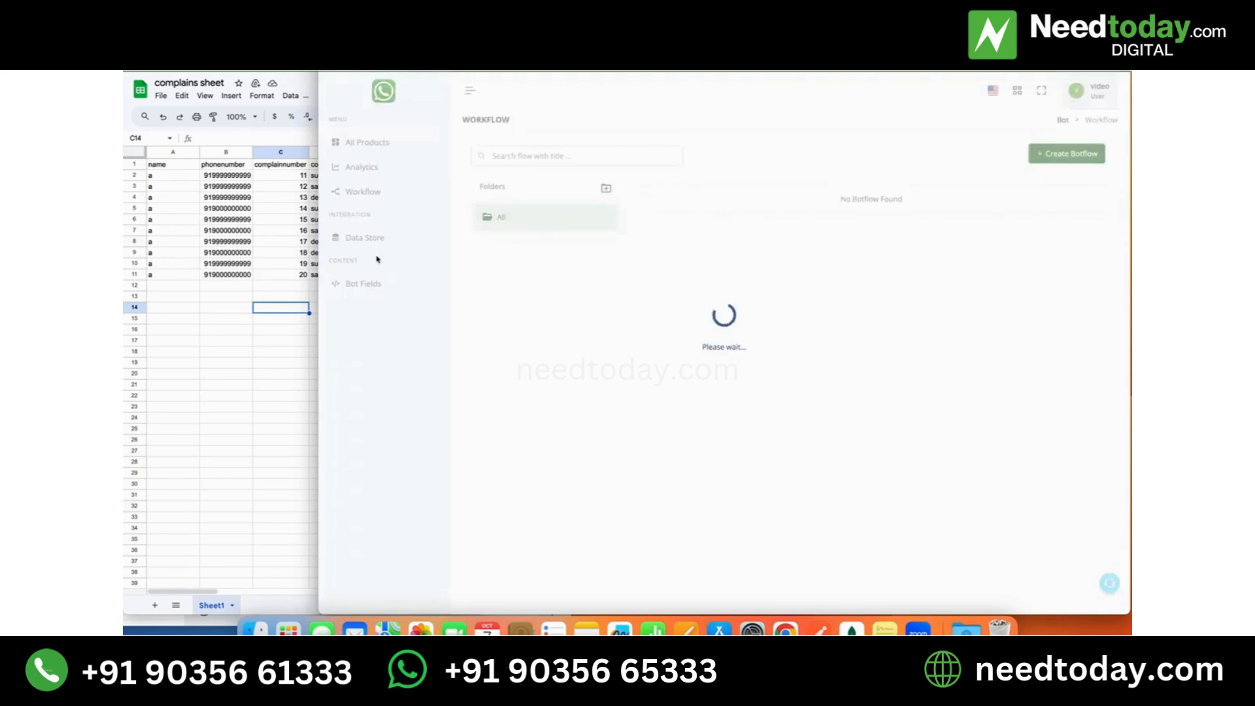
left_click(379, 286)
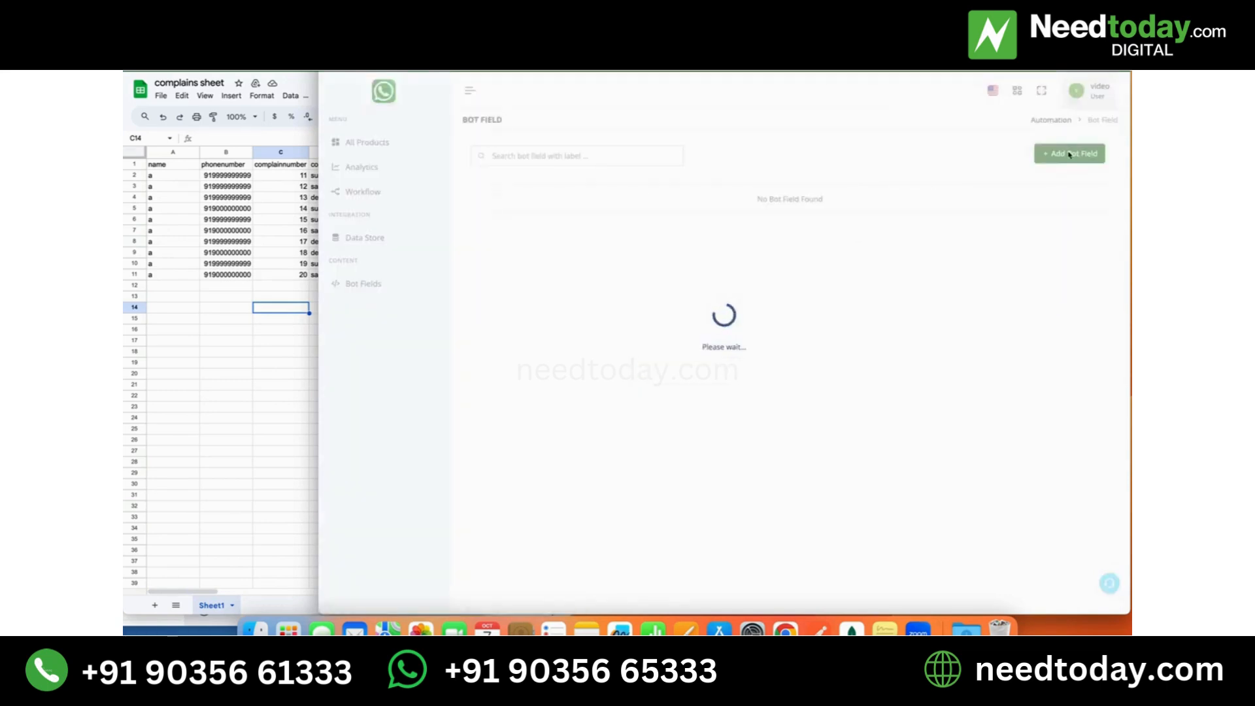
- Create a String bot field labelled "number"
left_click(1081, 159)
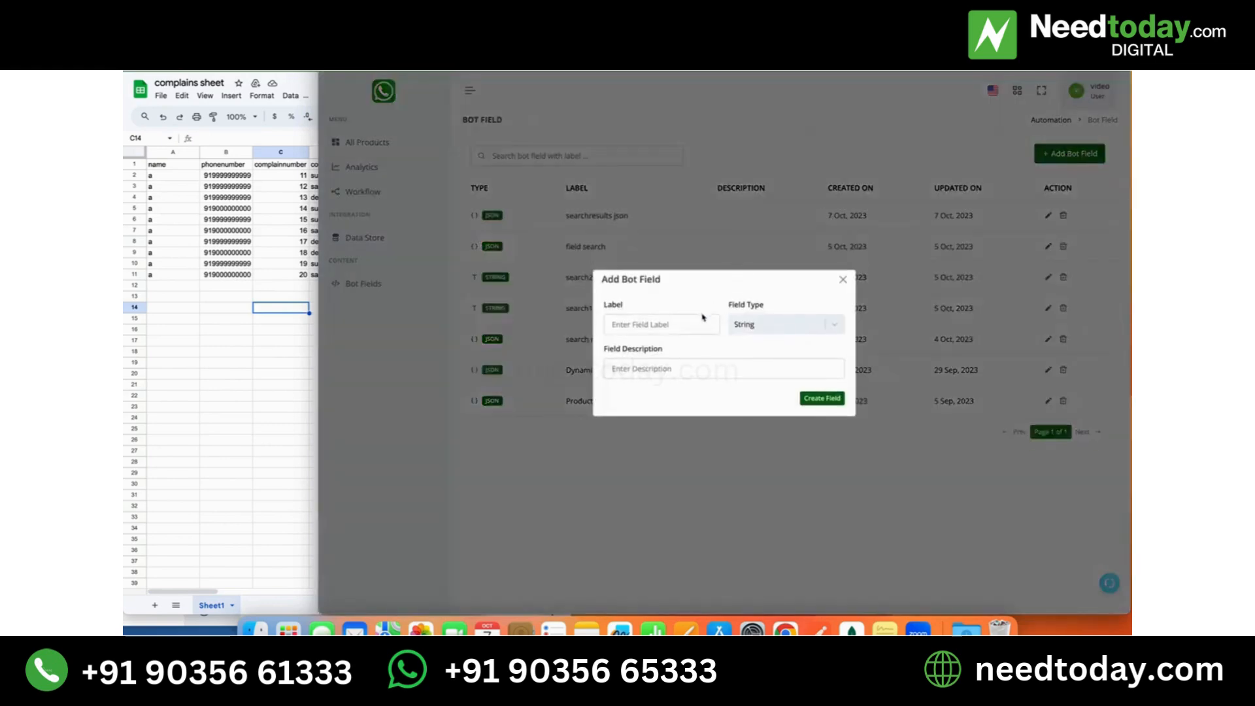
left_click(699, 320)
type("c")
key("BackSpace")
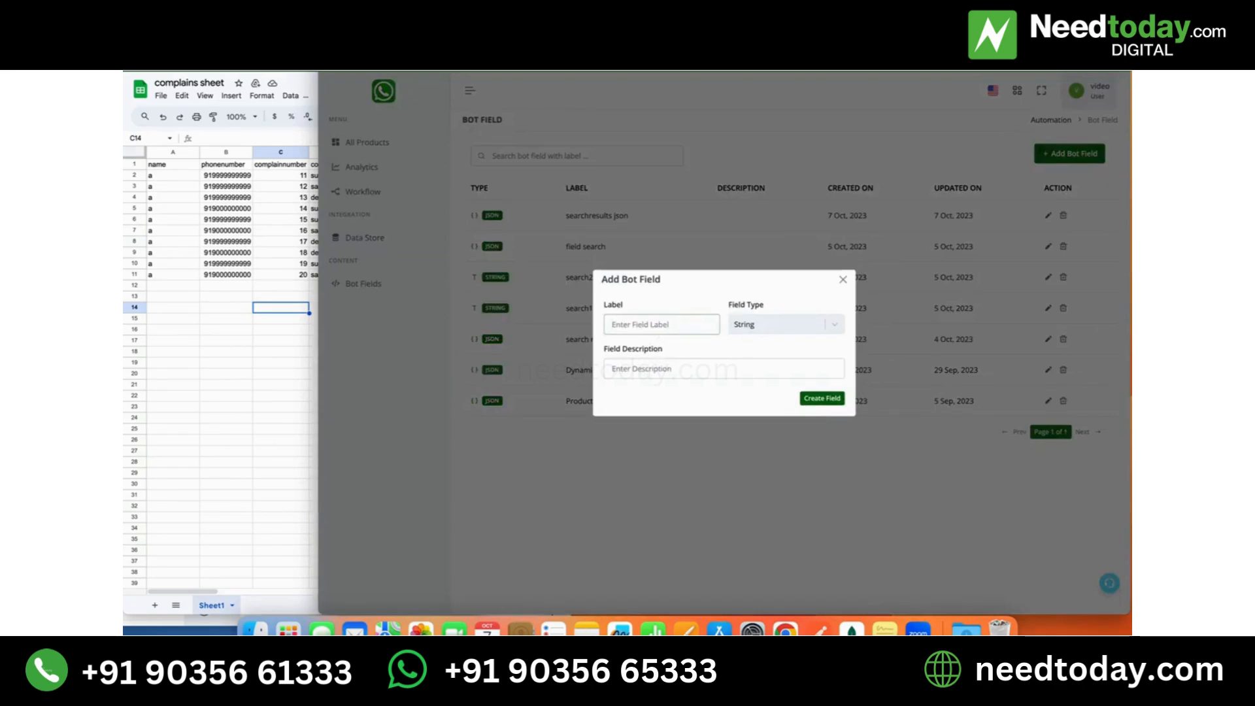
type("number")
left_click(822, 399)
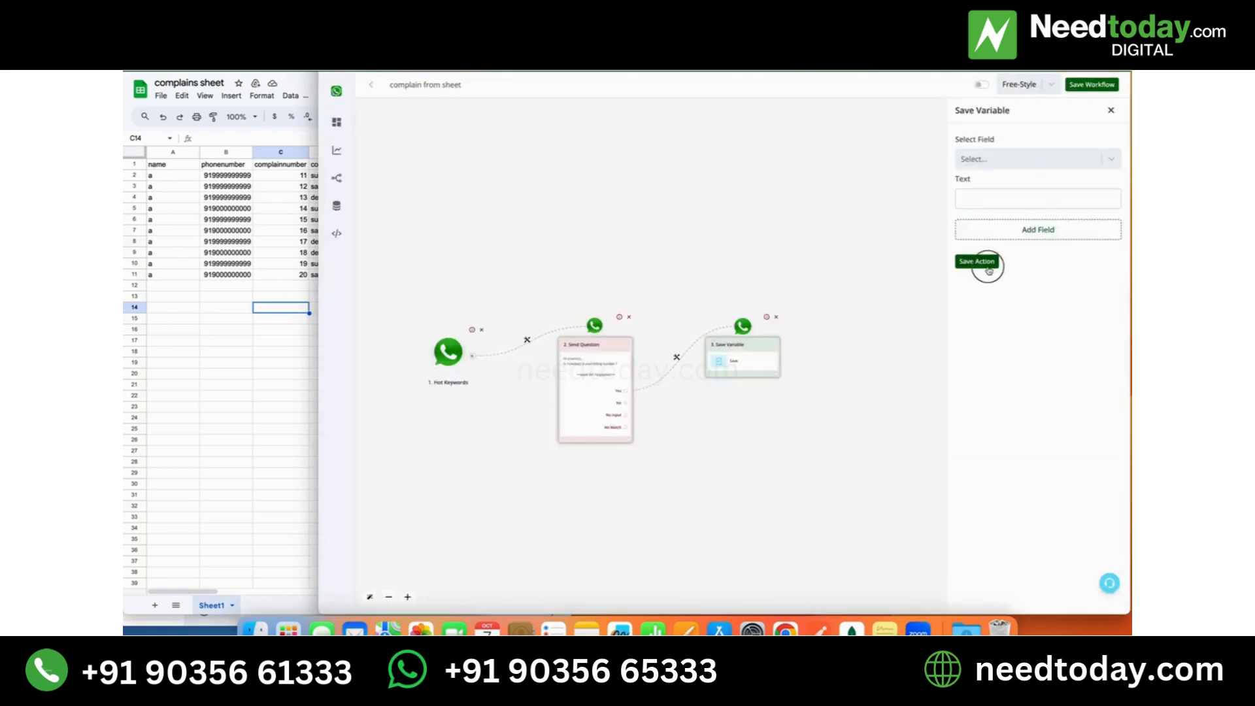
- Save the Save Variable action and the workflow
left_click(984, 263)
left_click(1091, 86)
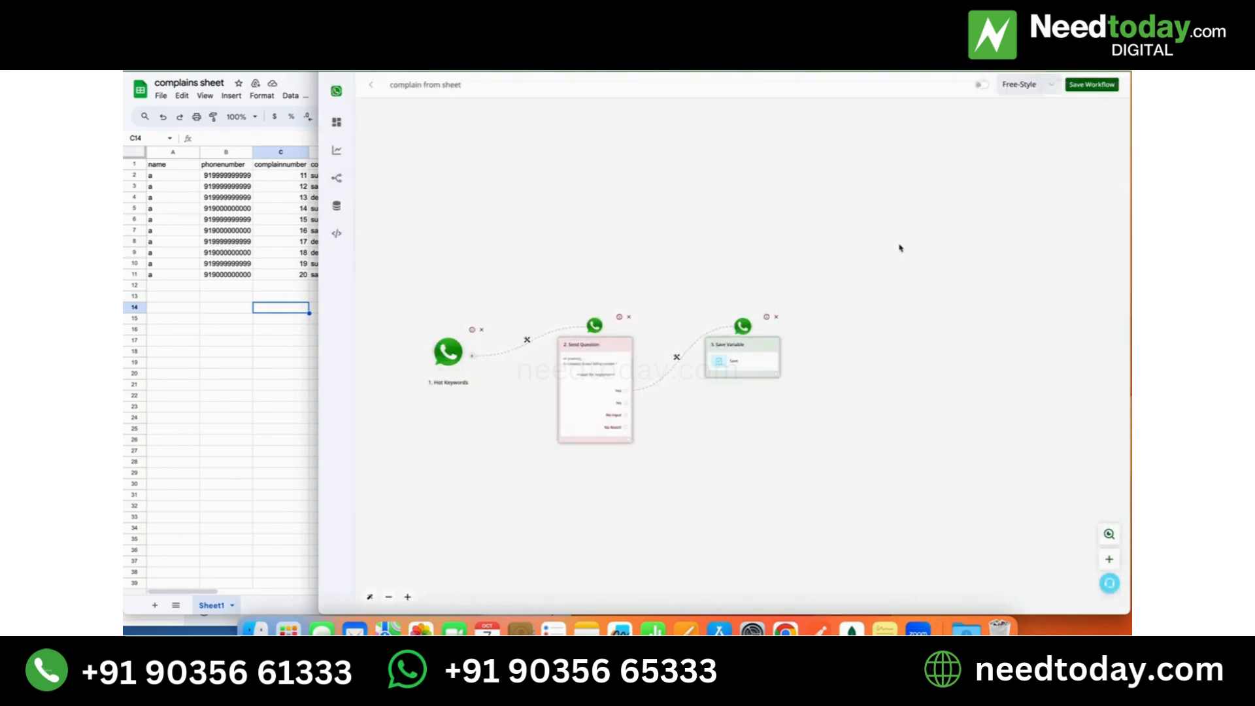
- Check the Save Variable action's field list for the new bot field and reload the workflow page to refresh it
left_click(745, 364)
left_click(1043, 159)
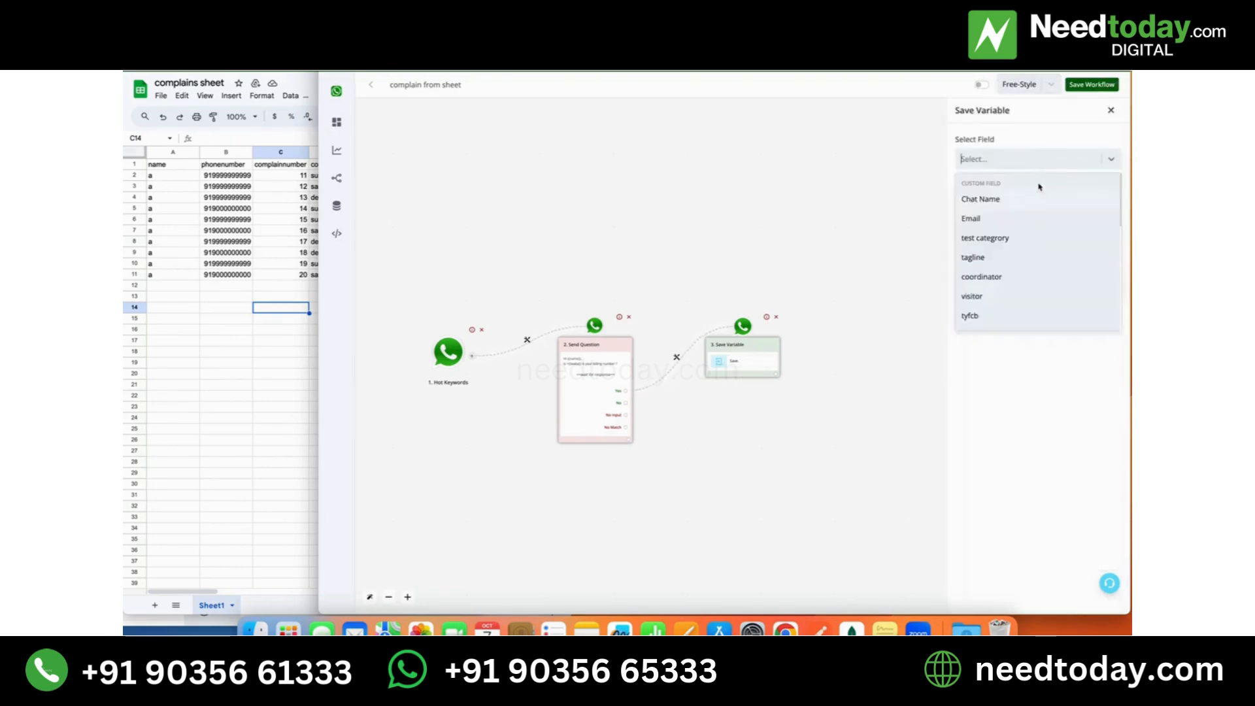
scroll(1013, 286, "down", 8)
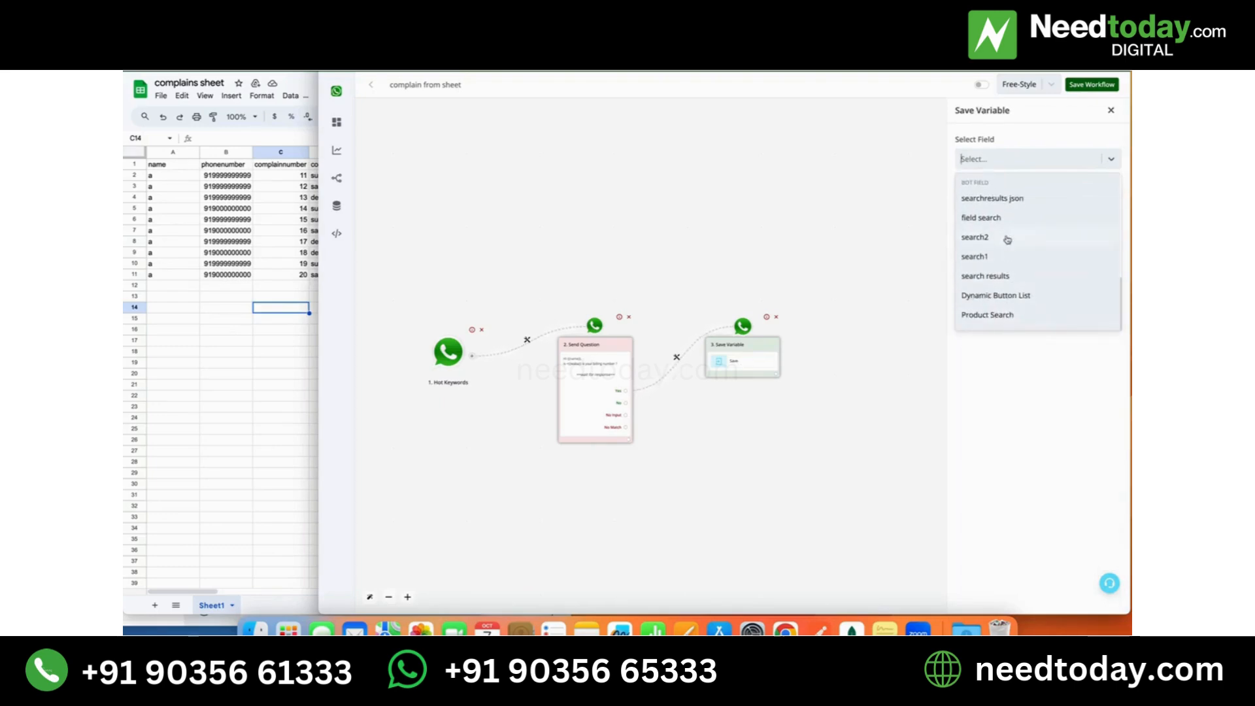
left_click(365, 61)
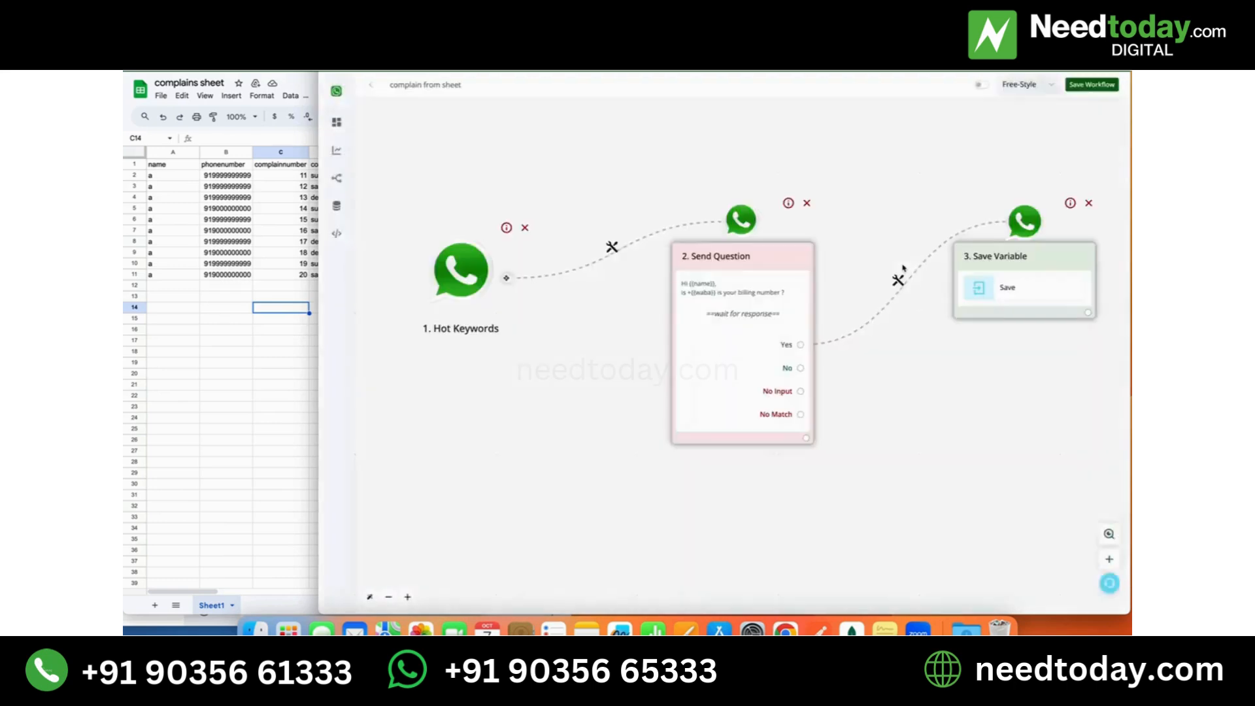
- Select the bot field "number" as the storage field of the Yes branch's Save Variable action
left_click(1006, 302)
left_click(988, 159)
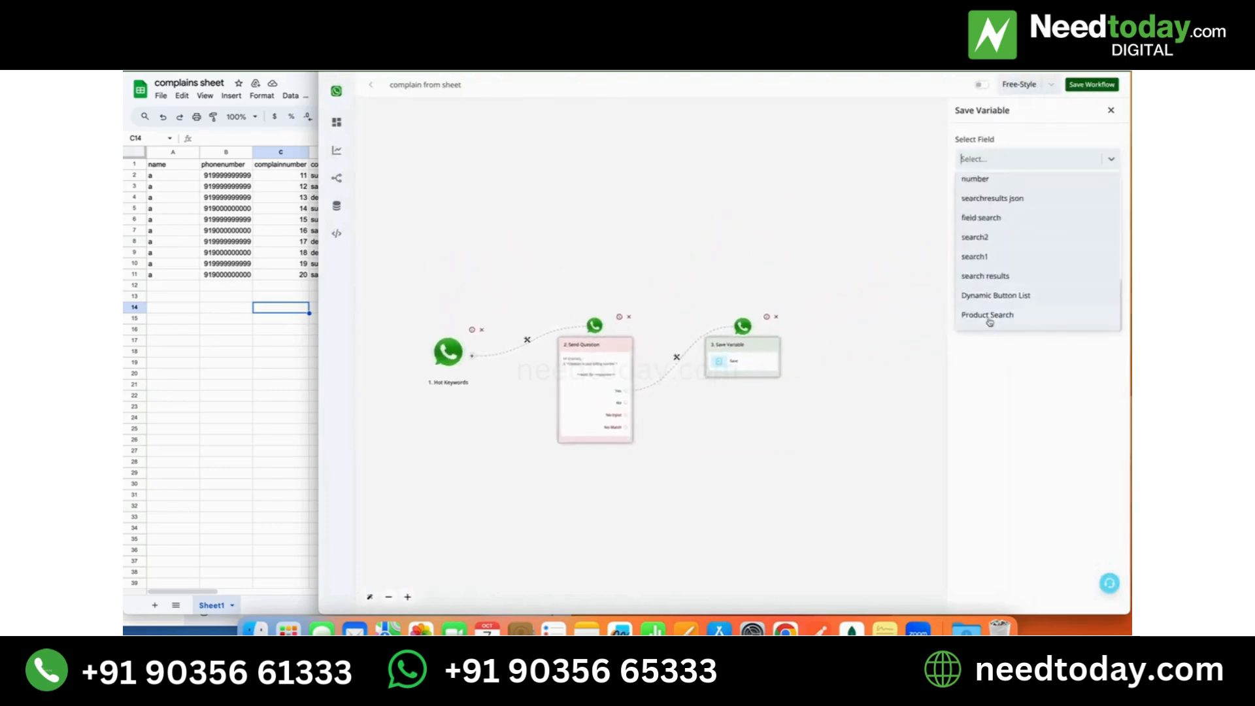
scroll(997, 217, "up", 1)
left_click(995, 216)
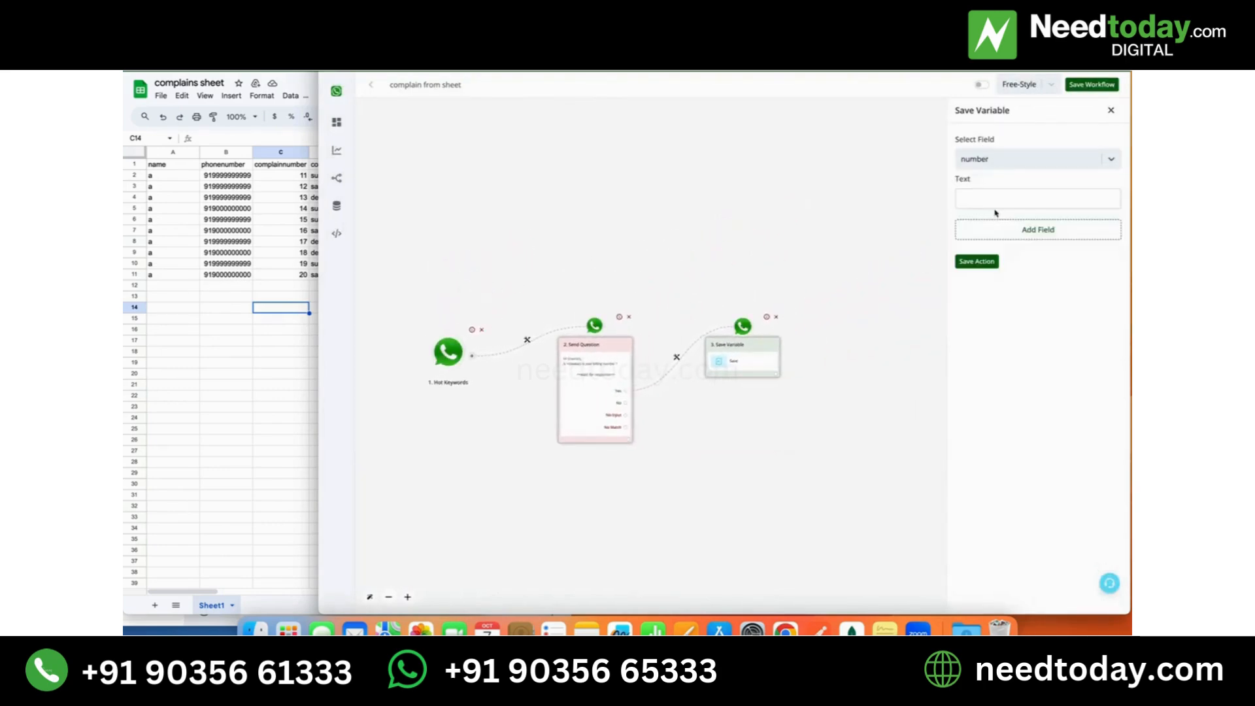
- Map the waba variable as the text stored in the number field and save the action
left_click(1003, 199)
left_click(784, 119)
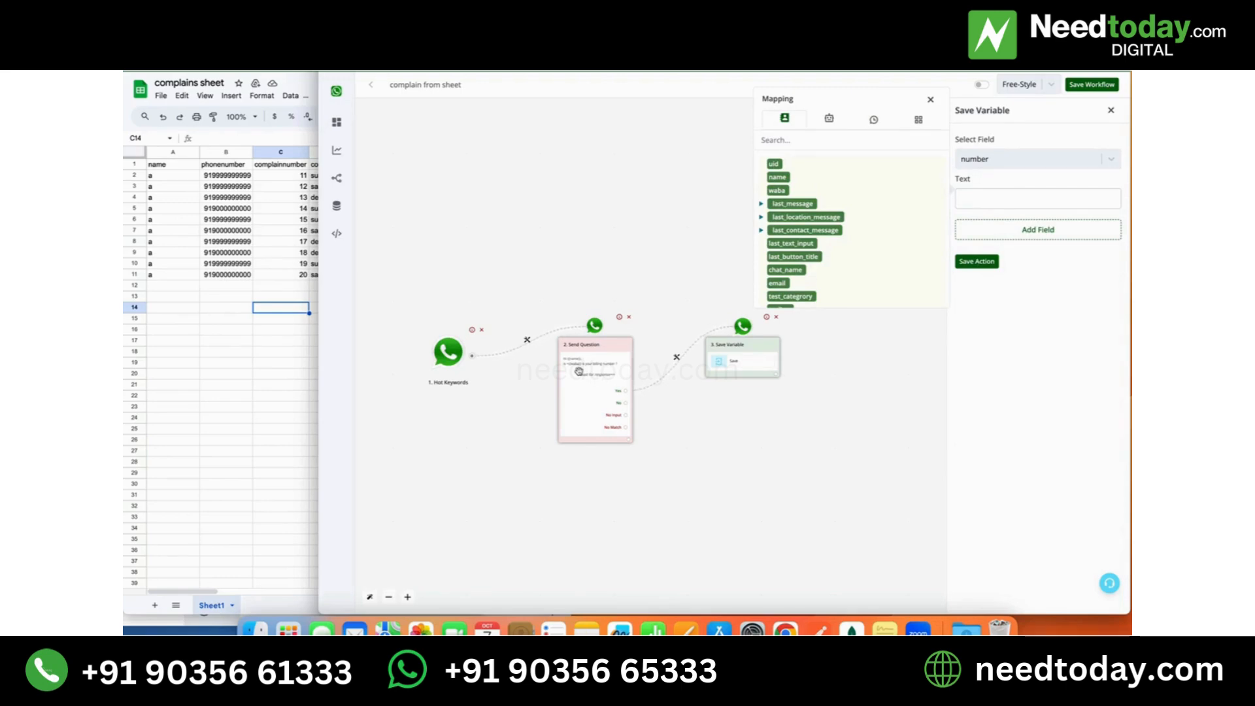
left_click(777, 191)
left_click(1030, 197)
left_click(976, 262)
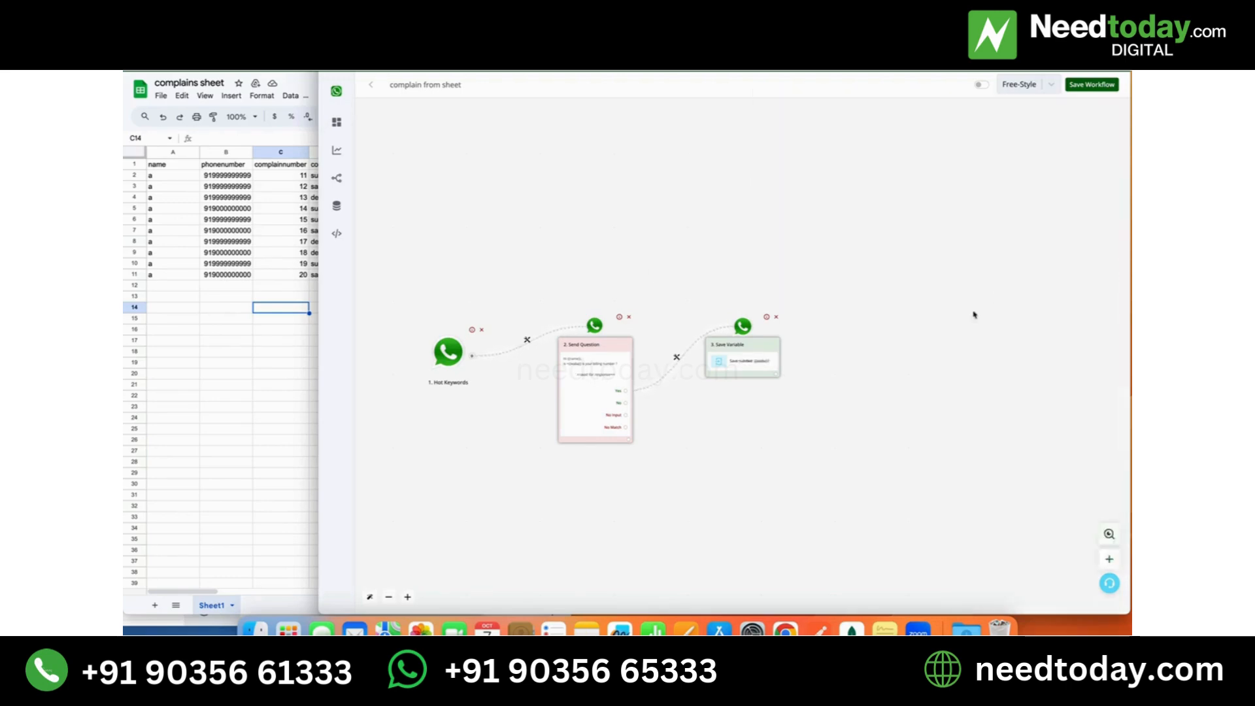
- Add an Ask Question action of the Text Message type to the first question's No branch
mouse_move(629, 404)
left_mouse_down()
mouse_move(717, 353)
mouse_move(730, 451)
left_mouse_up()
left_click(730, 449)
left_click(1032, 204)
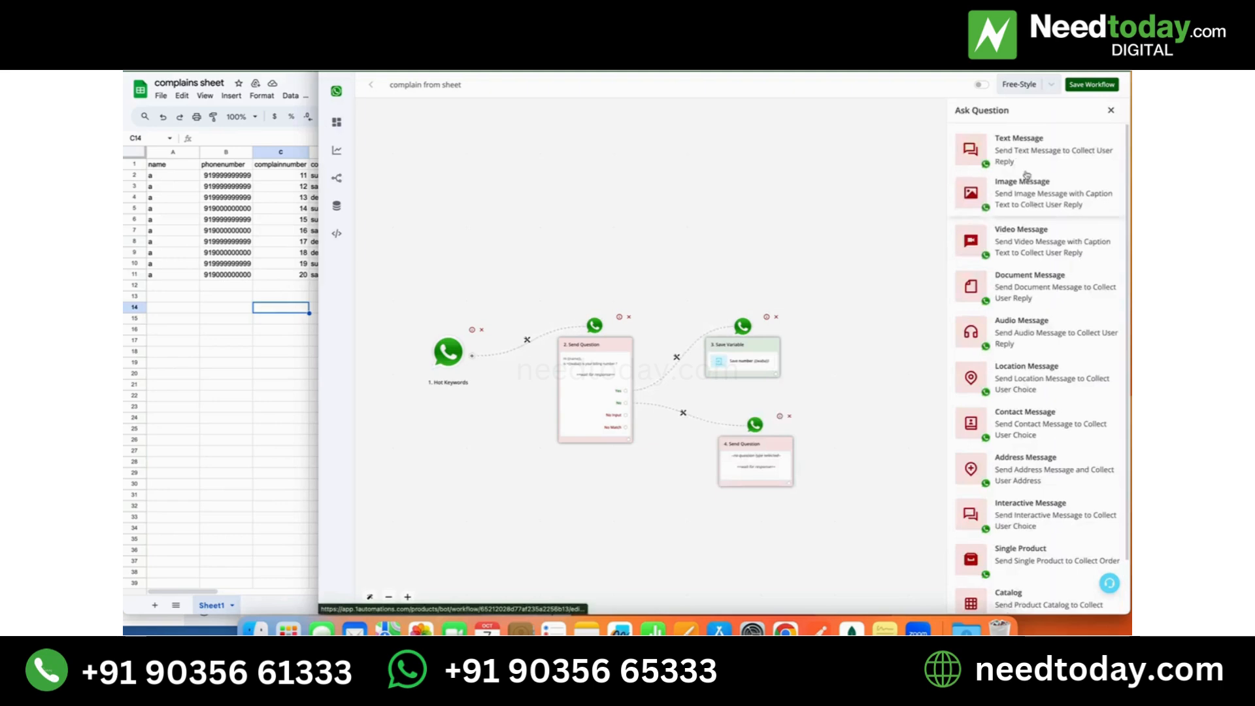
left_click(1023, 163)
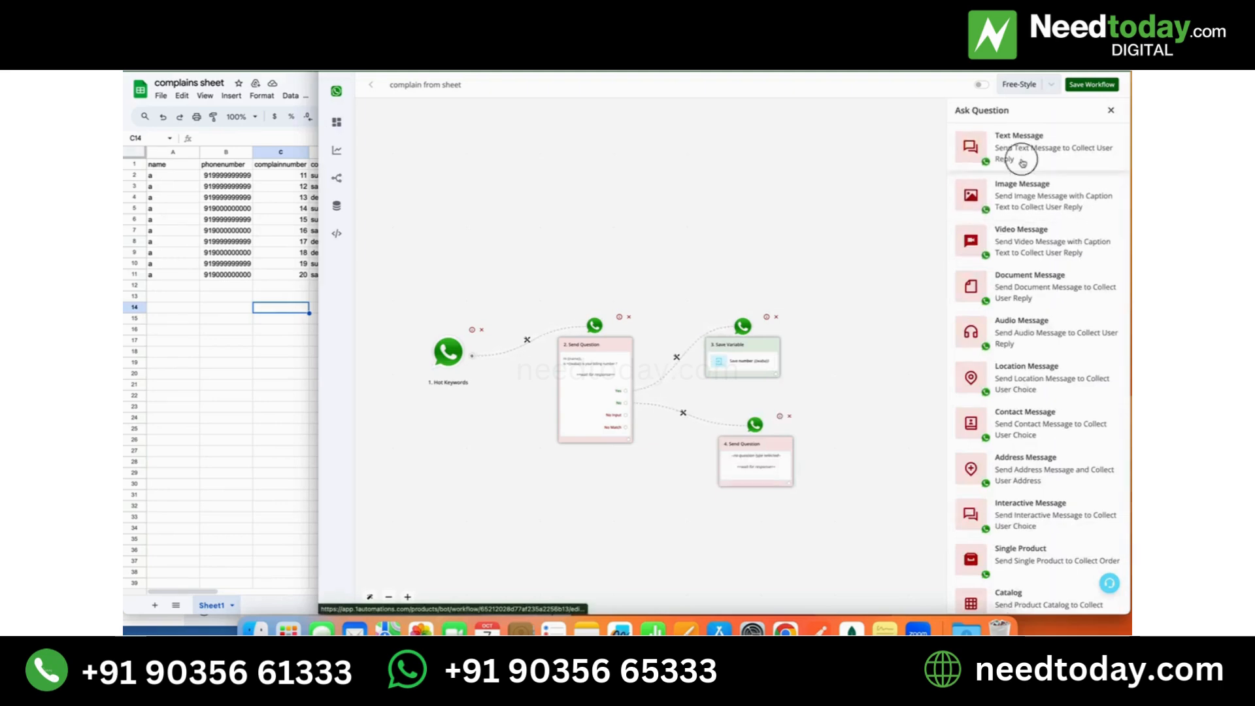
- Set the new question's text to "Kindly enter your billing number" and save the question
left_click(1009, 199)
type("Kindly")
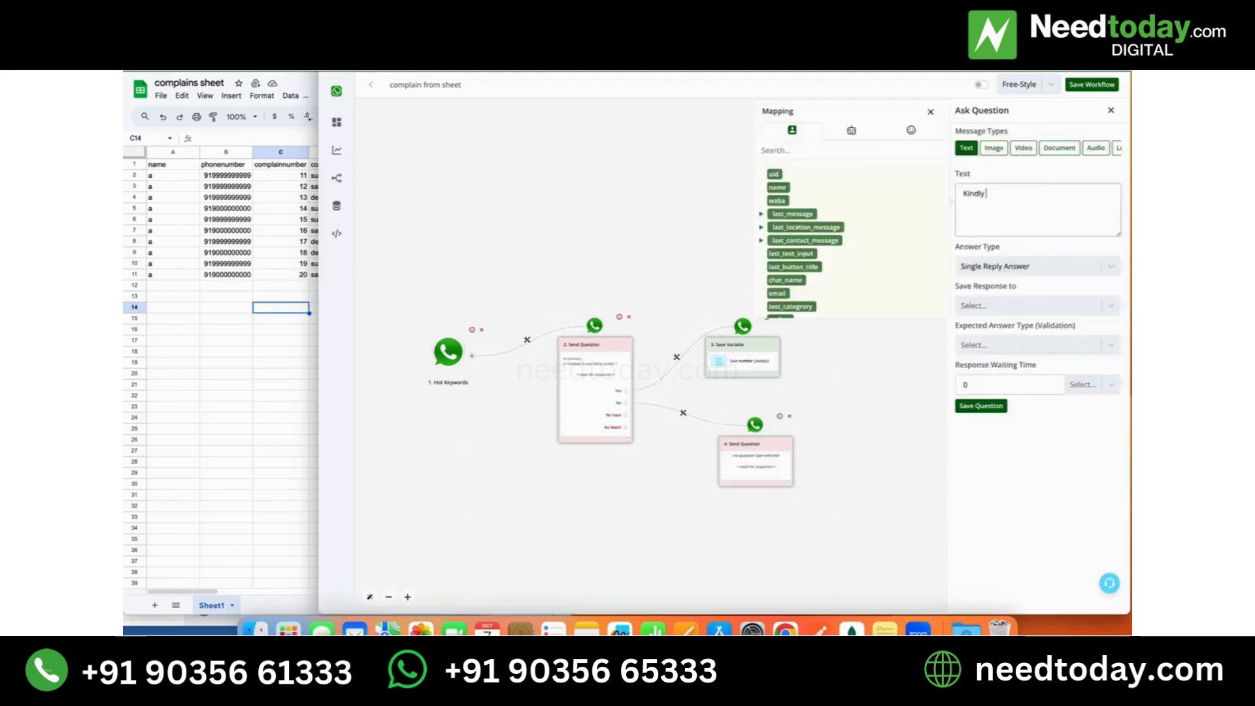
type(" enter your billing number")
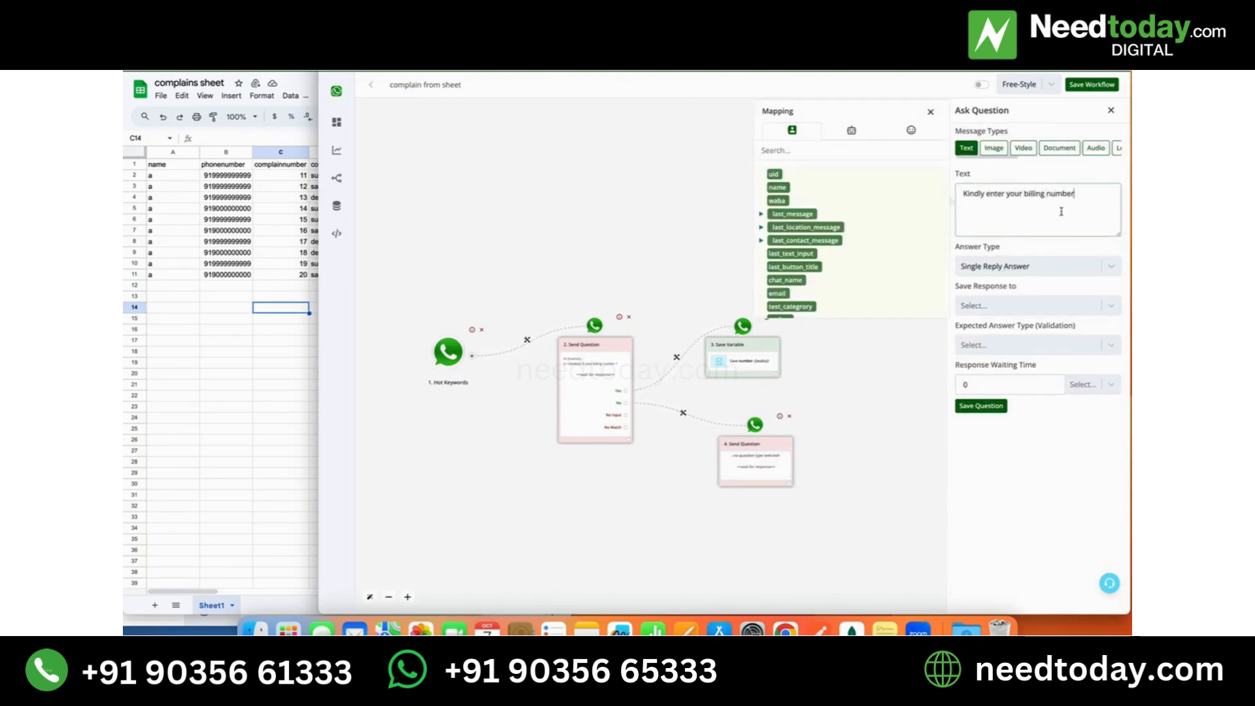
left_click(985, 405)
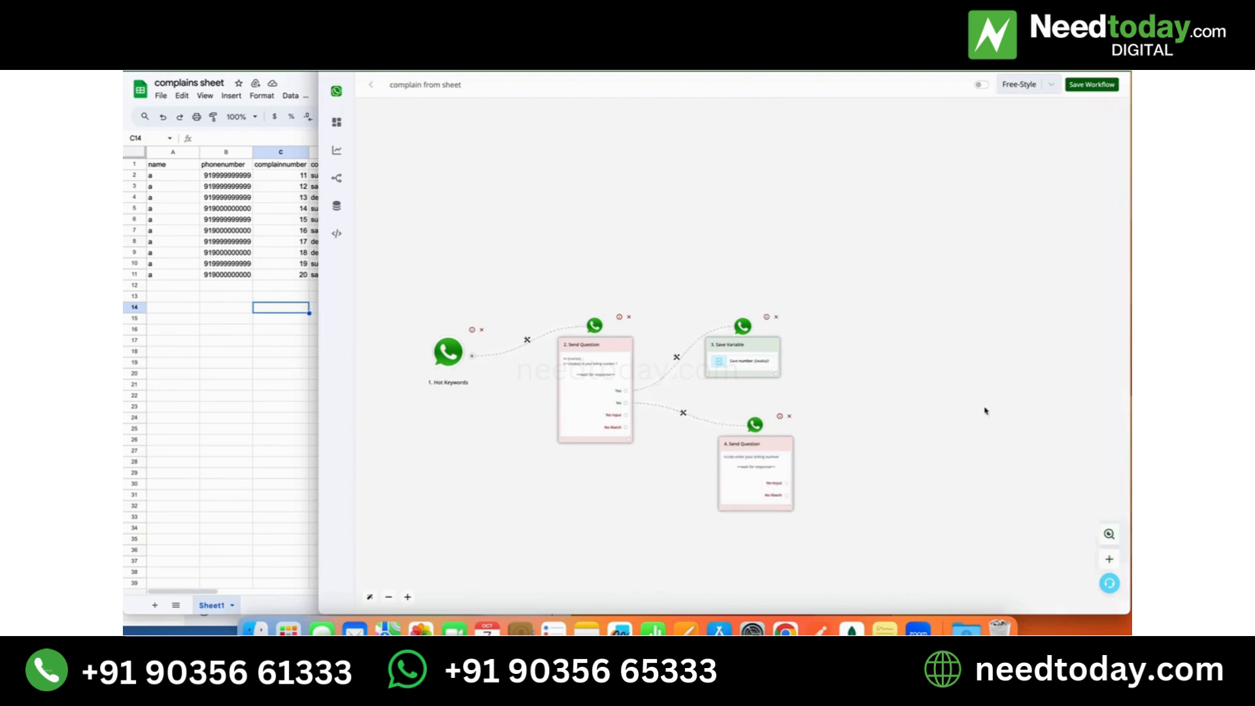
- Add a Save Variable action after the billing number question and choose the bot field "number" as its storage field
scroll(758, 432, "right", 5)
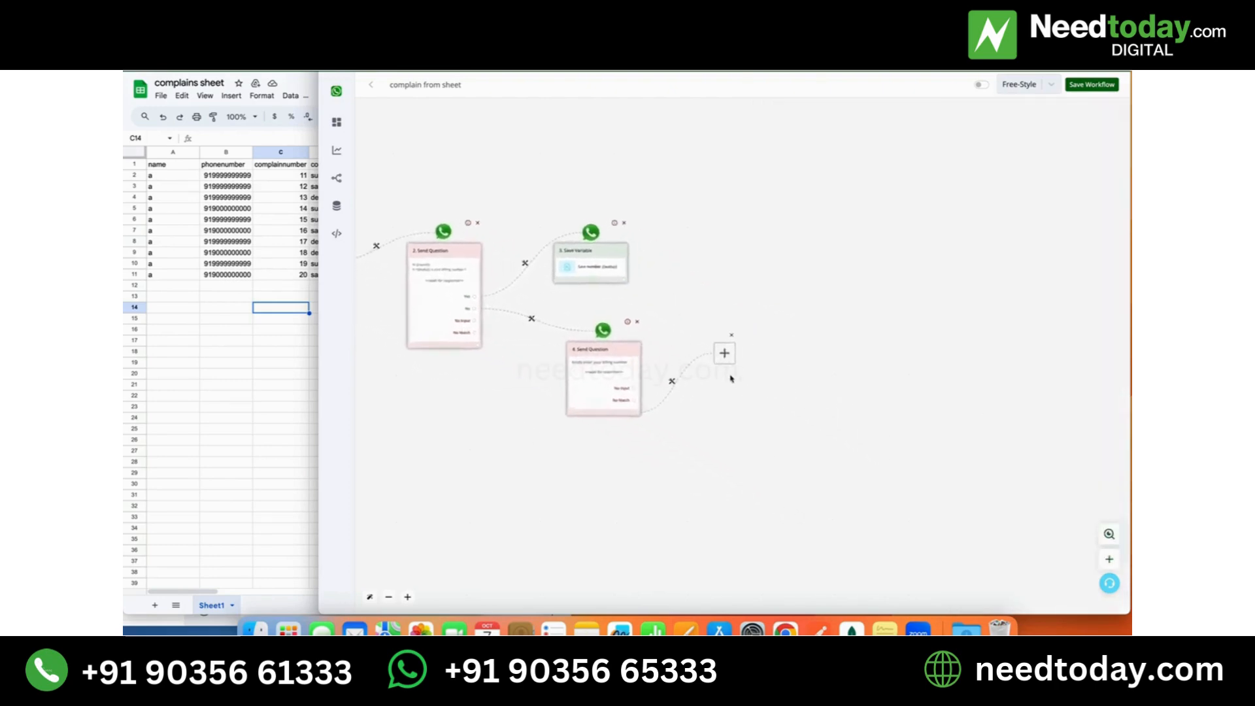
left_click(716, 348)
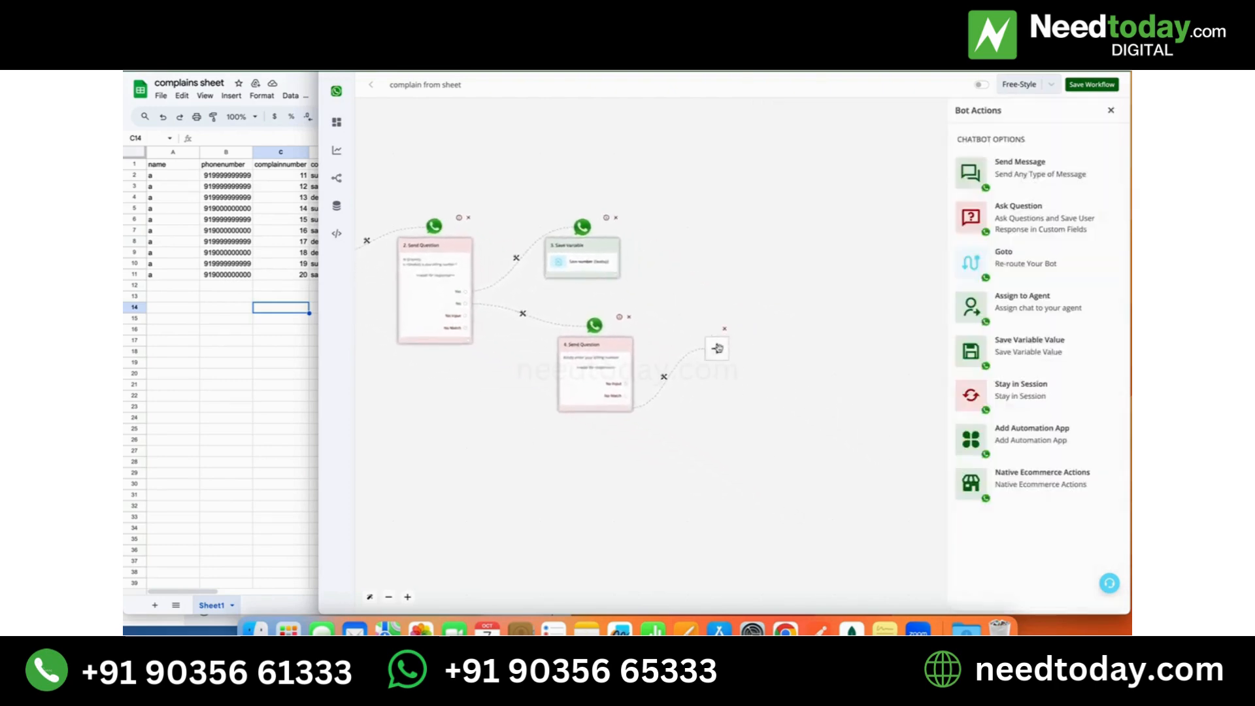
left_click(1032, 341)
left_click(1051, 165)
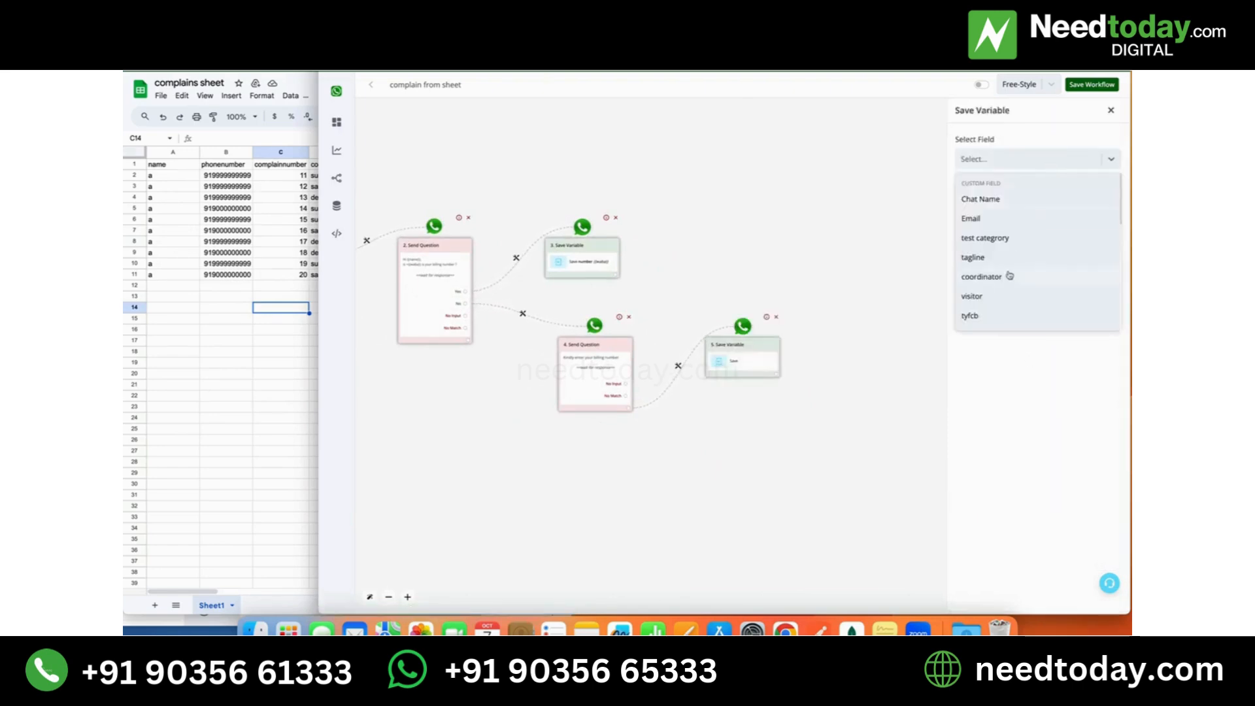
scroll(1010, 275, "down", 5)
scroll(1007, 282, "down", 3)
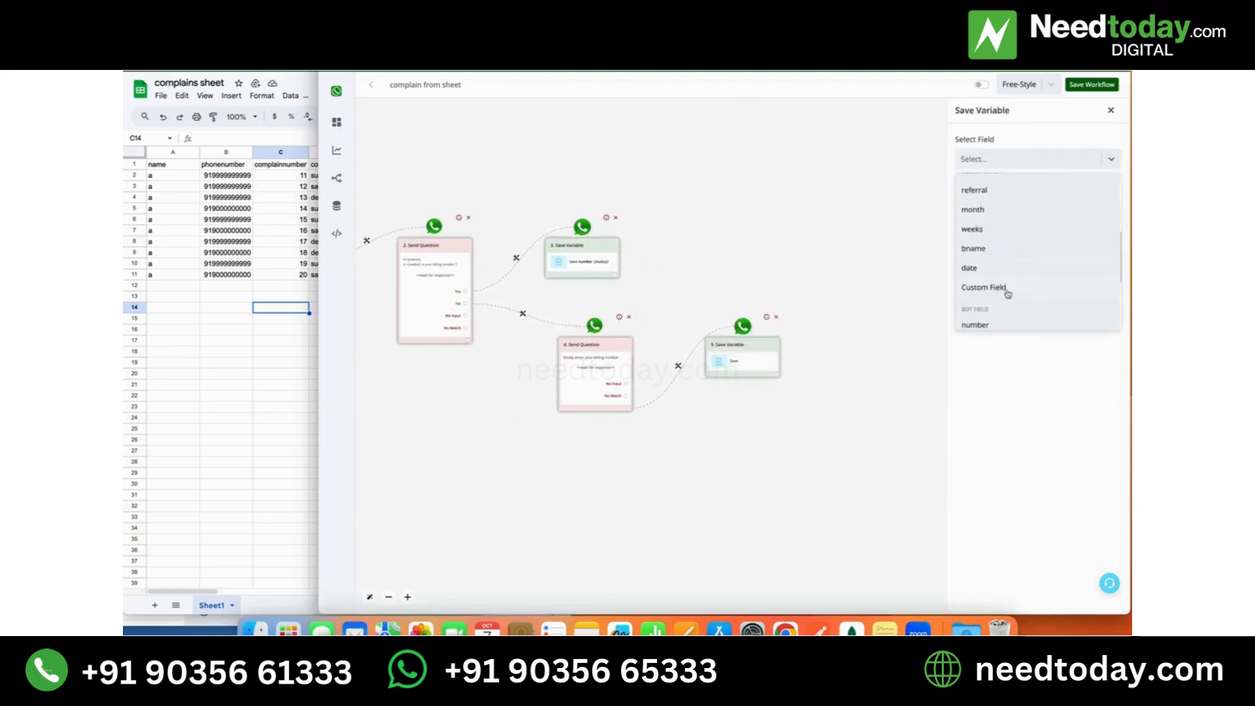
left_click(1002, 296)
- Map last_text_input as the text stored by the No branch's Save Variable action and save the action
left_click(1000, 200)
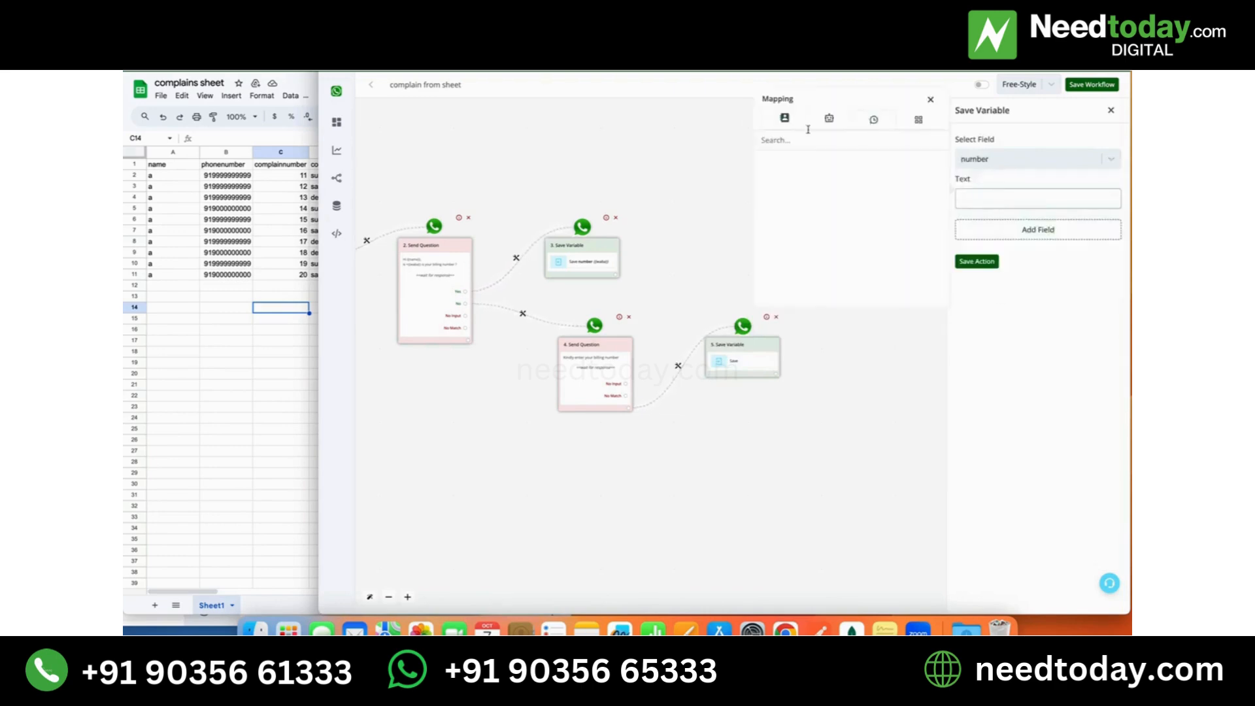
left_click(785, 118)
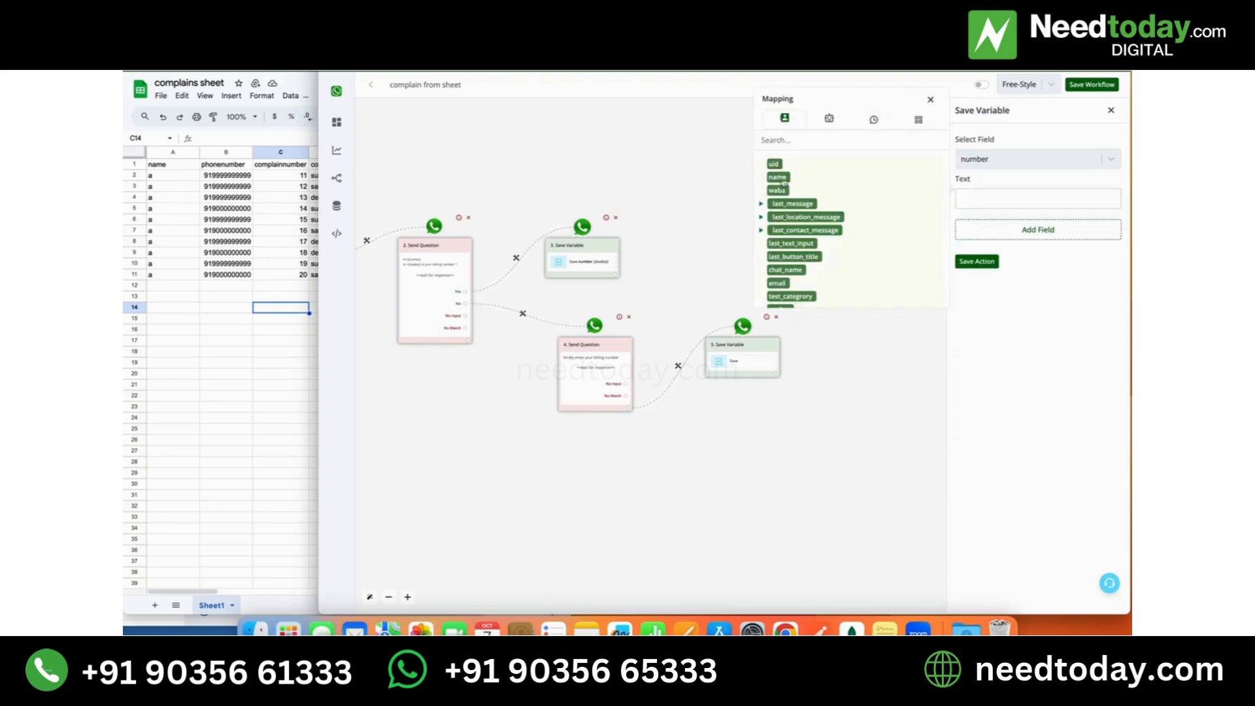
scroll(795, 272, "down", 1)
scroll(795, 271, "down", 1)
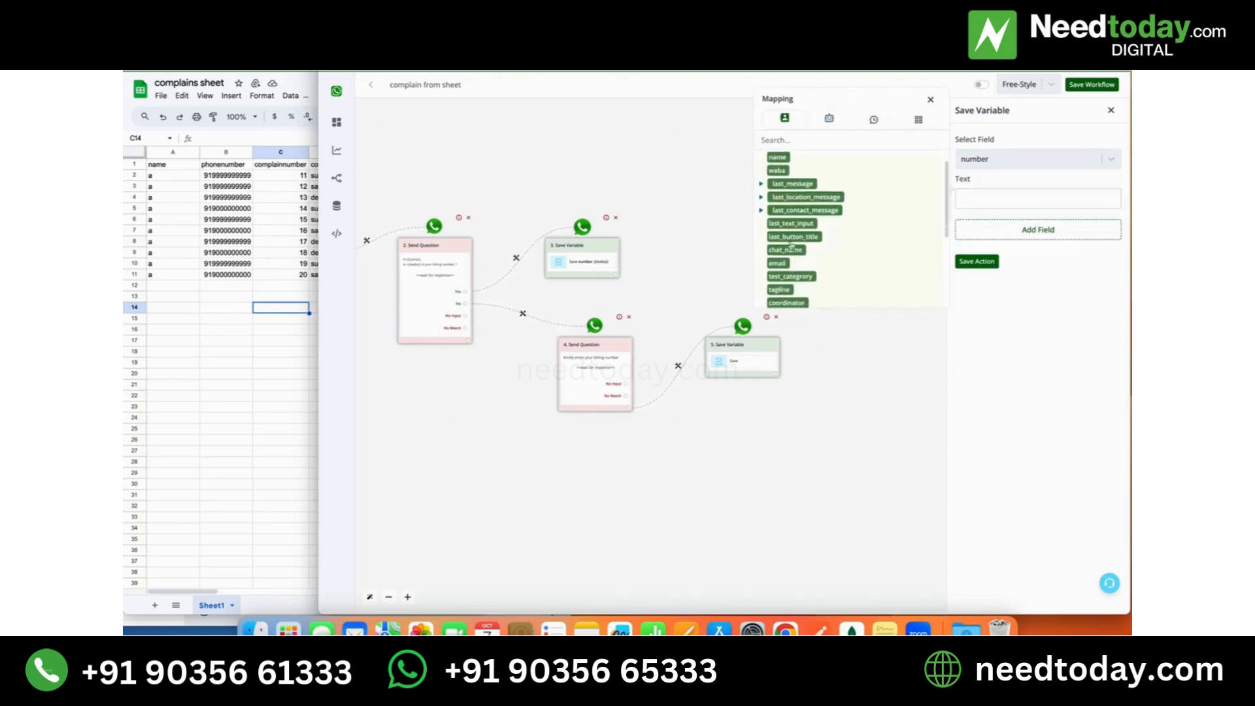
left_click(792, 224)
left_click(988, 261)
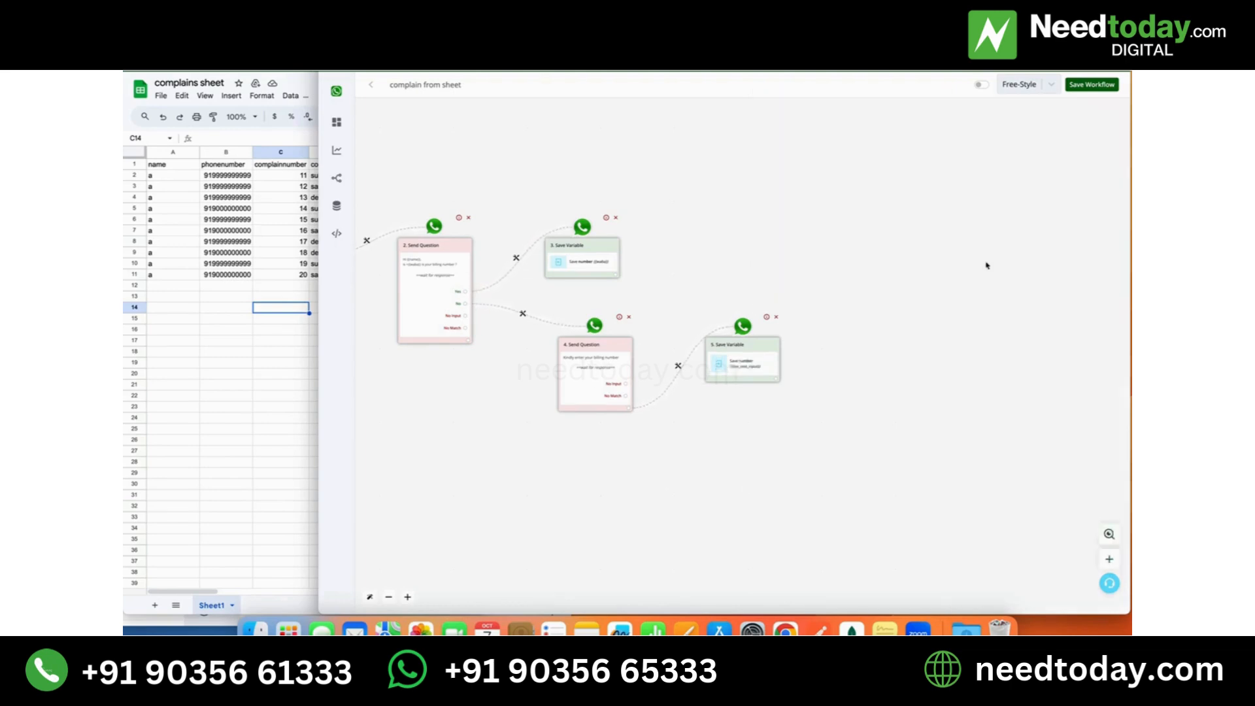
- Add a Google Sheet Lookup Spreadsheet Rows action after the No branch's Save Variable action
left_click(776, 380)
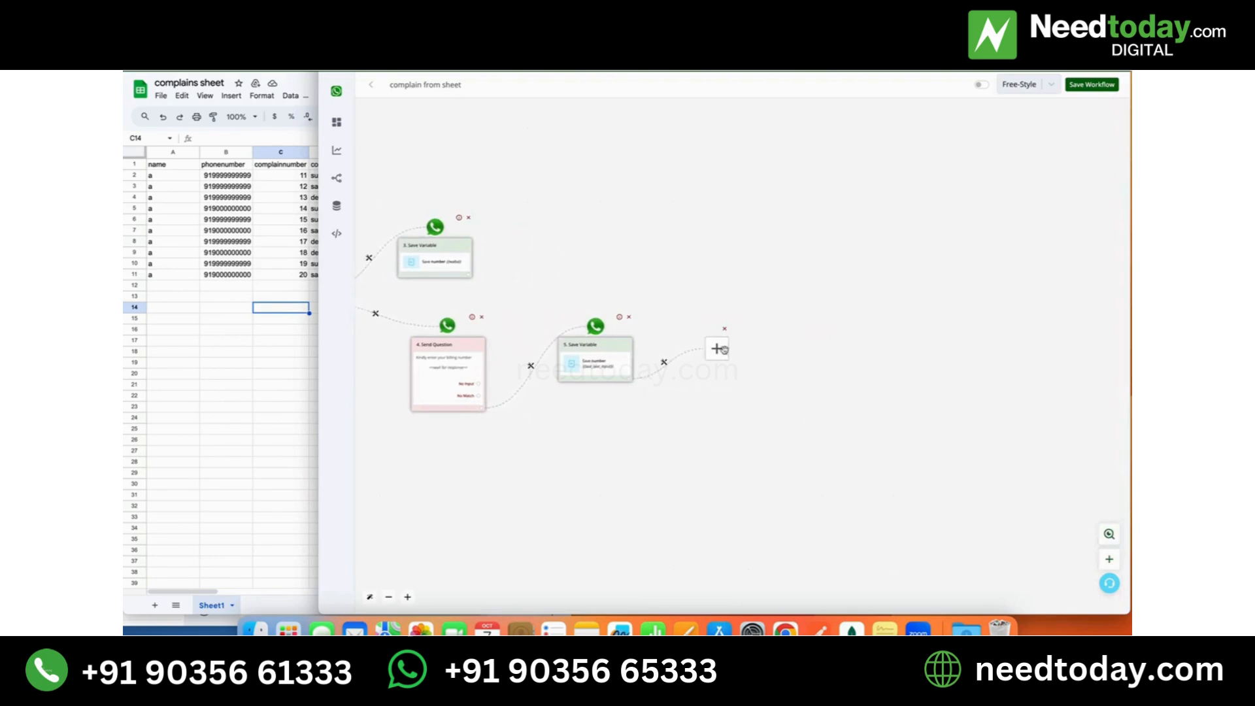
left_click(723, 350)
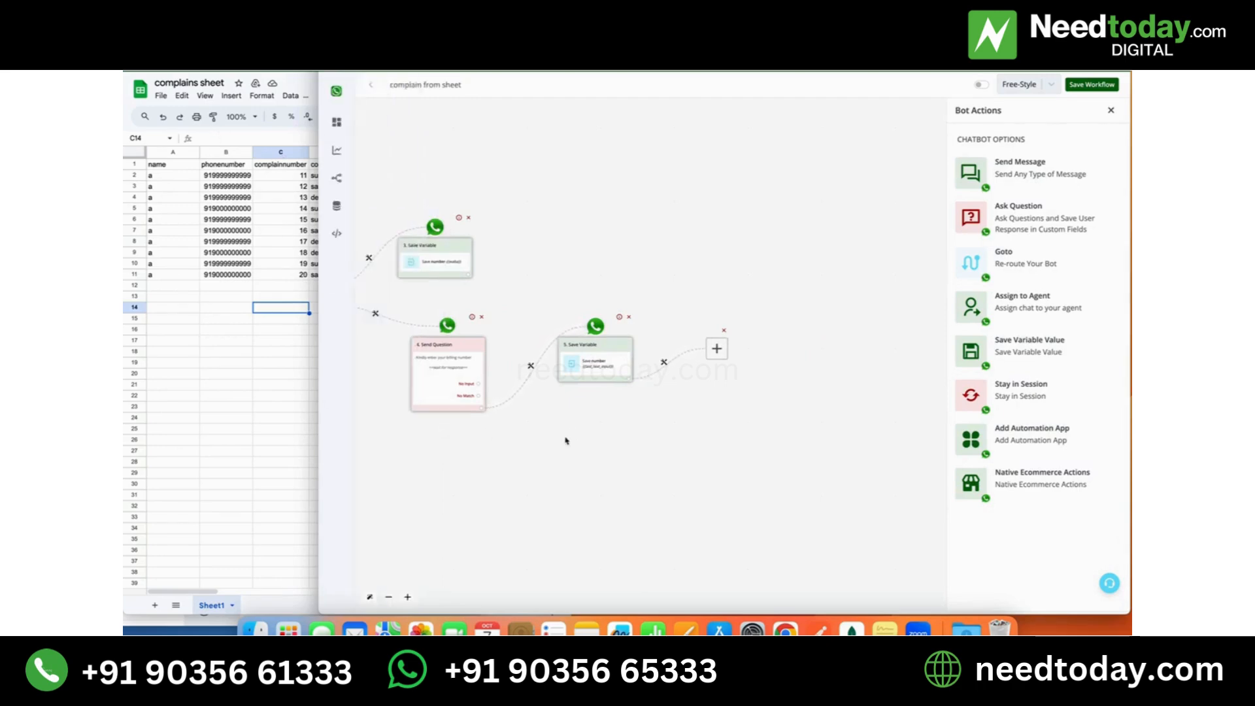
left_click(1038, 432)
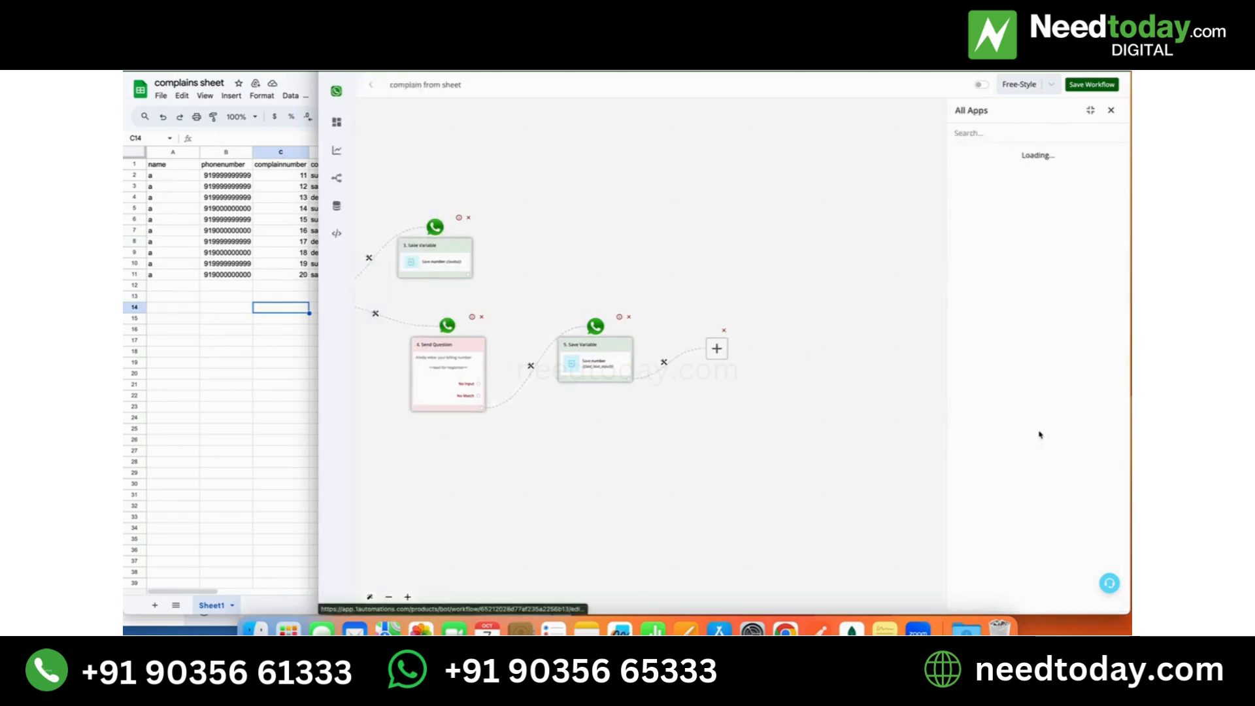
left_click(1005, 136)
type("sheet")
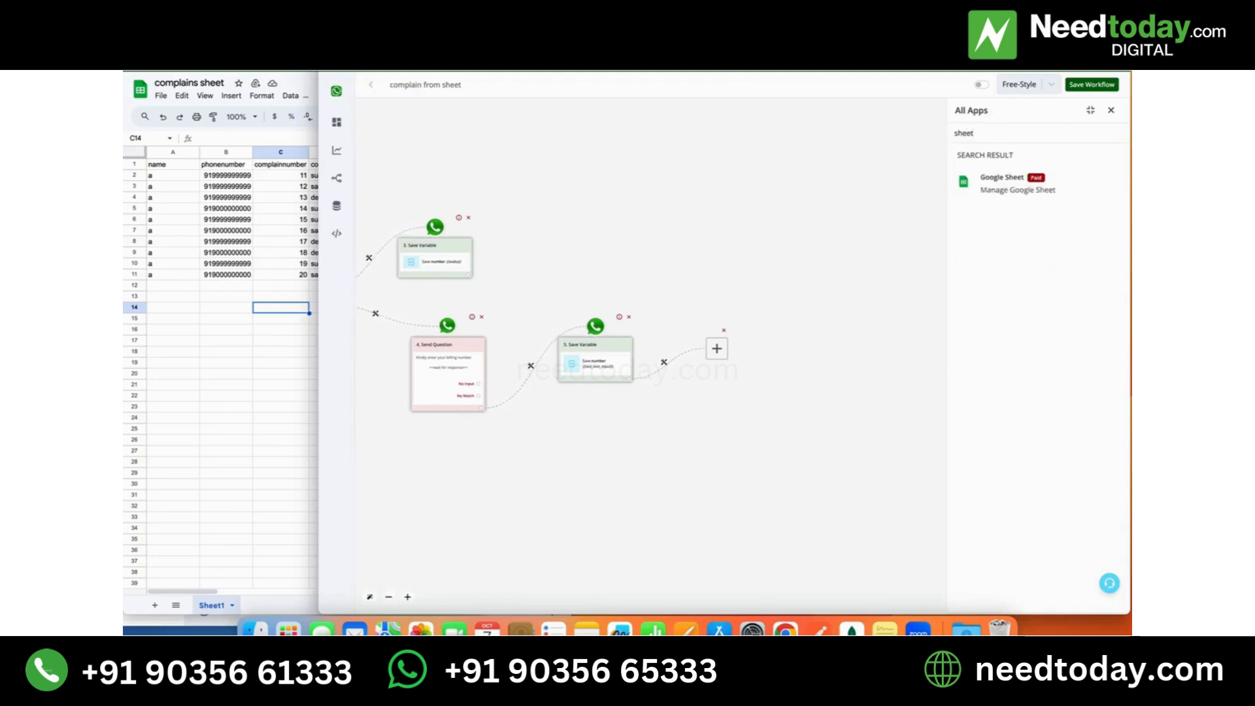
left_click(1051, 181)
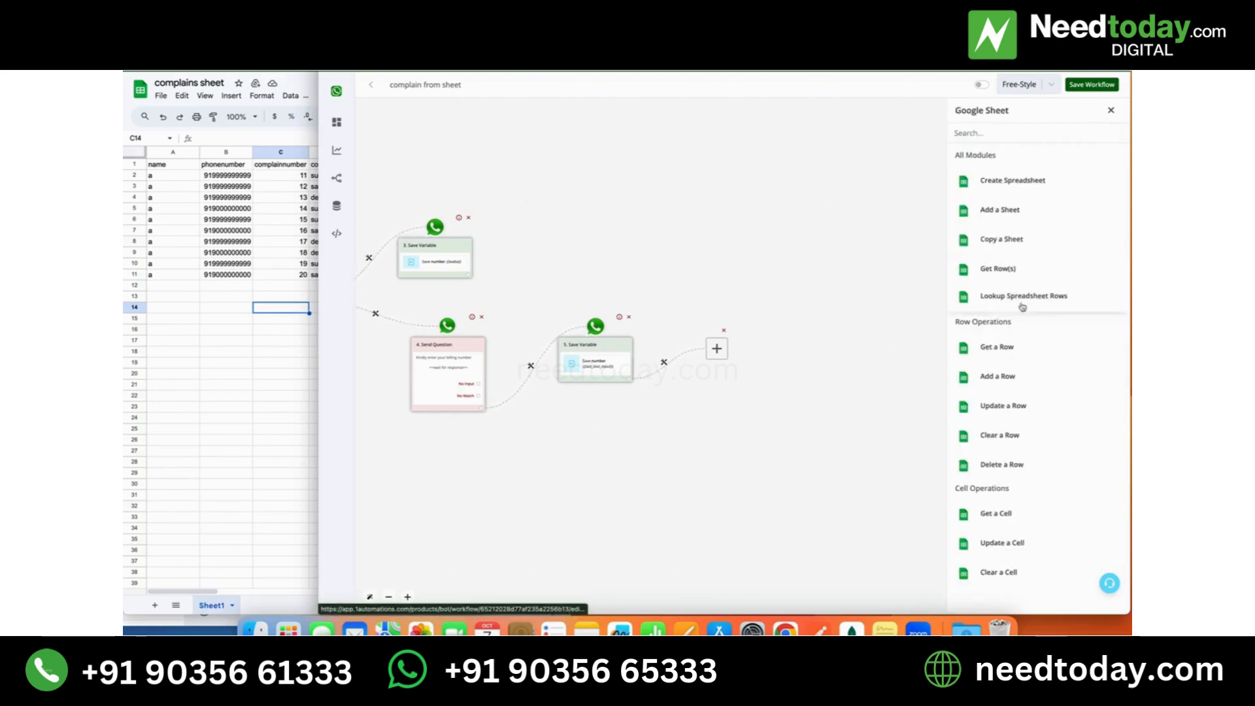
left_click(1024, 302)
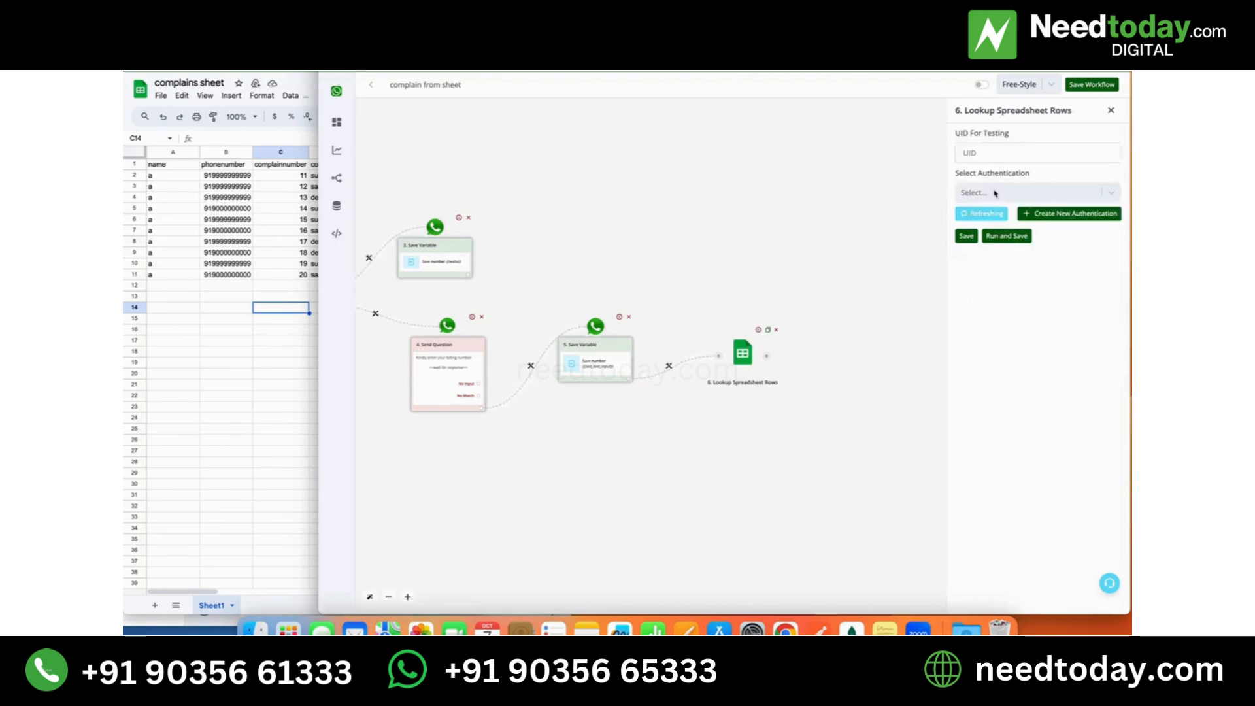
- Set the lookup's authentication to wainbox, refresh the spreadsheet list and choose "complains sheet"
left_click(995, 194)
left_click(994, 194)
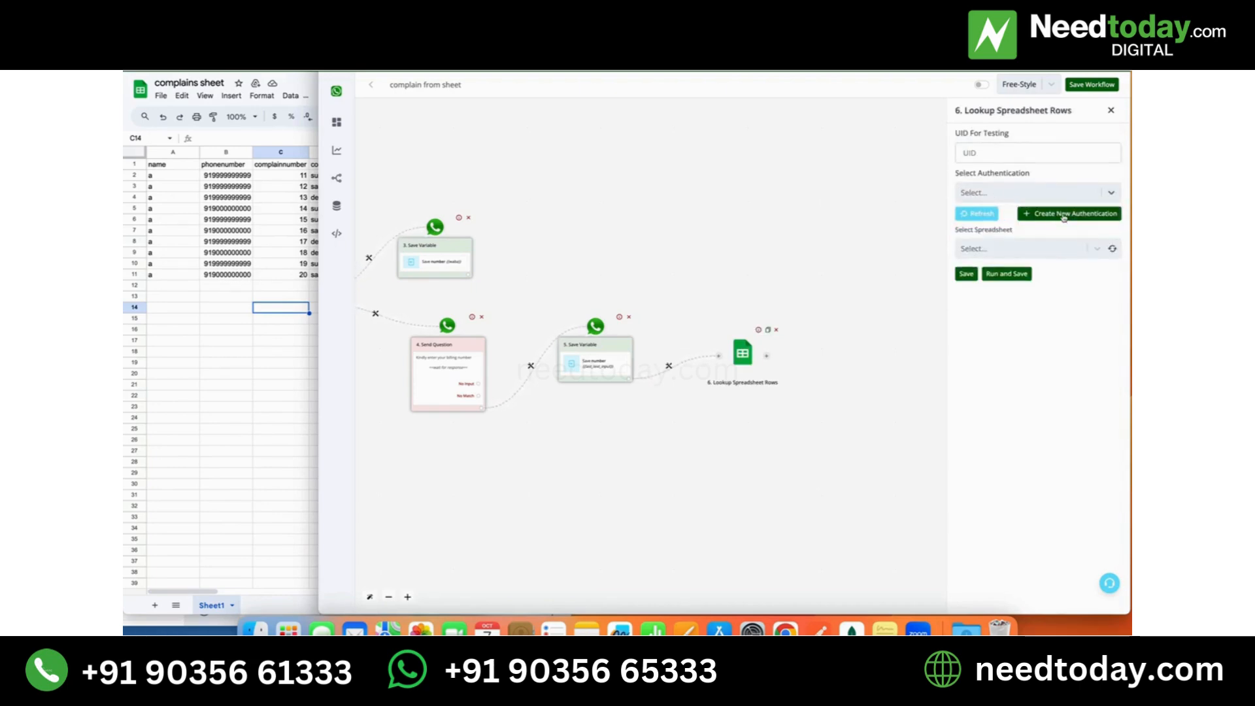
left_click(1049, 198)
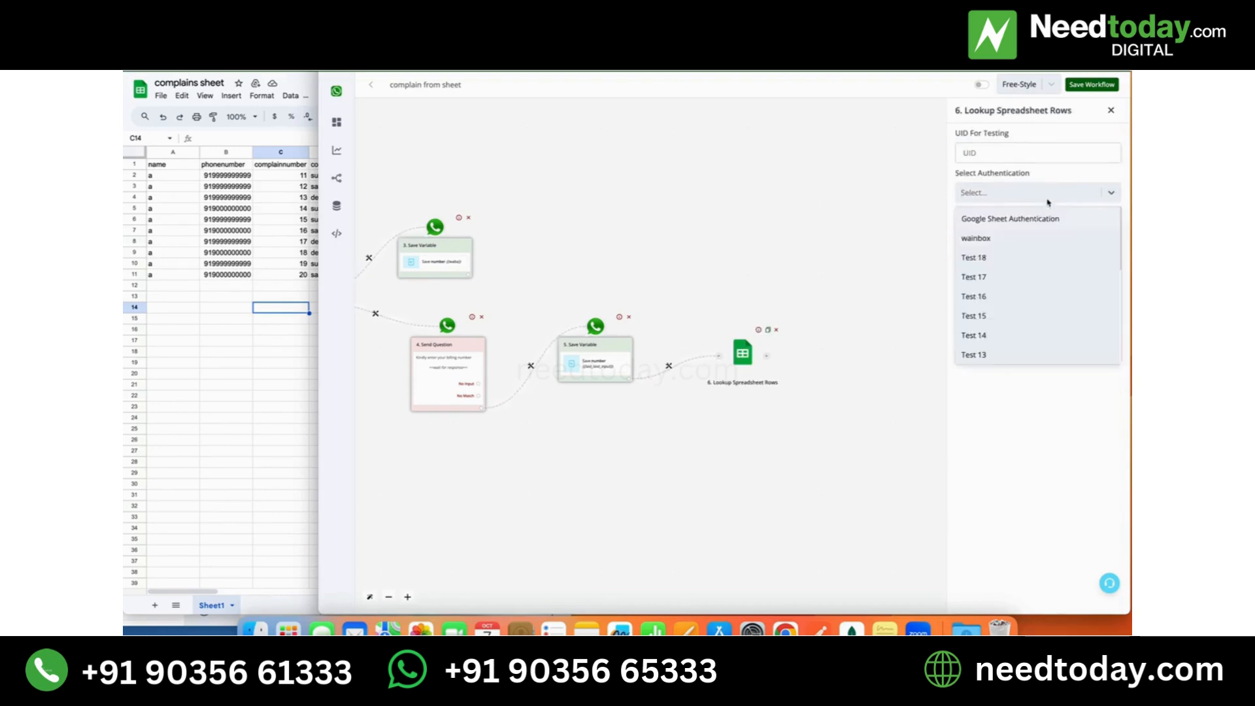
left_click(1012, 244)
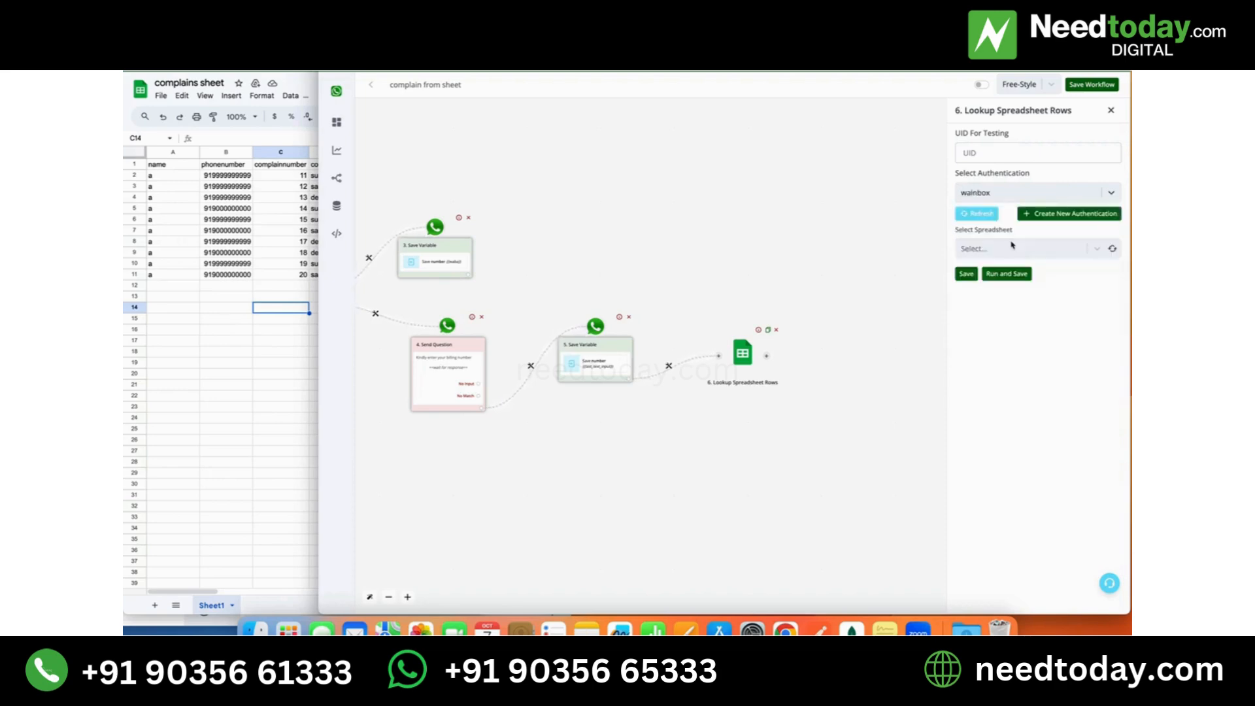
left_click(1114, 251)
left_click(1115, 251)
left_click(1084, 250)
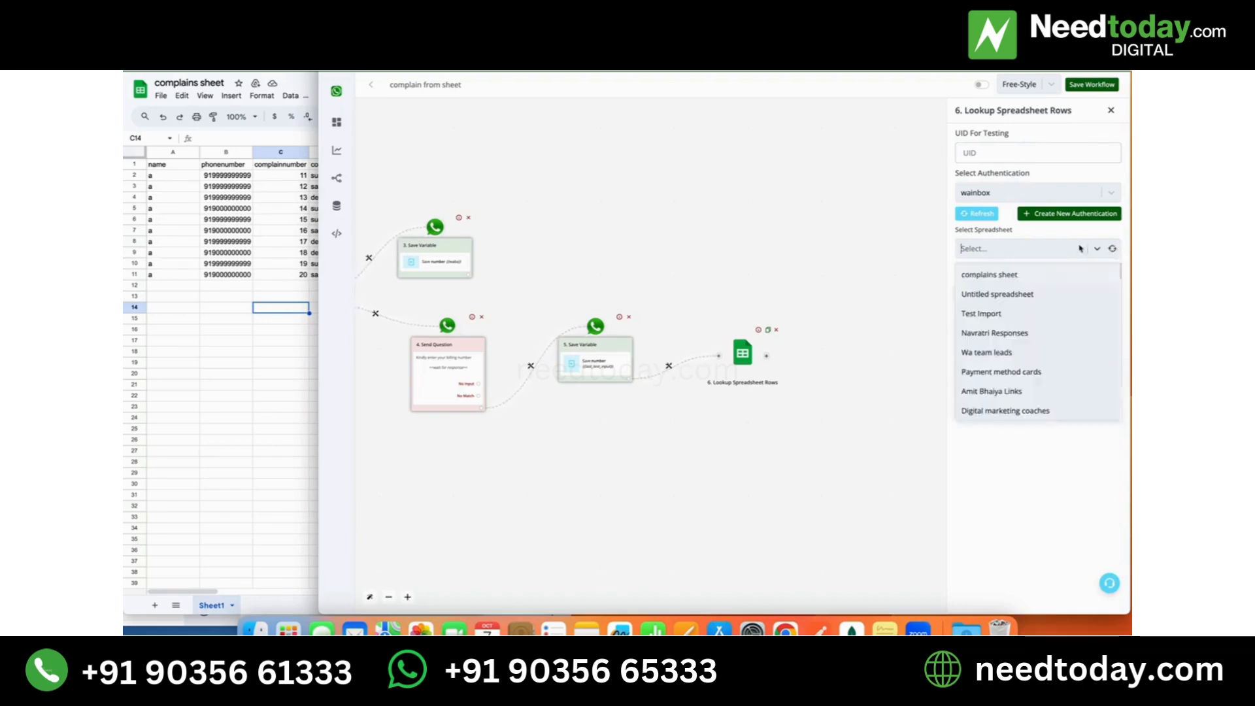
left_click(1047, 277)
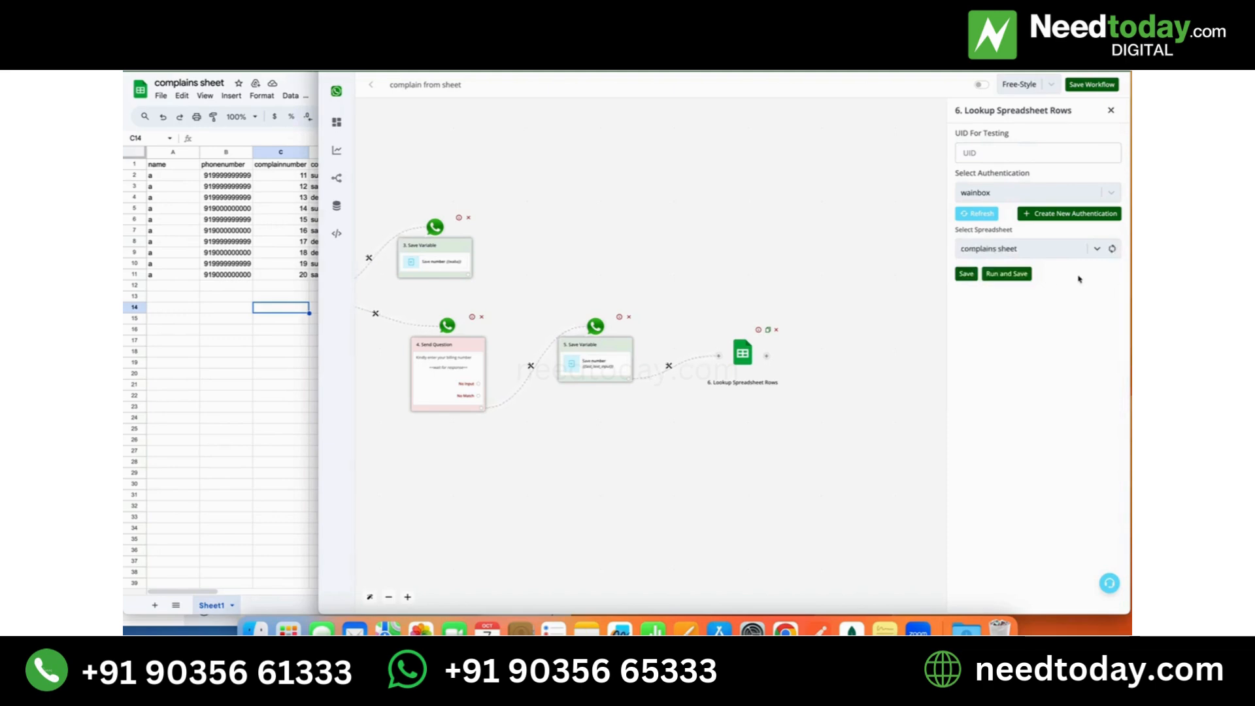
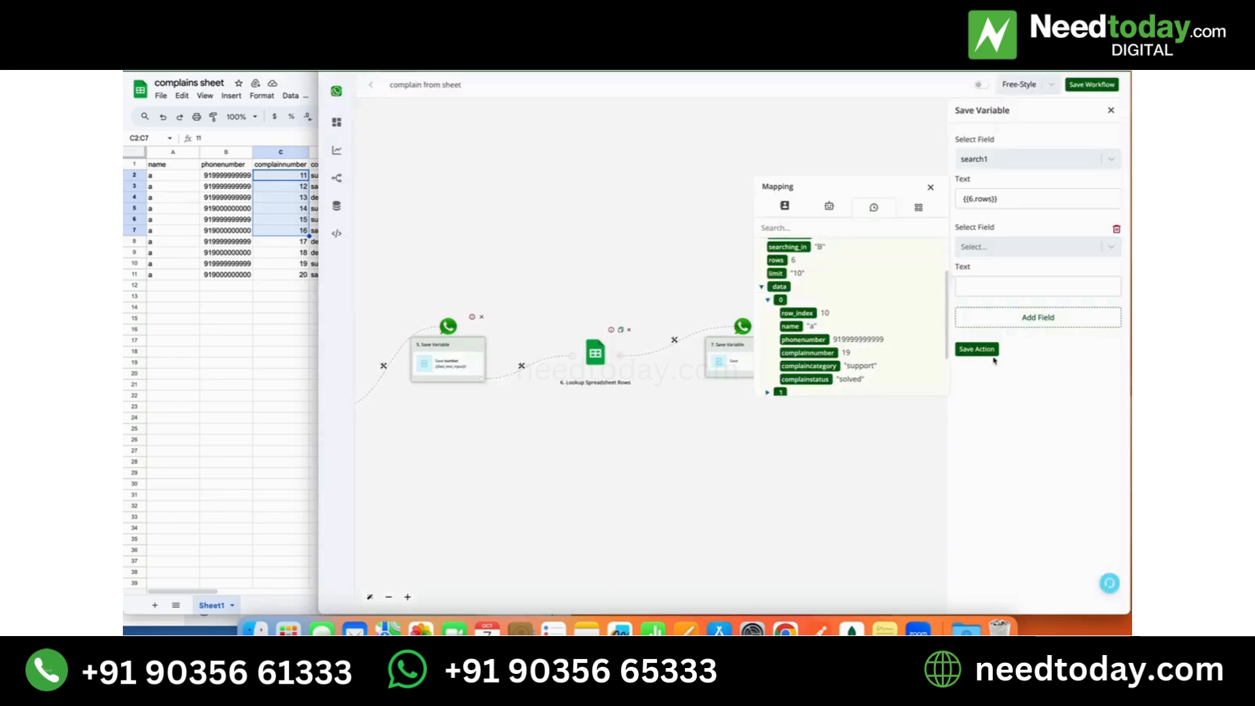
- Save the Save Variable action and the workflow, and reopen the Save Variable action that follows the spreadsheet lookup
left_click(986, 351)
left_click(1092, 88)
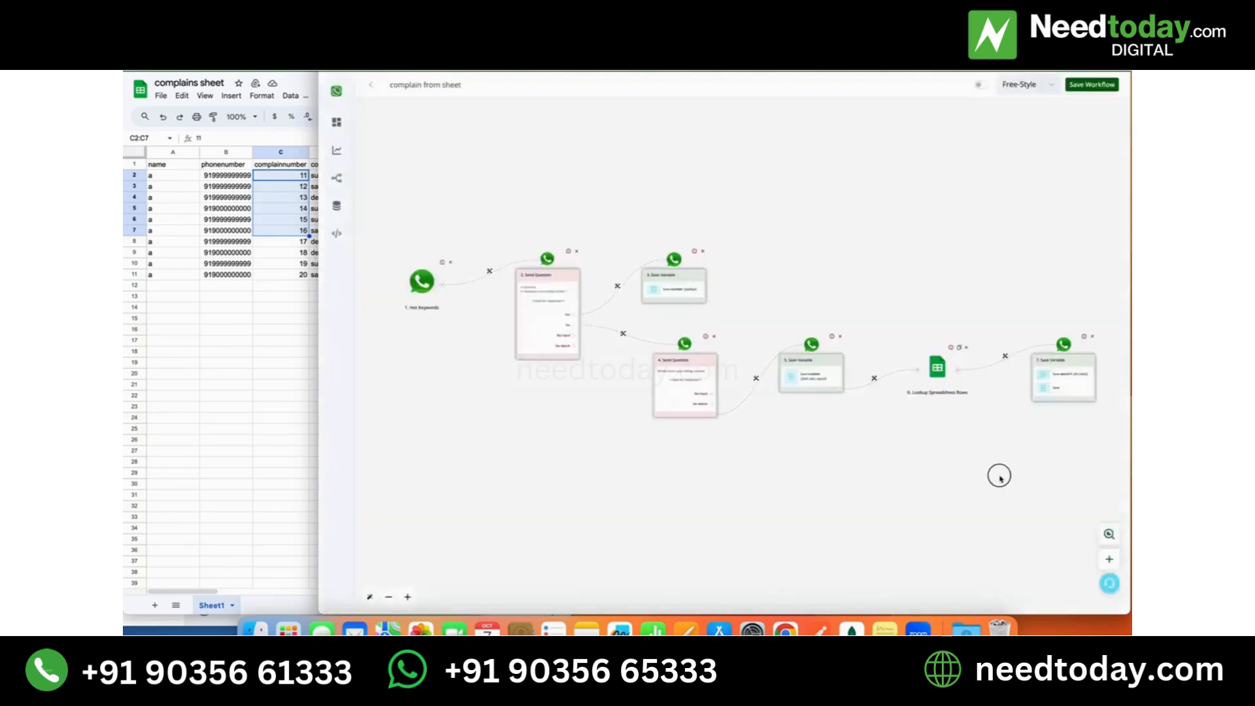
left_click_drag(998, 473, 793, 471)
left_click(865, 381)
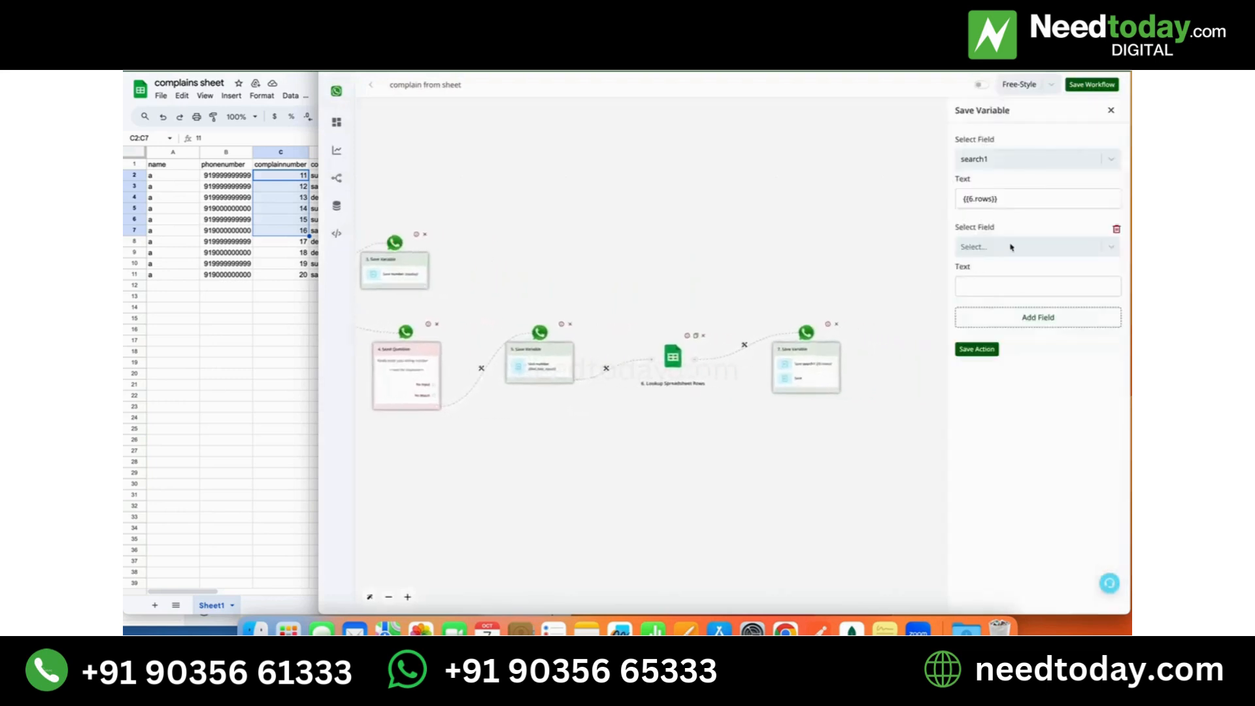
- Set the action's second storage field to complainssearch and map the lookup's data as its text
left_click(1010, 246)
scroll(1010, 367, "down", 2)
scroll(1009, 366, "down", 5)
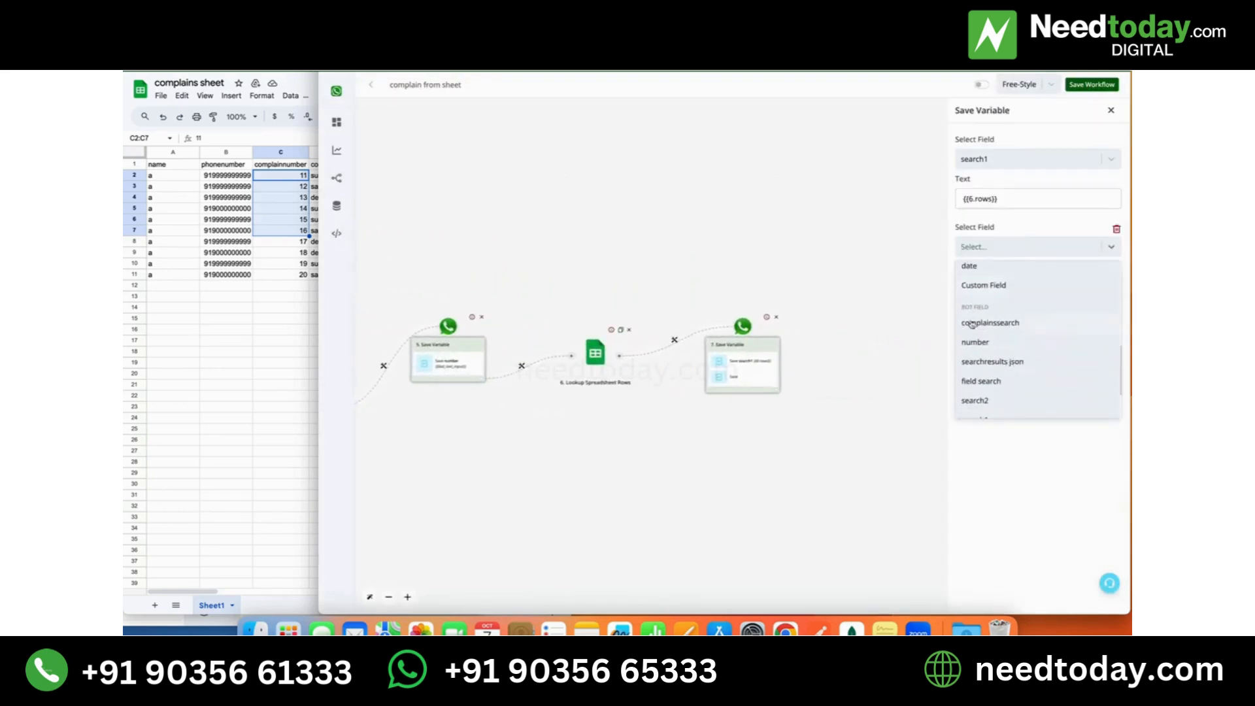
left_click(1009, 324)
left_click(998, 288)
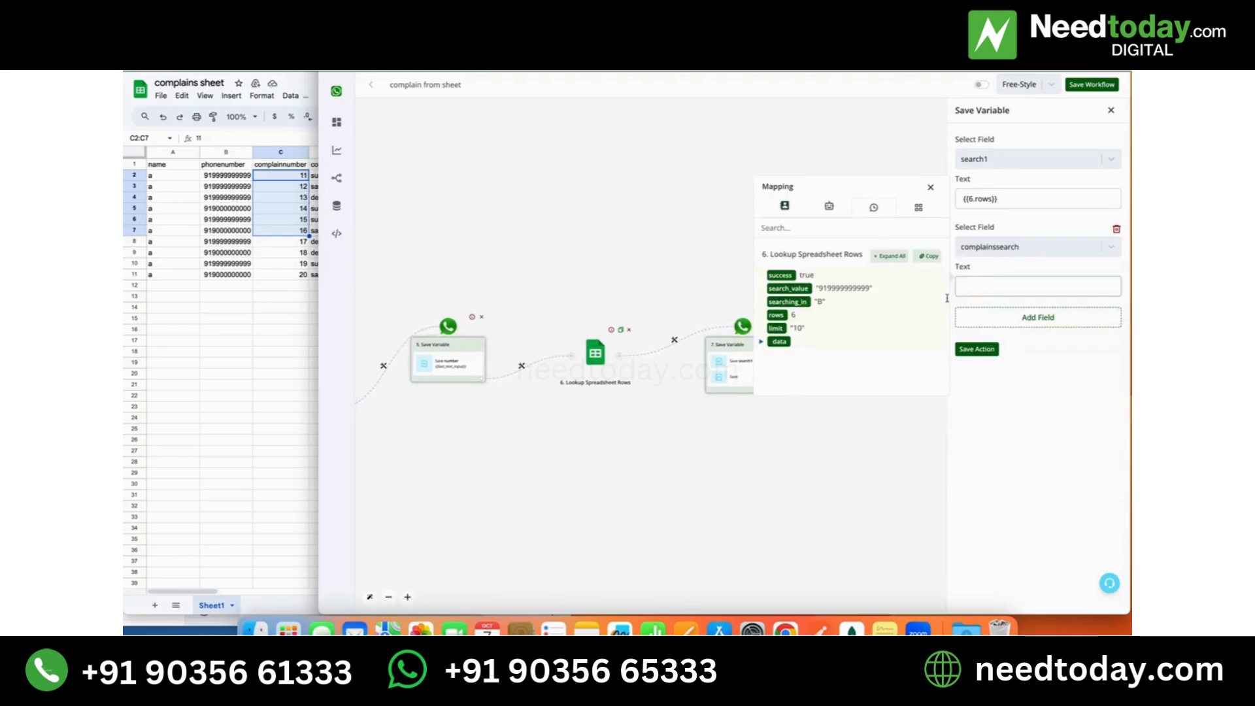
left_click(780, 343)
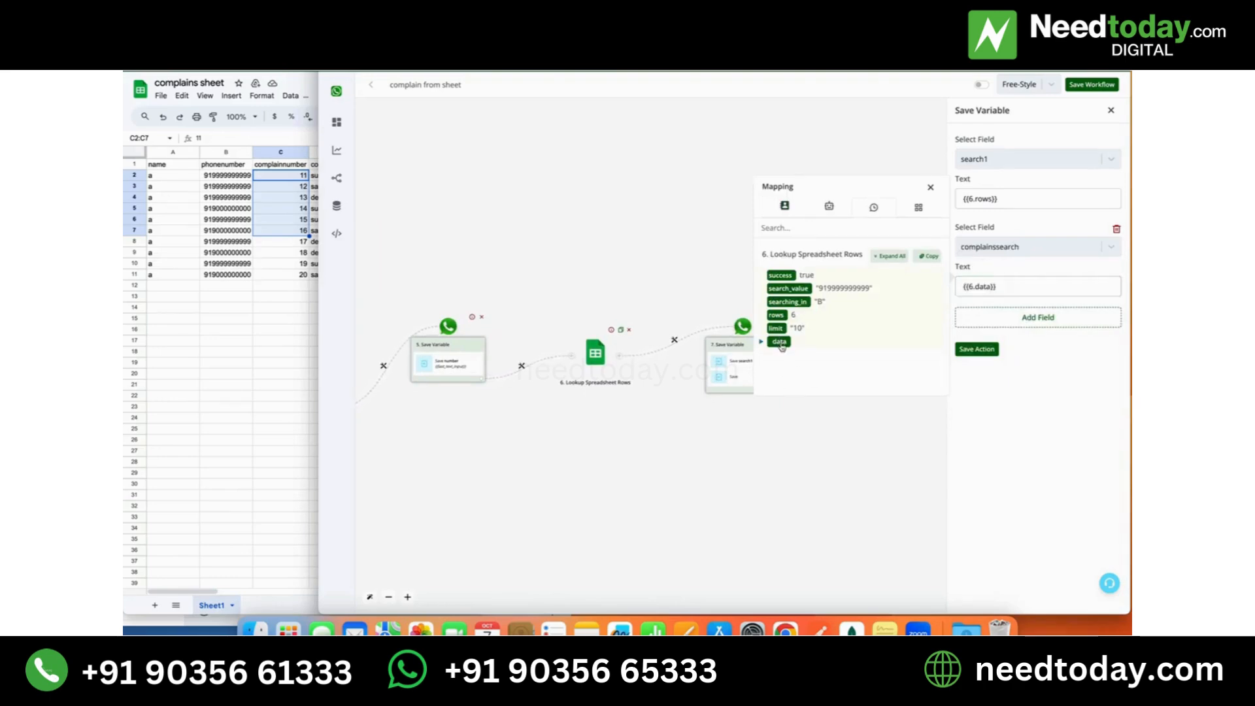
- Review the row entries inside the lookup's data and save the Save Variable action
left_click(762, 343)
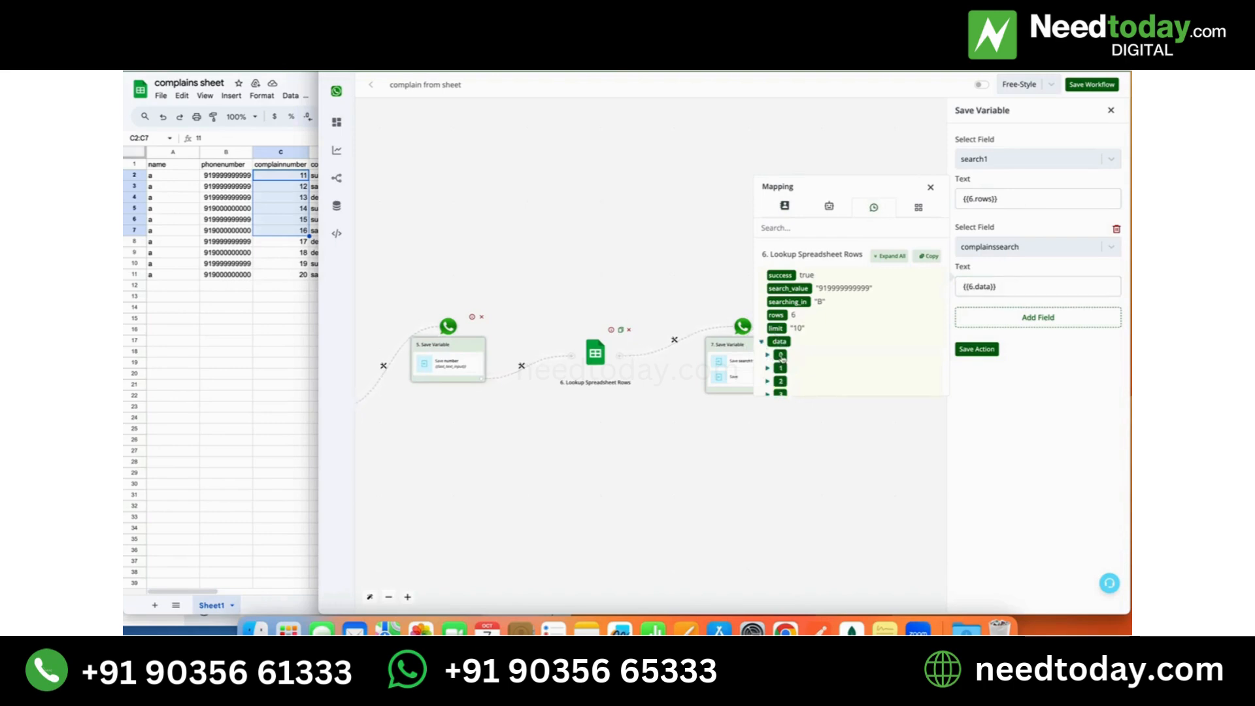
left_click(768, 355)
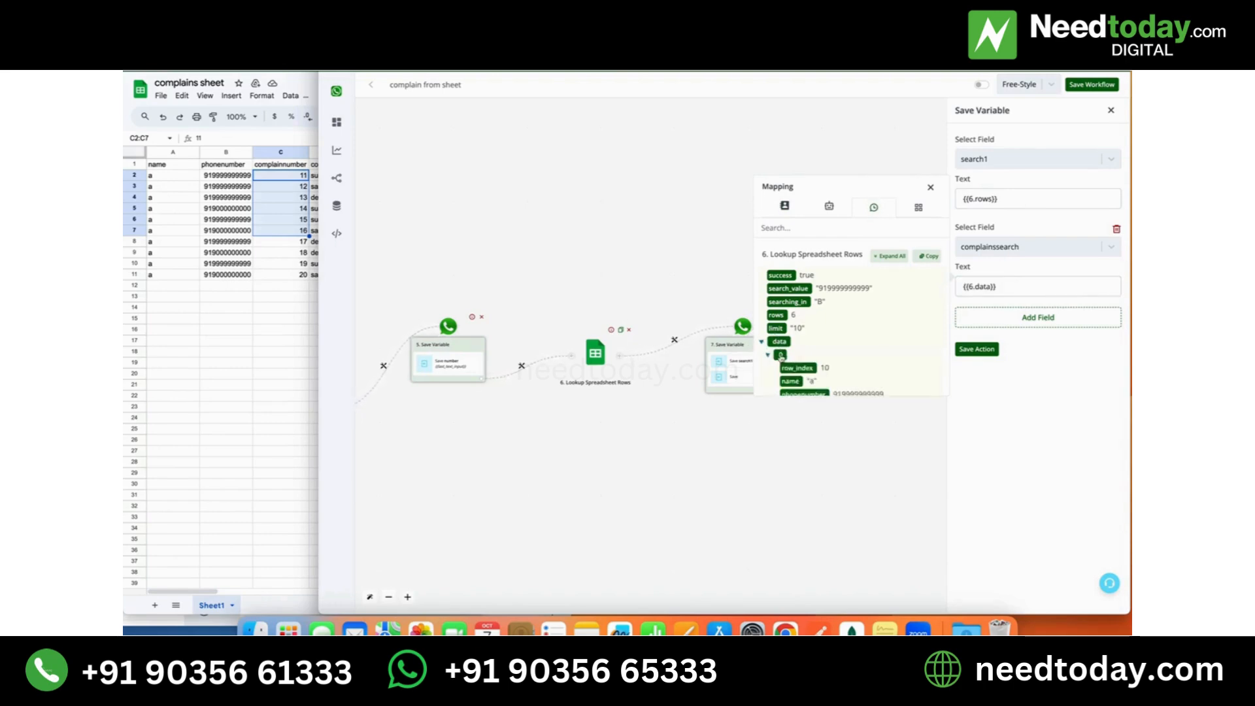
left_click(781, 355)
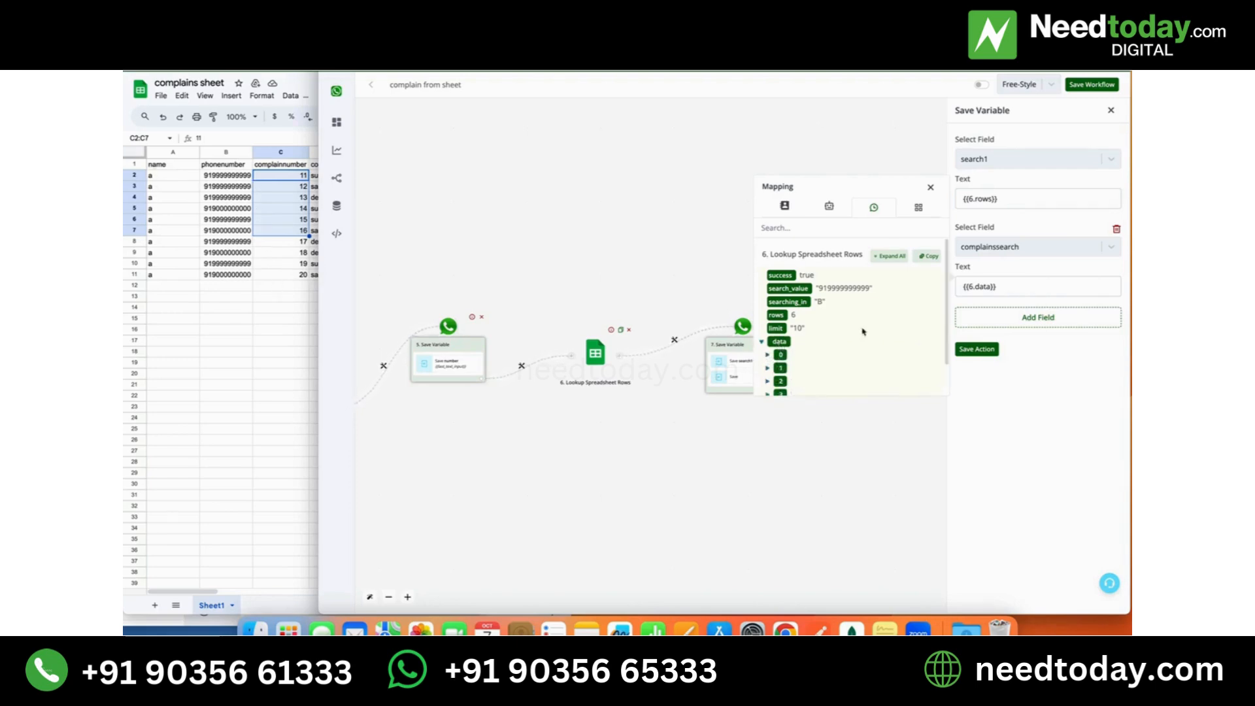
left_click(1017, 283)
scroll(785, 327, "down", 1)
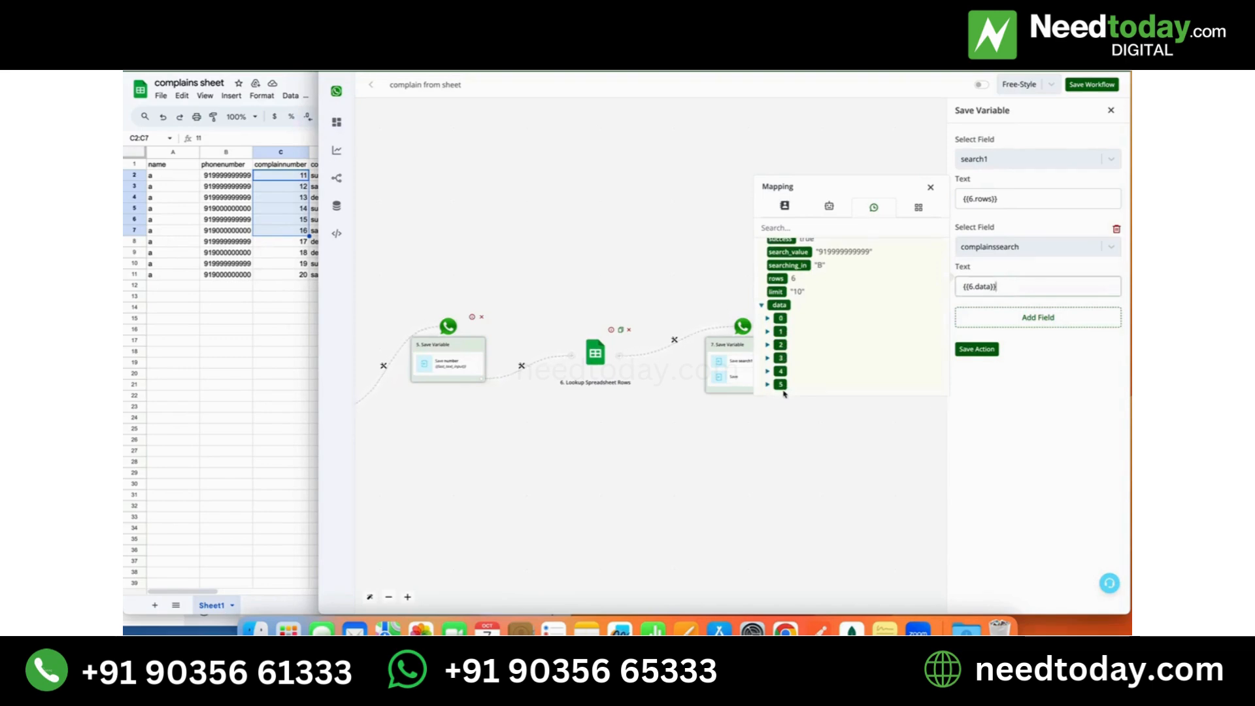
left_click(990, 350)
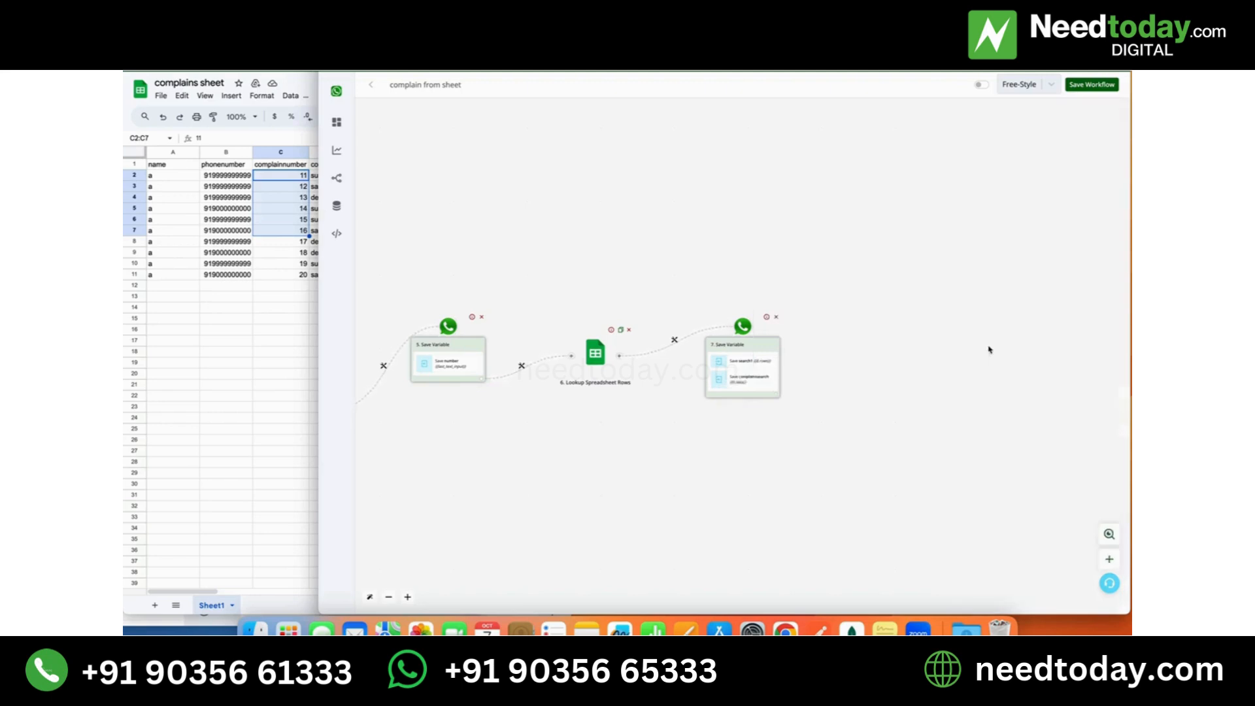
- Add a Basic Router after the Save Variable action that stores the lookup results
left_click(776, 394)
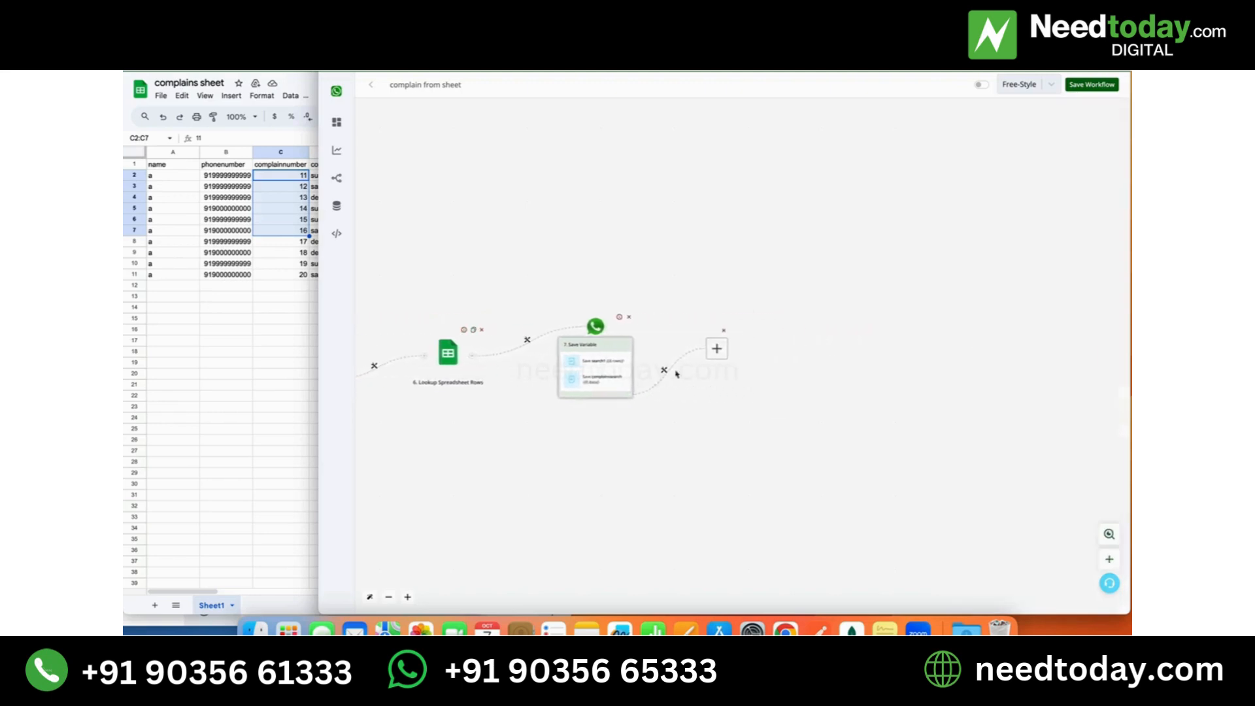
left_click(665, 371)
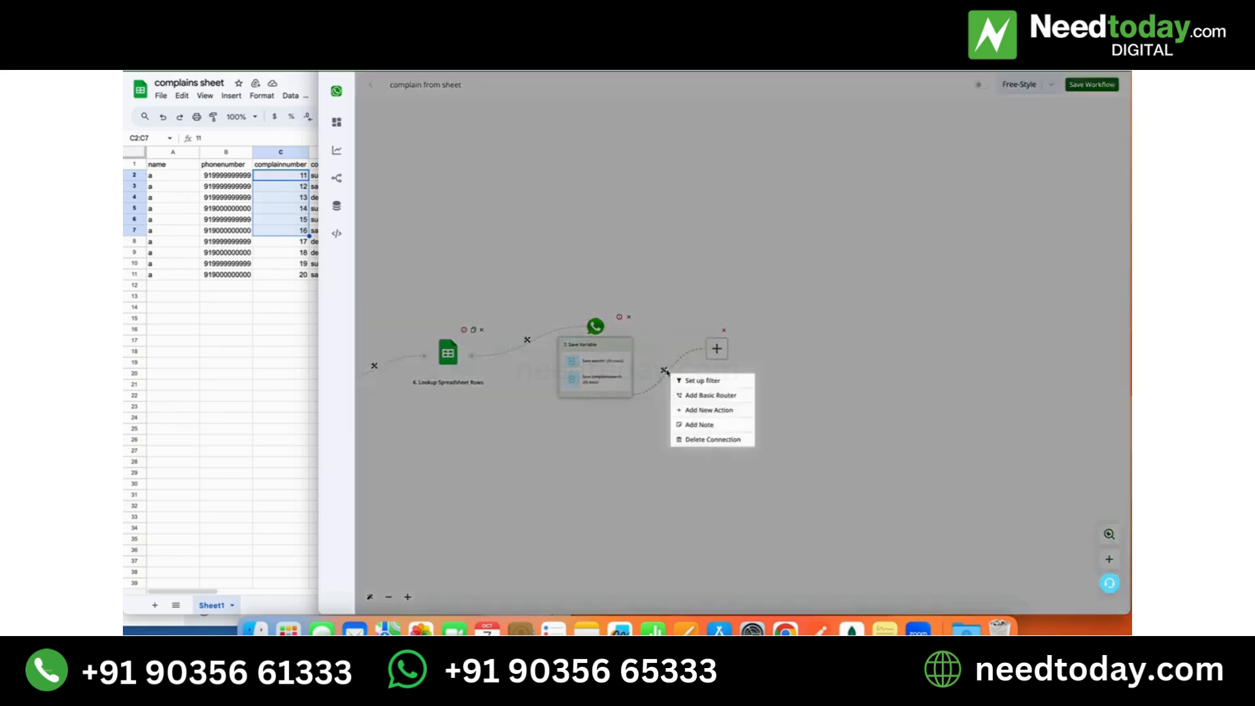
left_click(690, 397)
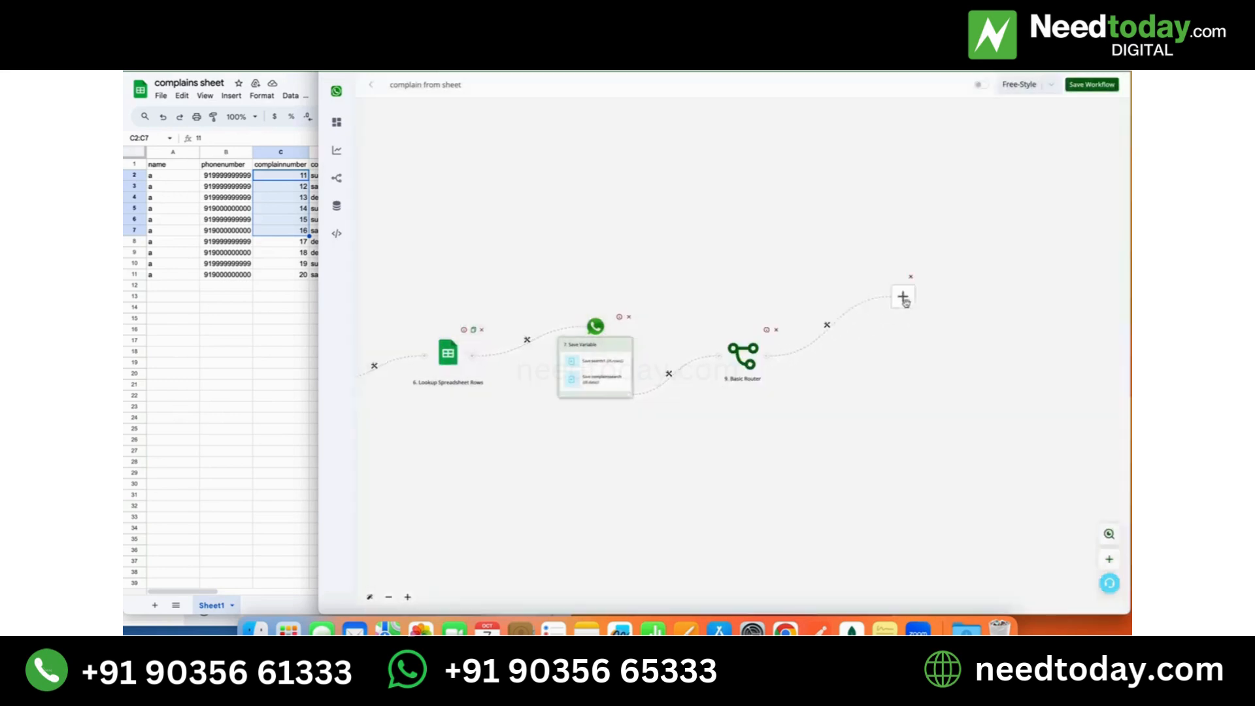
- Set up a filter on the router's first branch and label it "rows are zero"
left_click(826, 327)
left_click(842, 336)
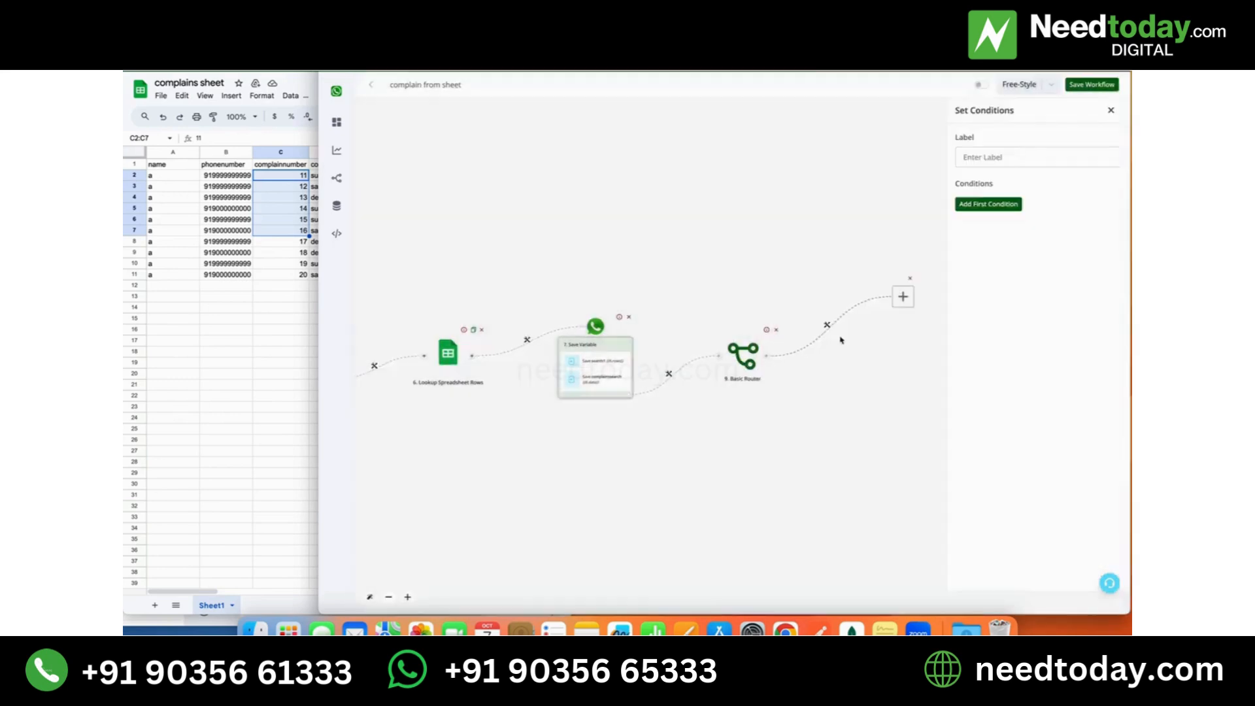
left_click(972, 157)
type("rows are zero")
- Add the condition that bot field search1 numerically Equals to 0, and save the filter
left_click(1007, 205)
left_click(1005, 210)
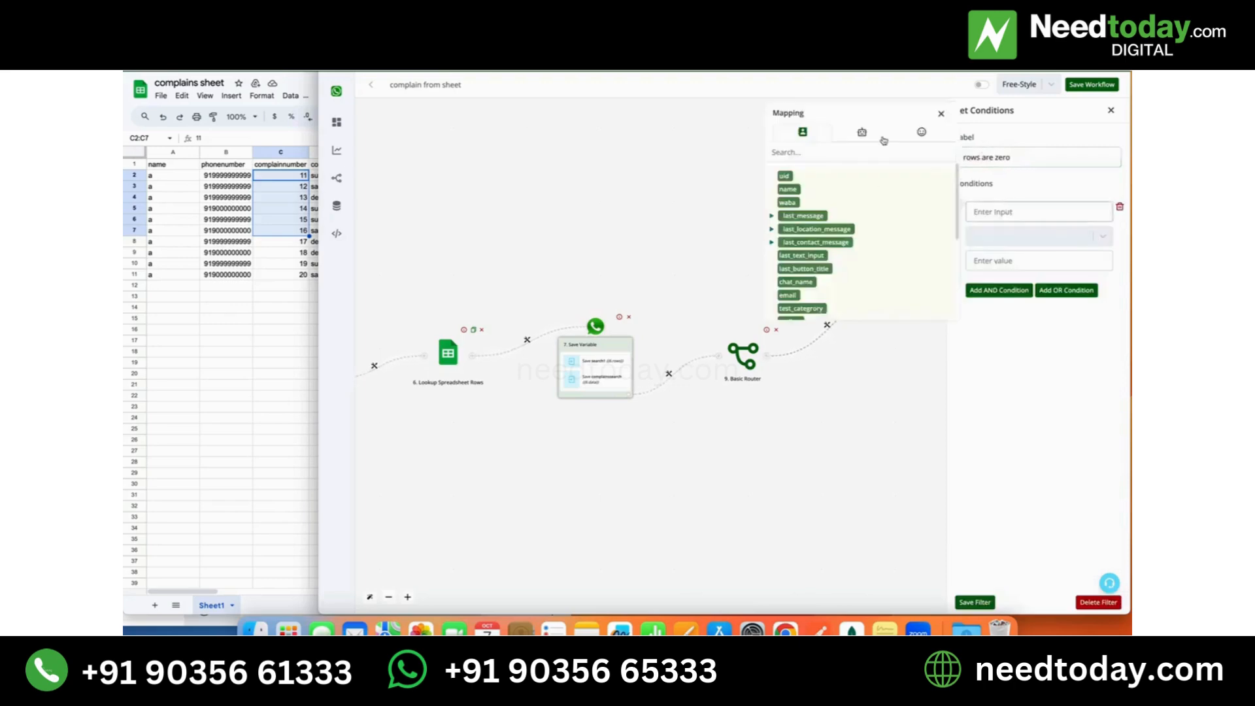
left_click(862, 132)
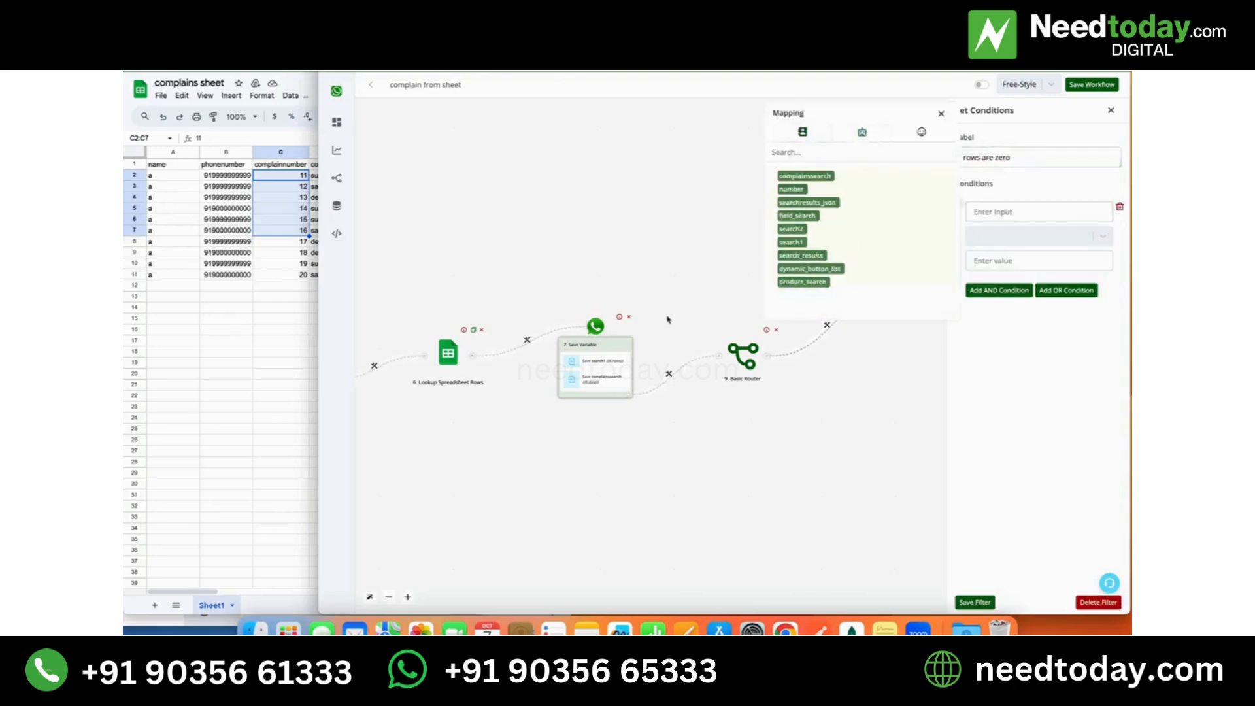
left_click(798, 243)
left_click(1017, 237)
scroll(1026, 345, "down", 1)
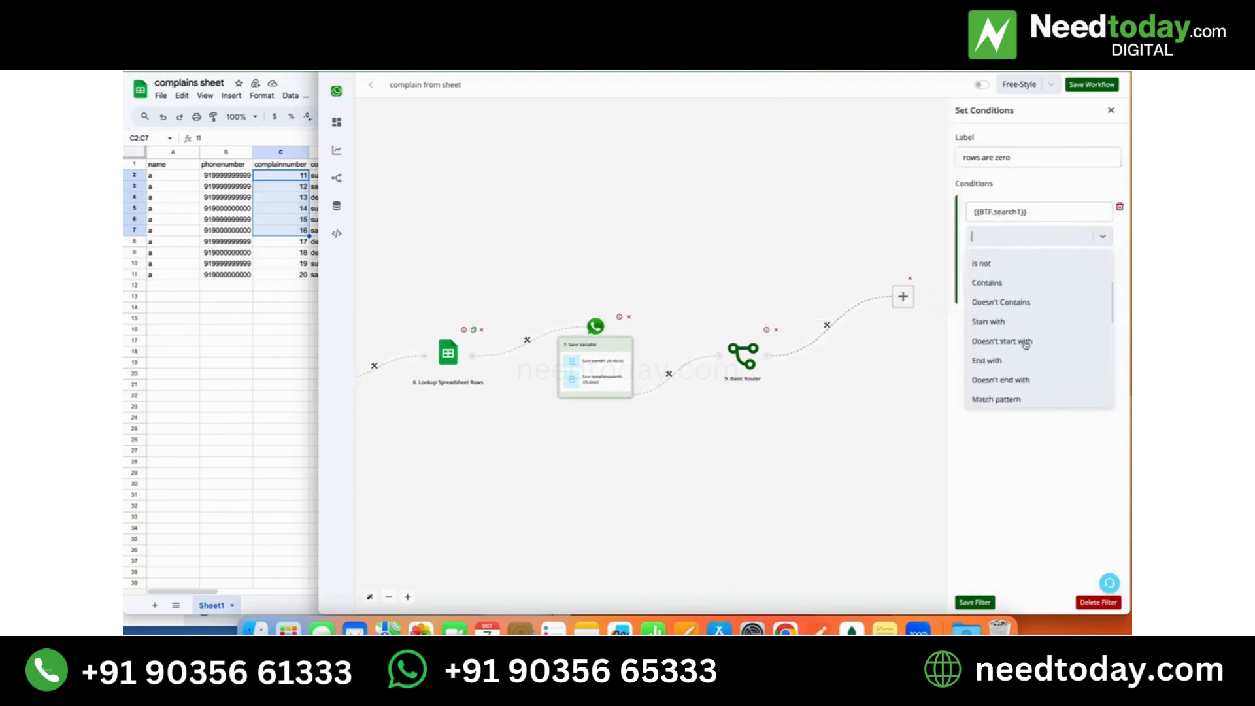
scroll(1025, 345, "down", 5)
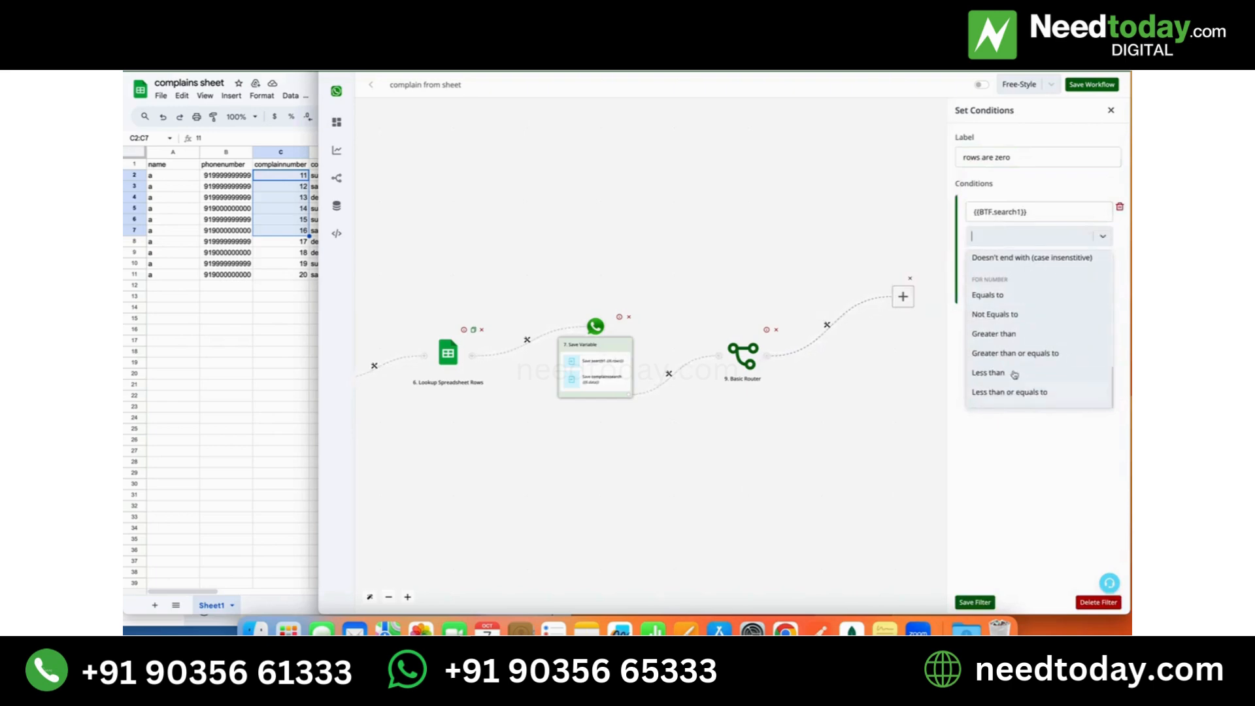
left_click(1009, 295)
left_click(1009, 260)
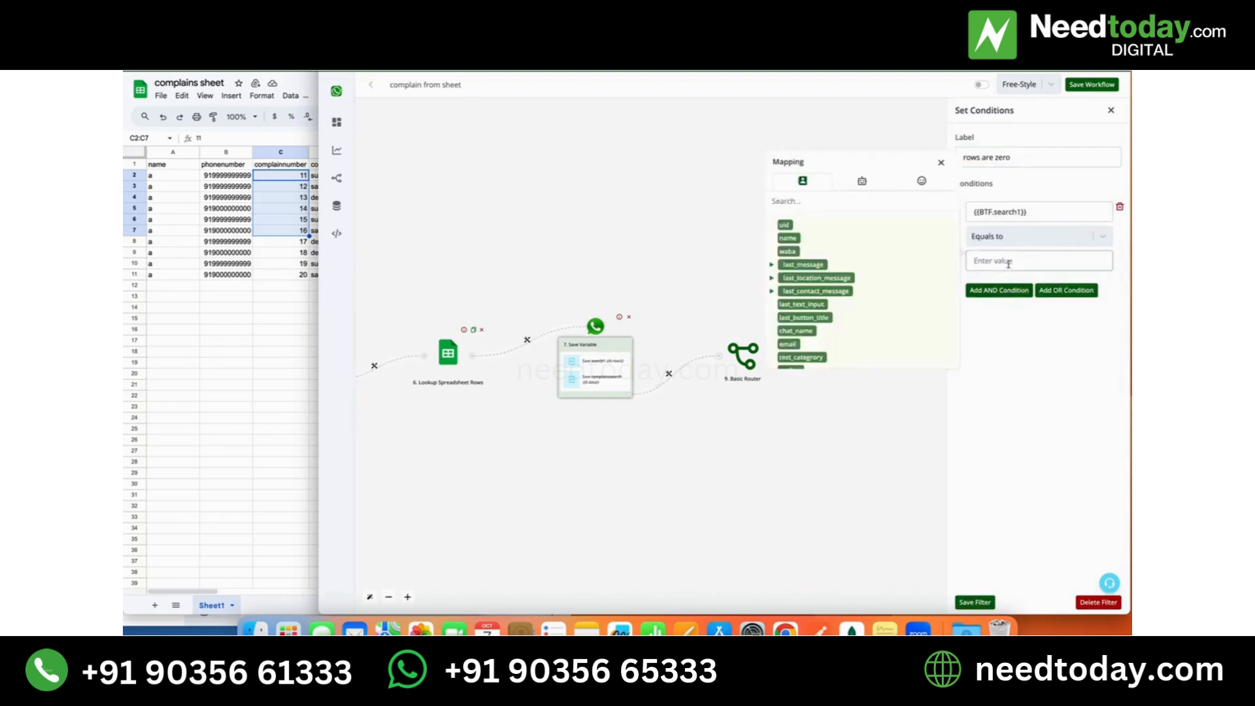
type("0")
left_click(981, 603)
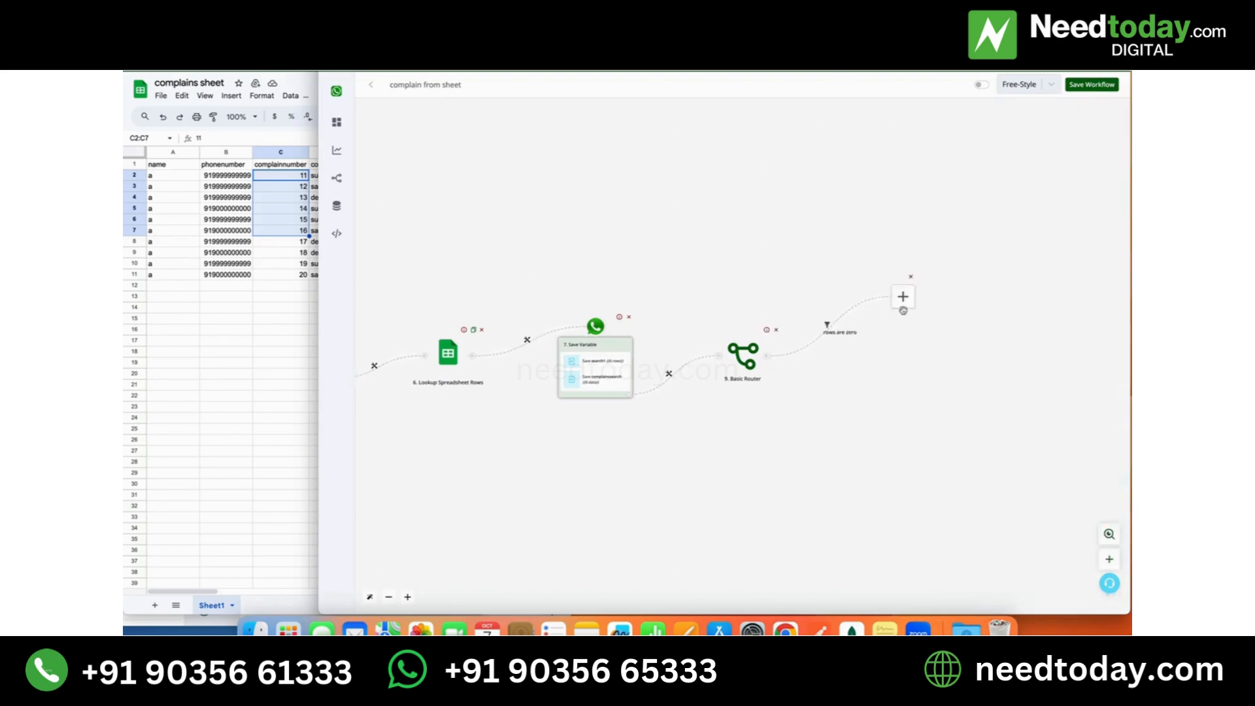
- Add a Send Message action of type Text Message on the "rows are zero" branch
left_click(903, 297)
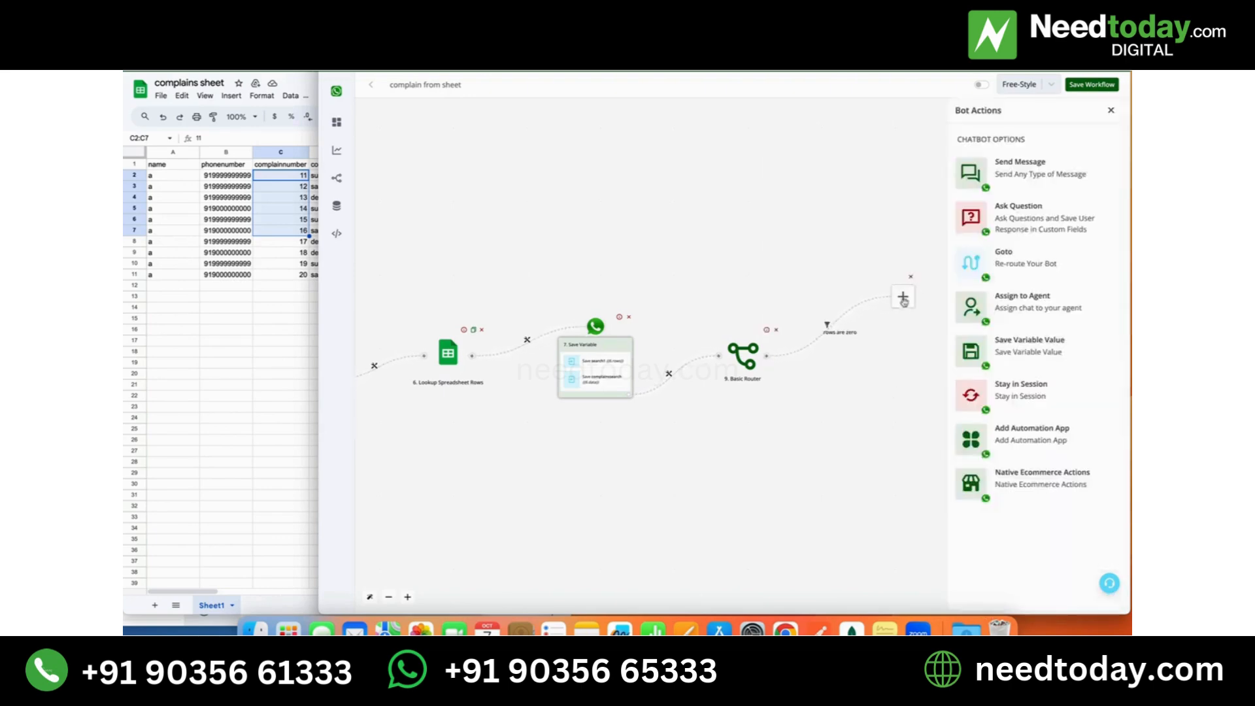
left_click(1011, 171)
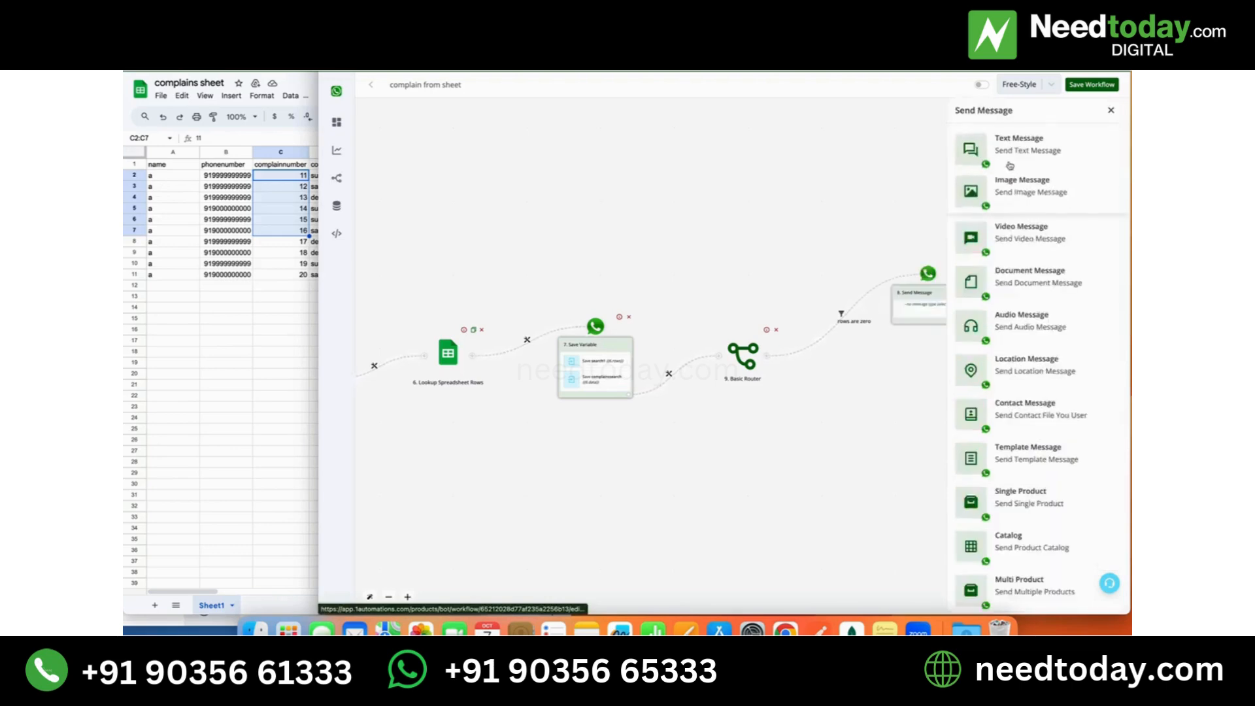
left_click(1010, 169)
left_click(1005, 204)
- Write the message text "We donot have any complains from your number"
type("We")
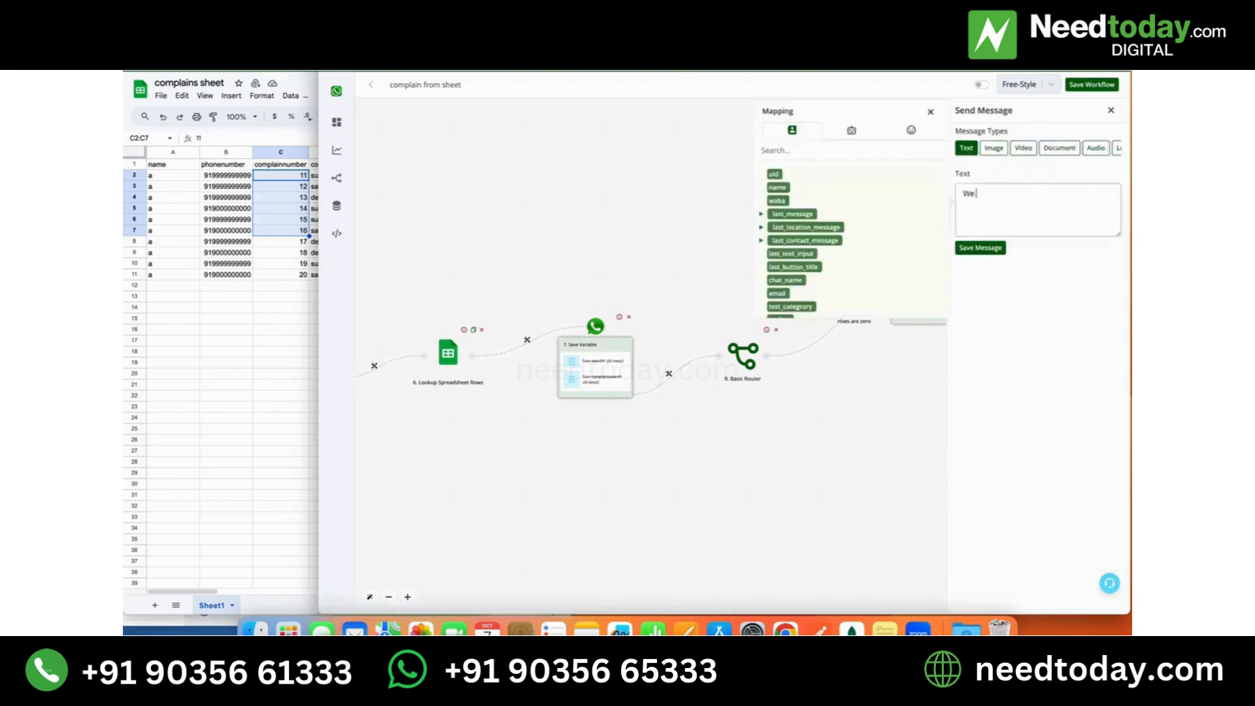
type(" donot have any complains")
key("BackSpace")
key("BackSpace")
type("nu")
type("om your")
type(" nu")
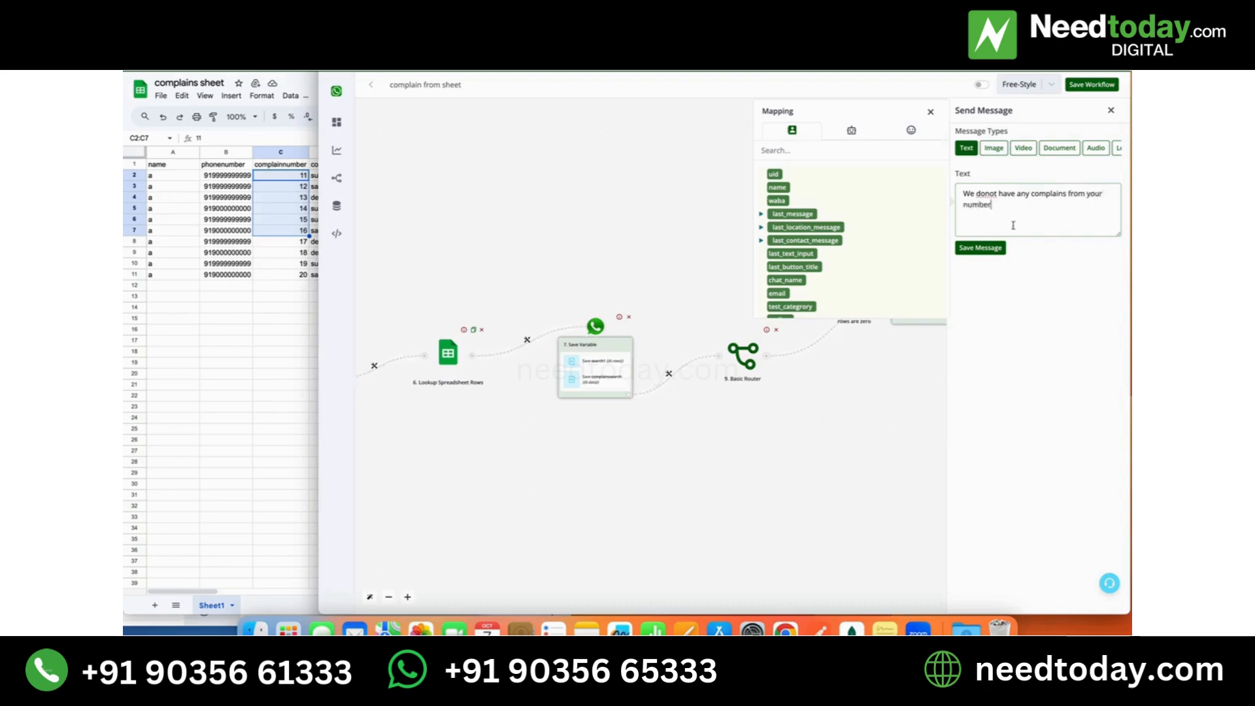
type("mber")
- End the message text with a full stop and save the message
left_click(931, 112)
left_click_drag(893, 371, 817, 380)
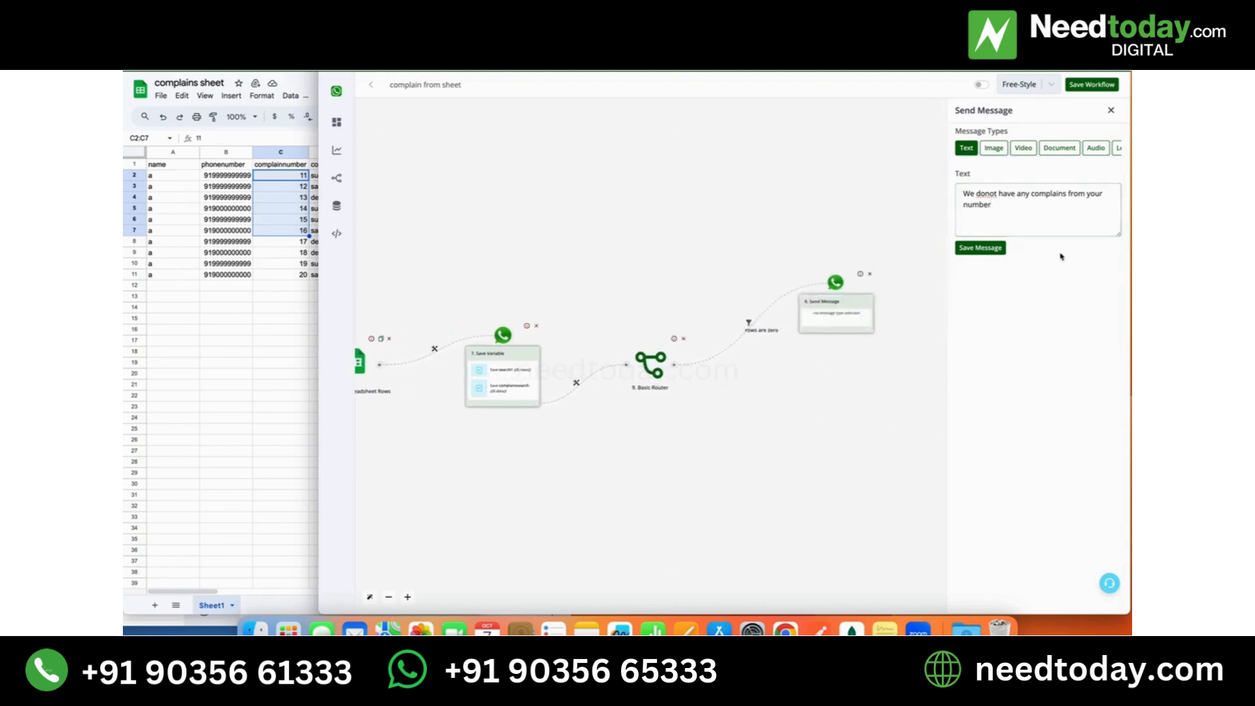
left_click(1005, 206)
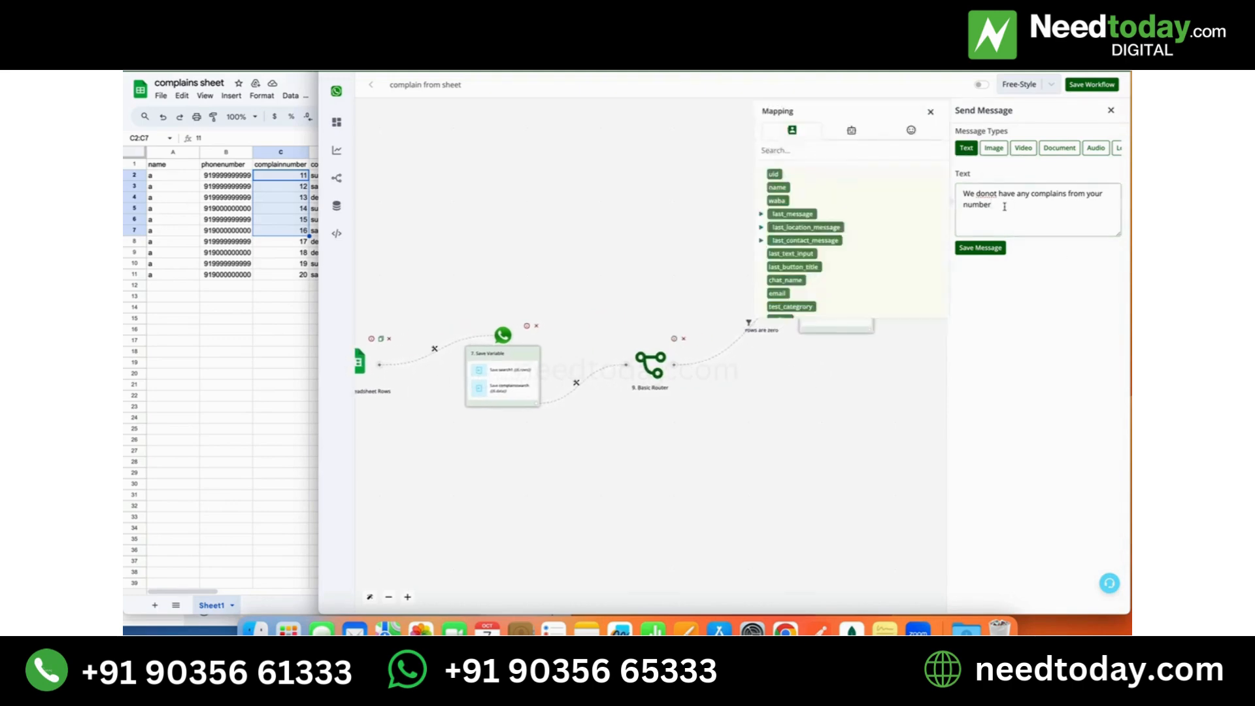
type(".")
key("Return")
key("Return")
type("ki")
left_click(997, 249)
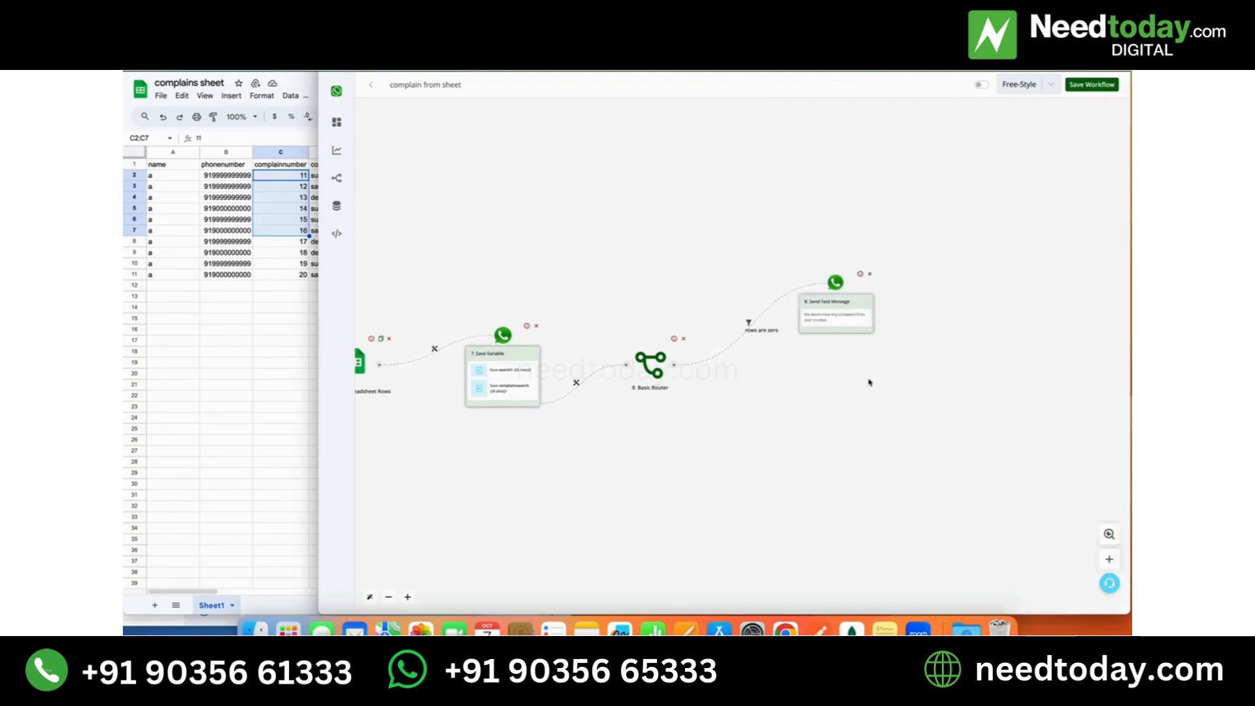
- Add a Goto action after the text message that routes to step "4. Send Question", and save the route
left_click(869, 329)
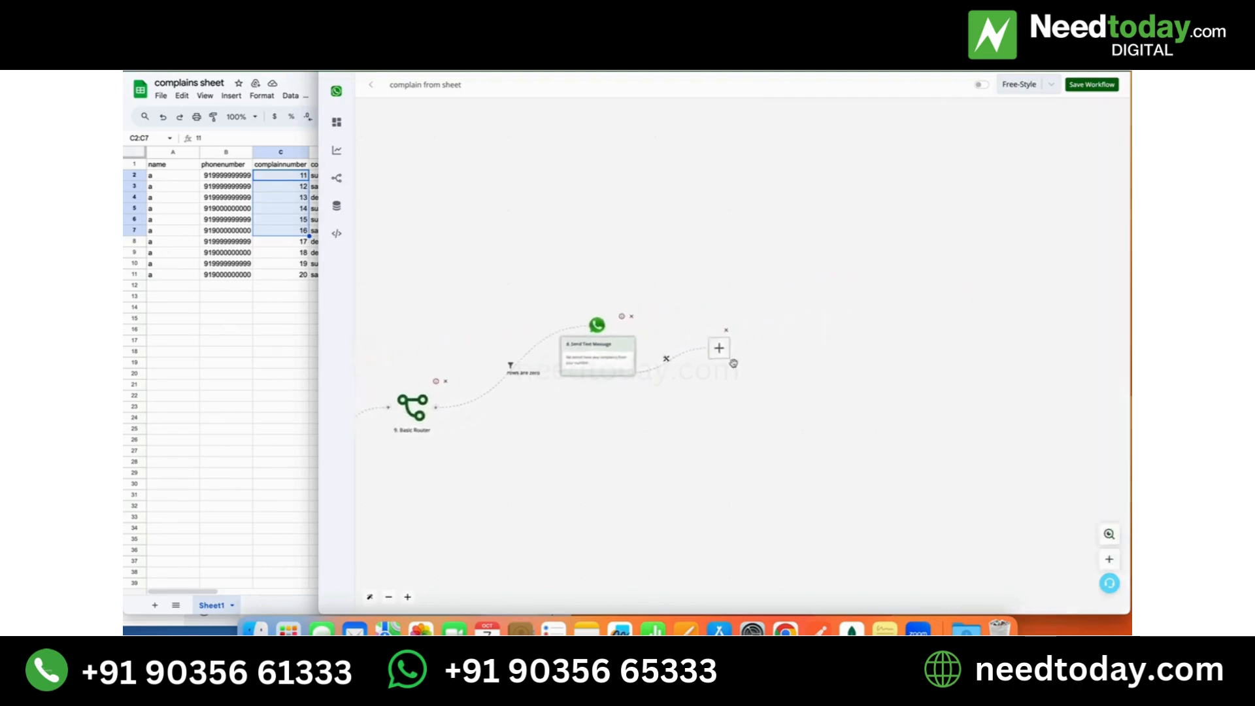
left_click(1010, 260)
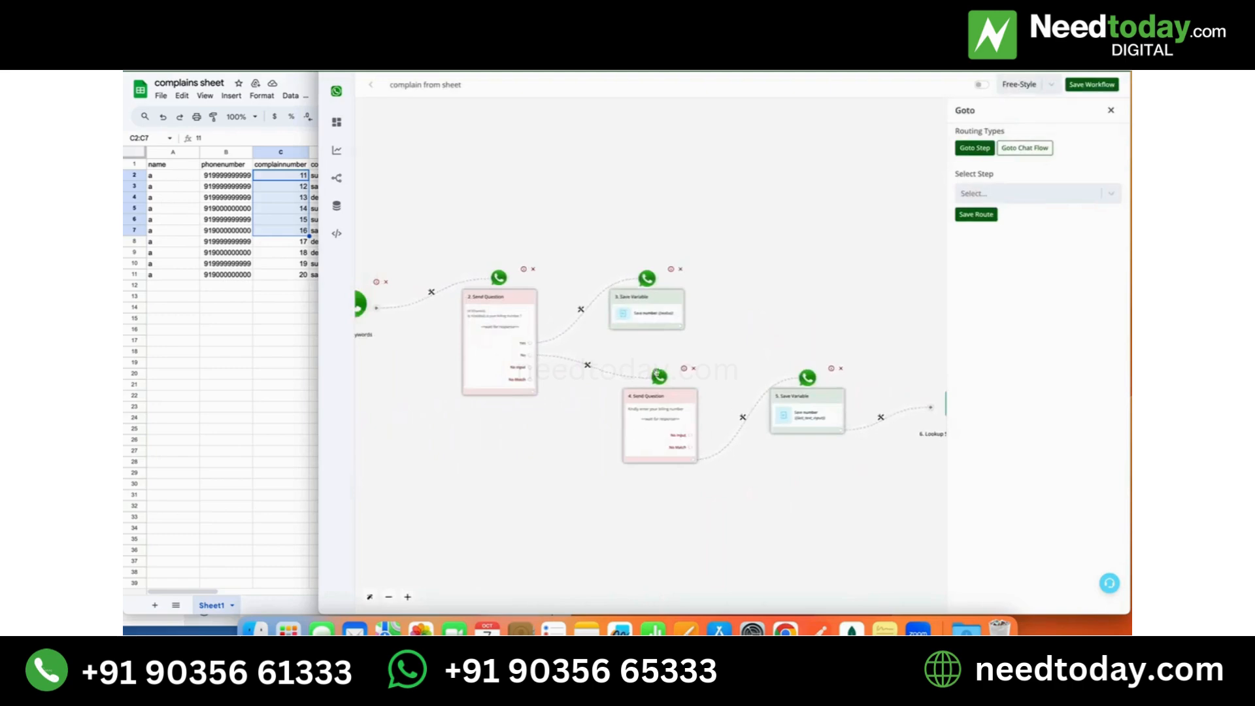
left_click(990, 195)
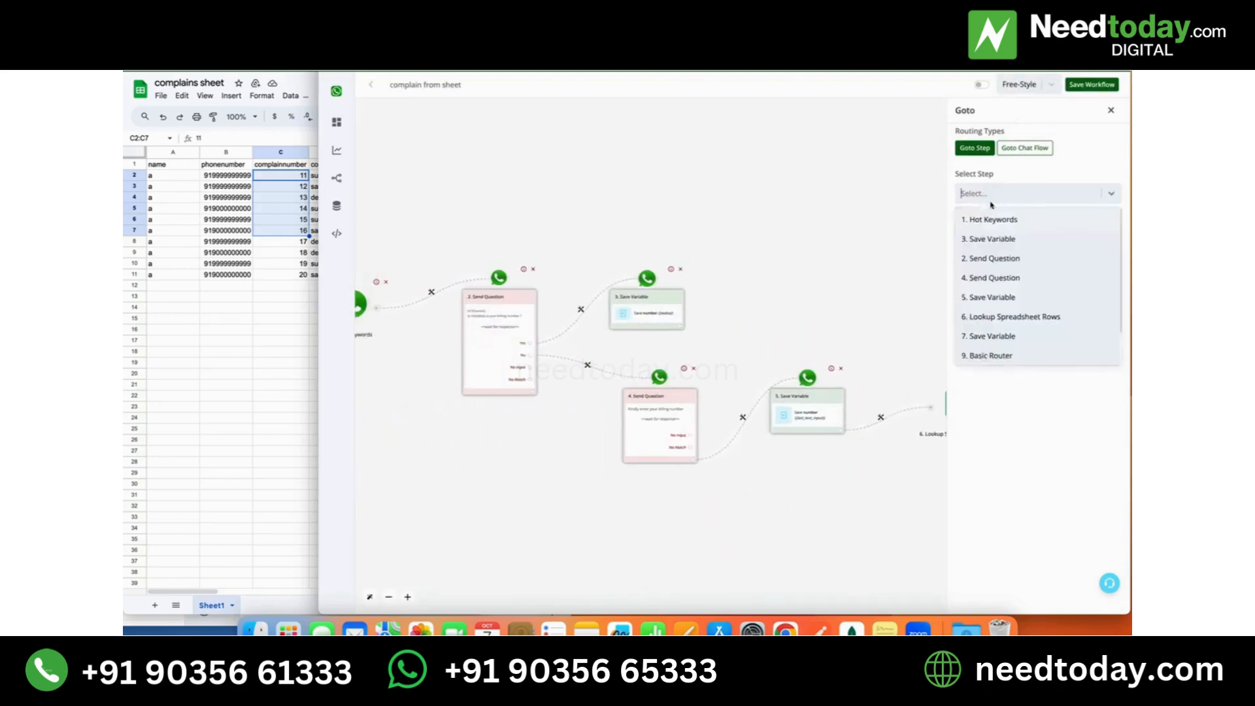
left_click(985, 285)
left_click(975, 216)
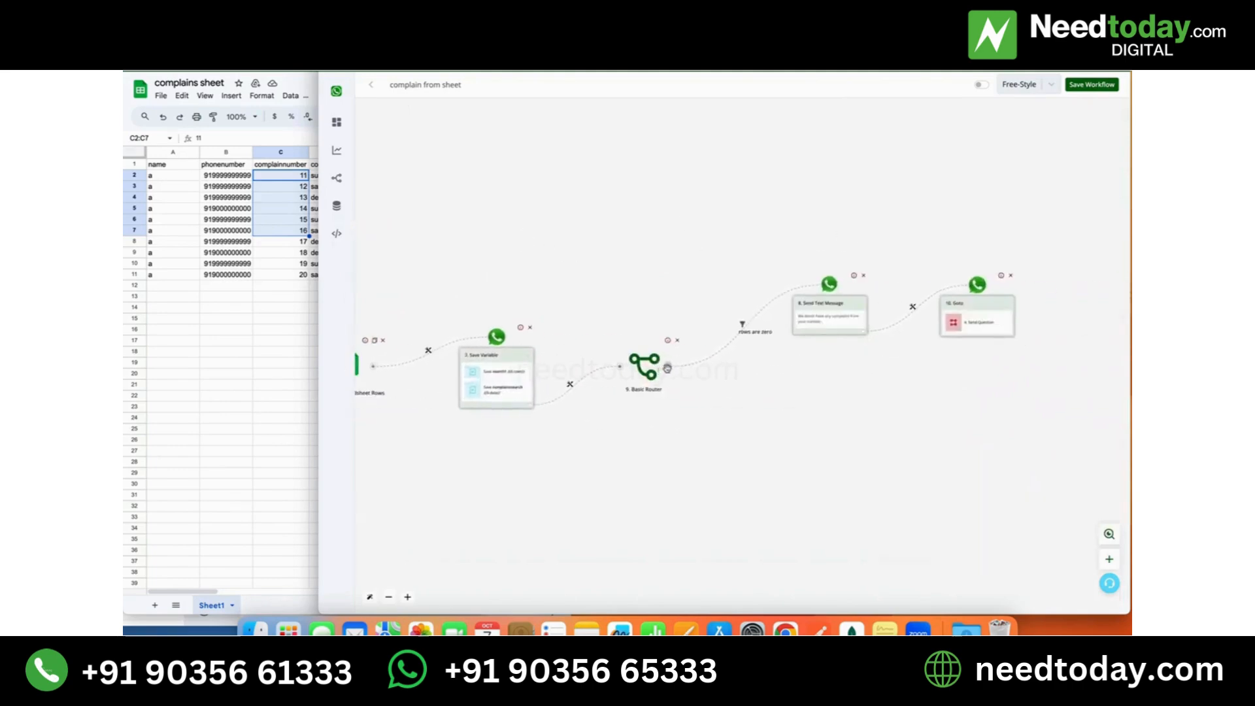
- Add a second branch to the Basic Router and label its filter "complains are found"
left_click(667, 368)
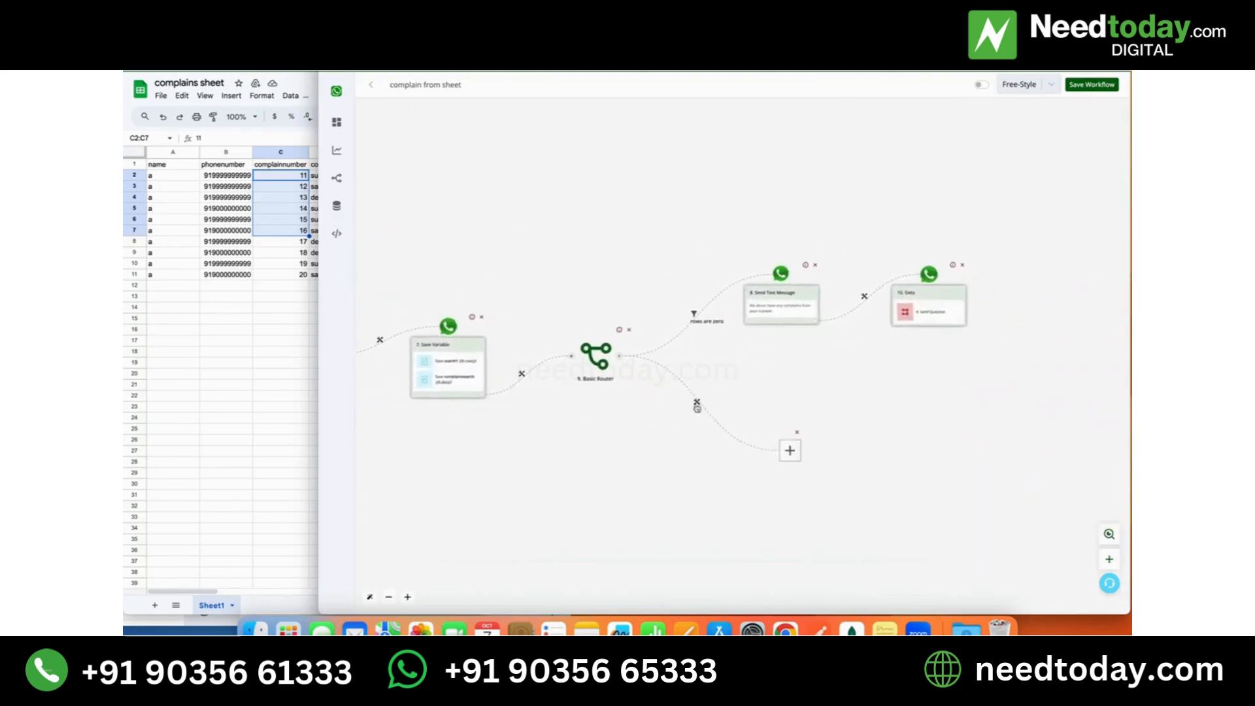
left_click(697, 403)
left_click(712, 418)
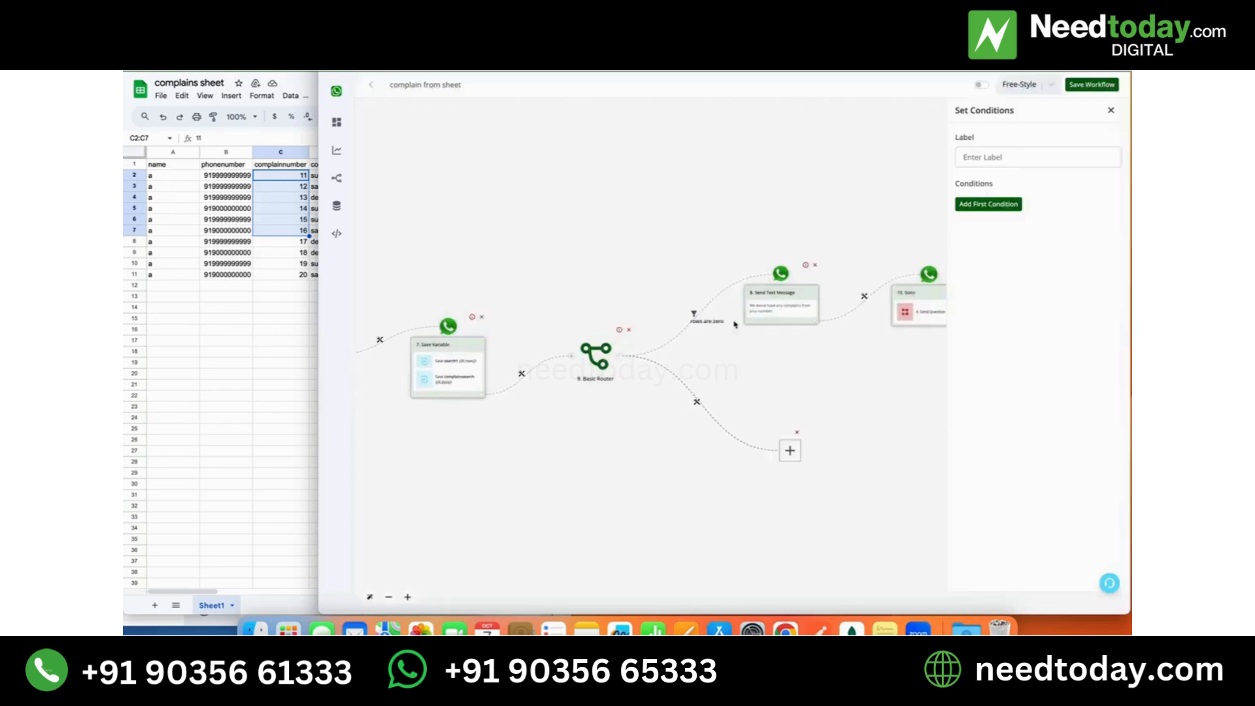
left_click(1009, 166)
type("complains are found")
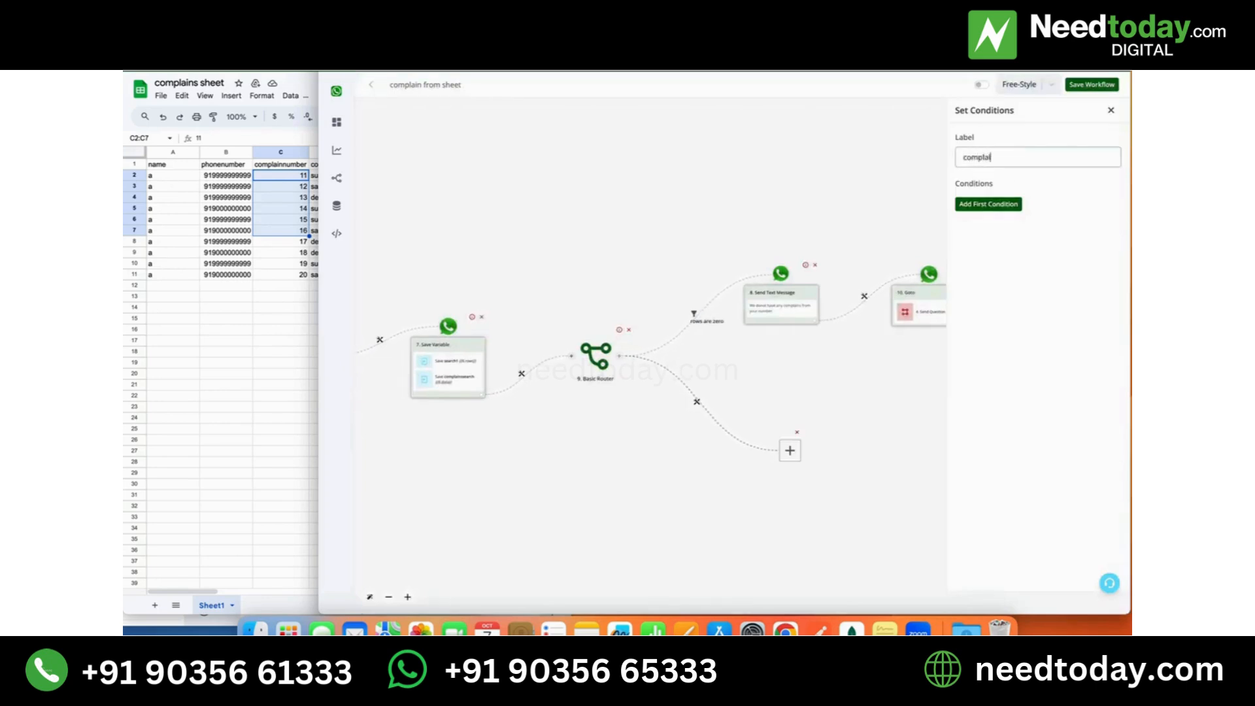
- Add the condition {{BTF.search1}} Greater than 0 to the "complains are found" branch and save the filter
left_click(1012, 204)
left_click(1007, 211)
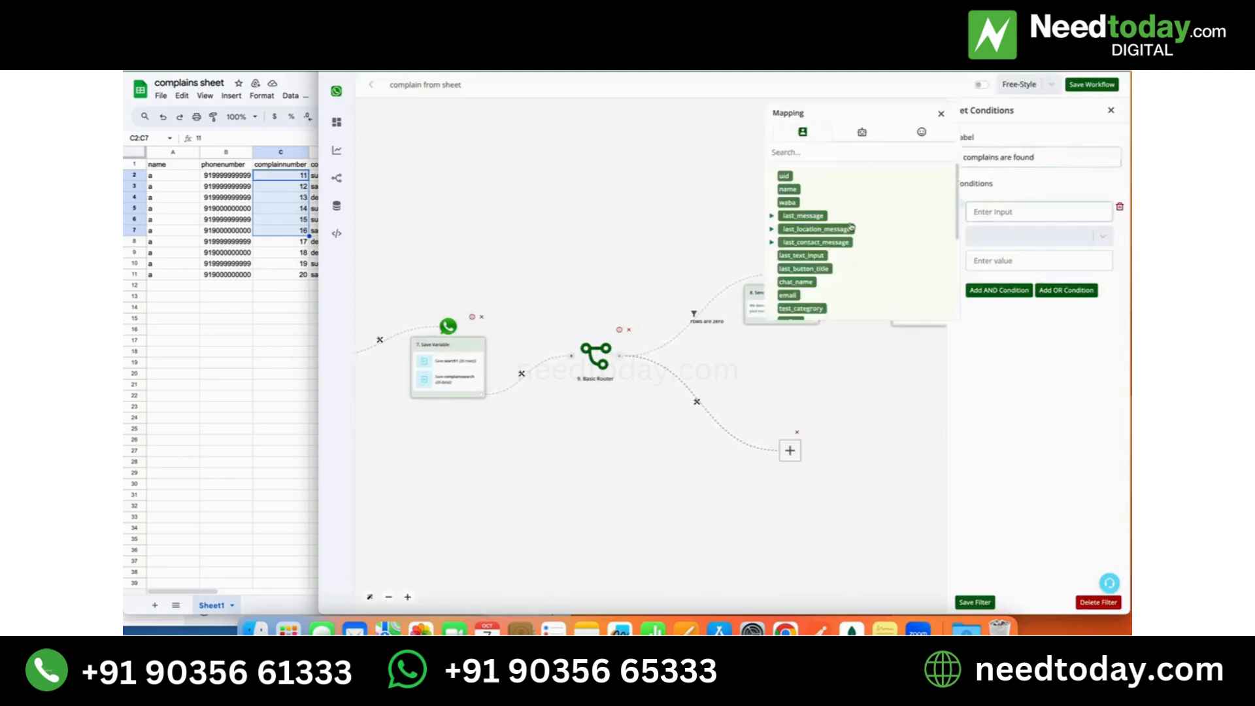
left_click(862, 133)
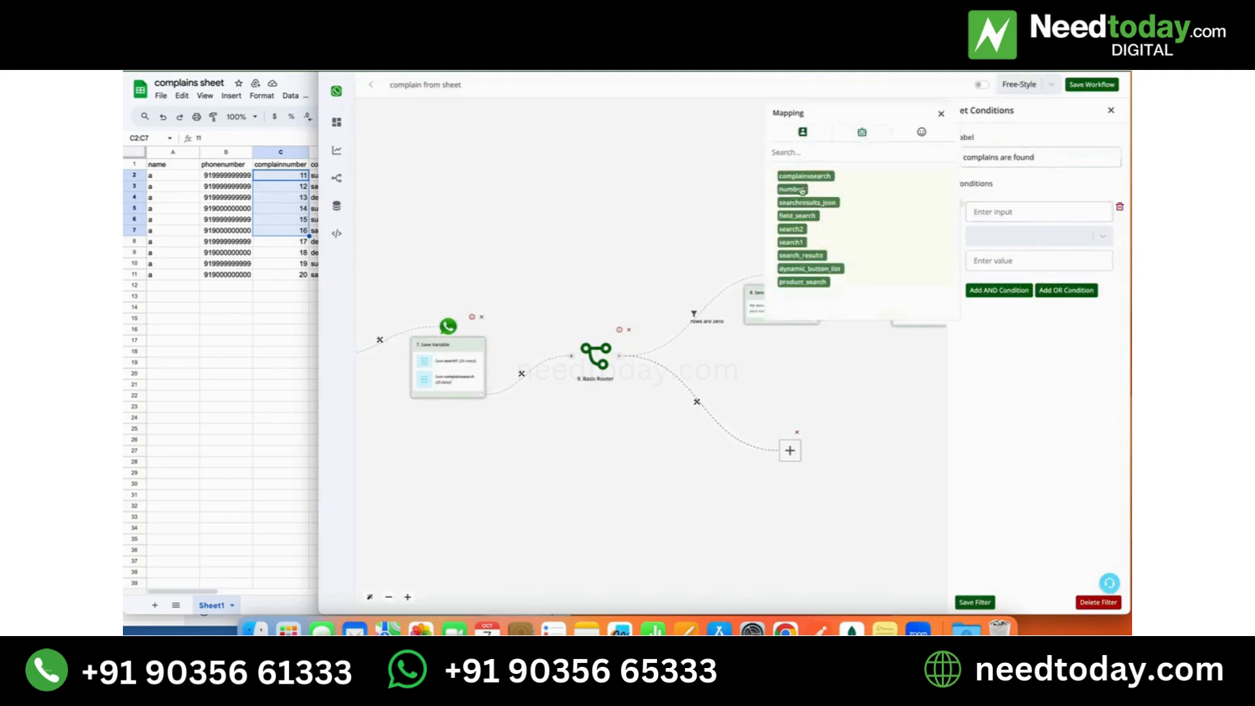
left_click(791, 243)
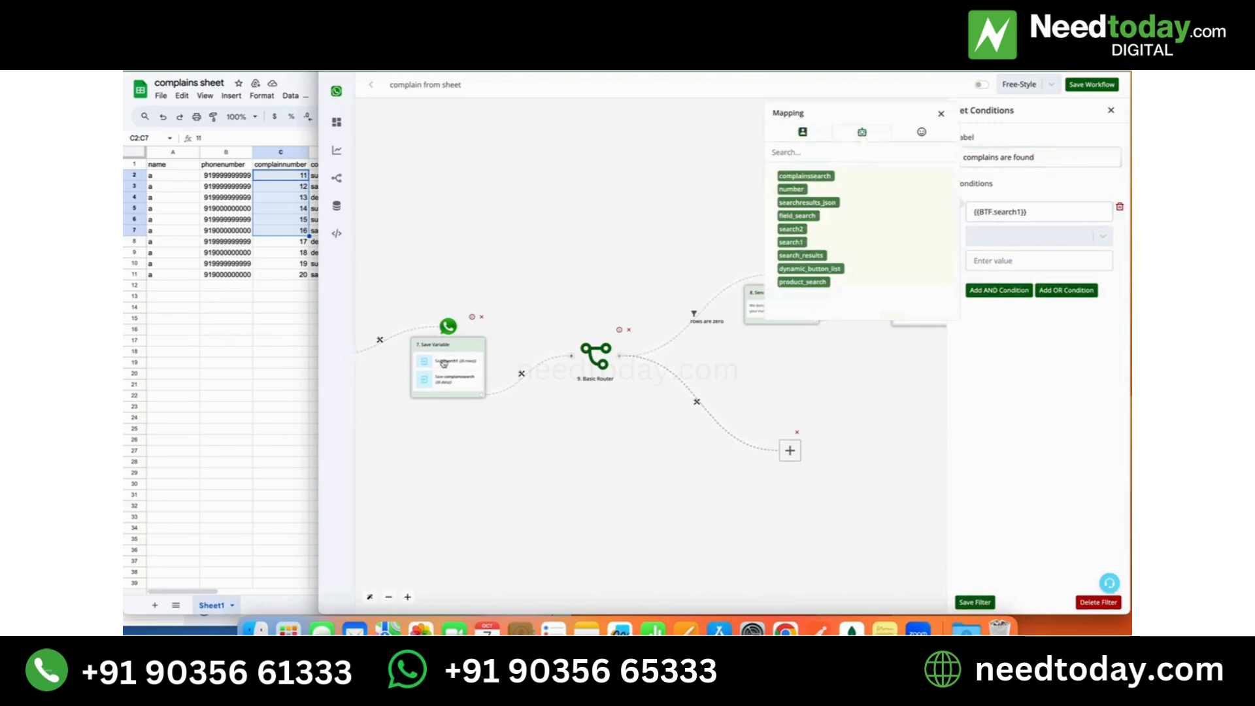
left_click(1010, 236)
scroll(1010, 348, "down", 5)
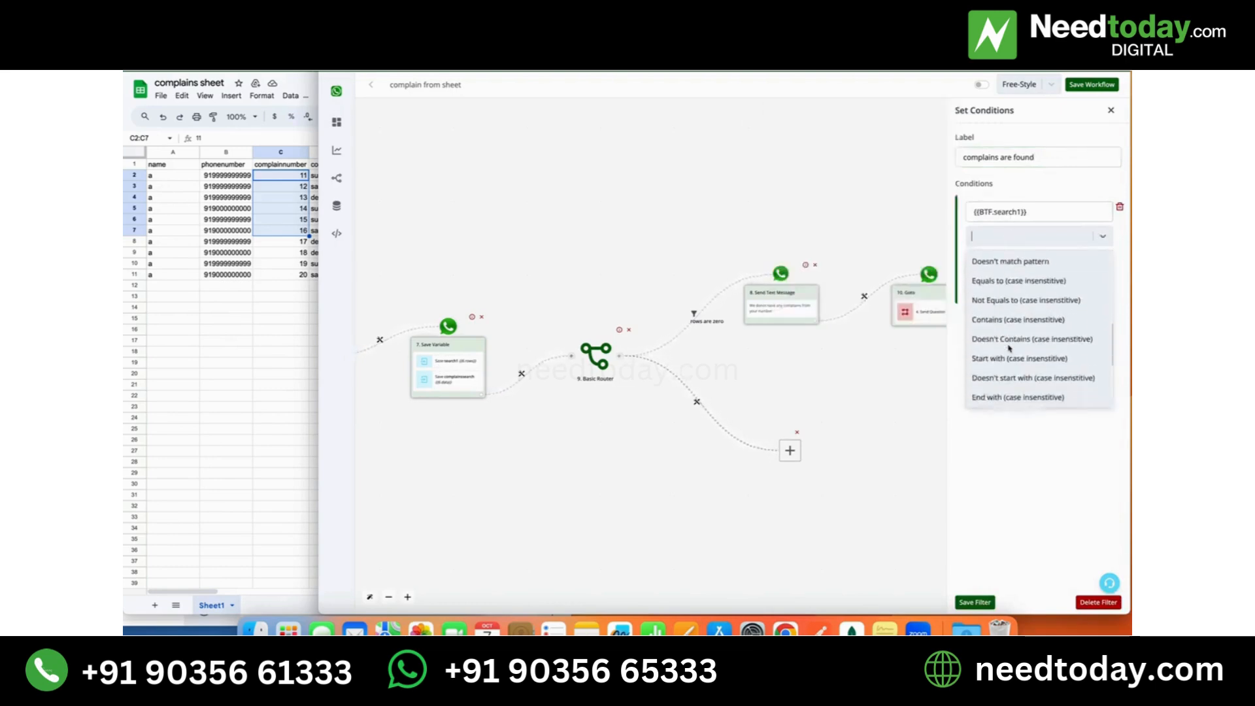
scroll(1010, 348, "down", 5)
left_click(1010, 336)
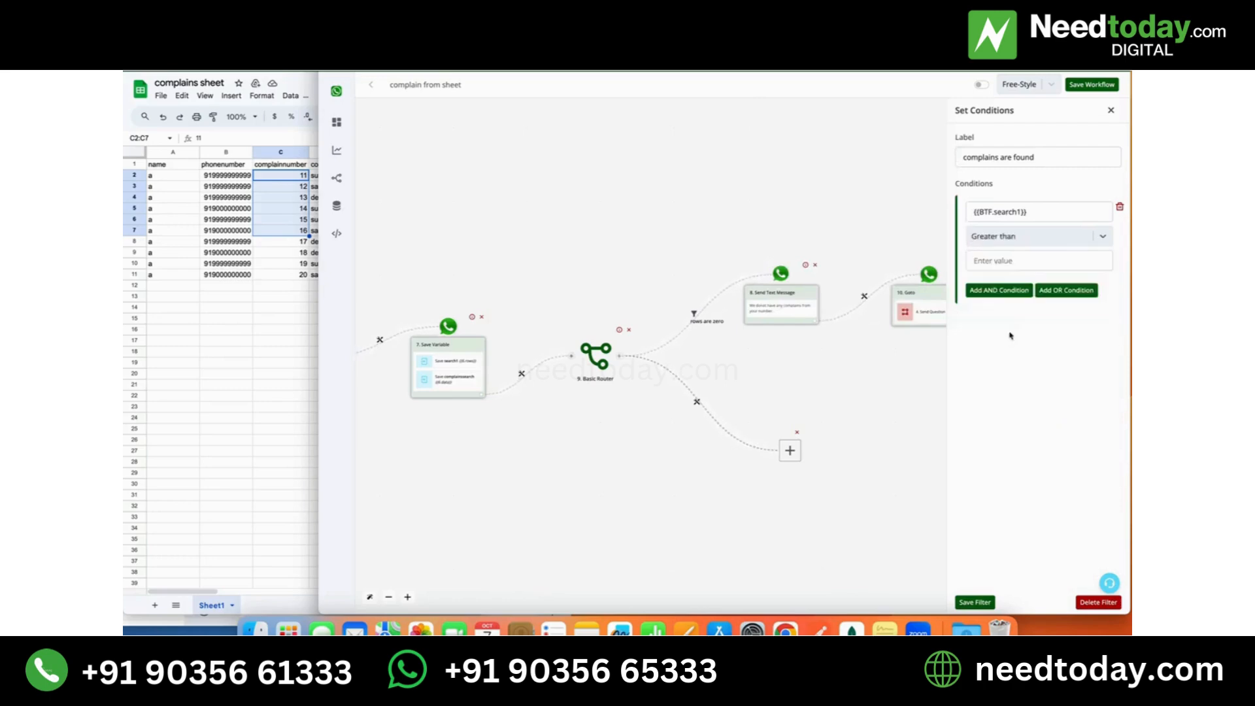
left_click(998, 264)
type("0")
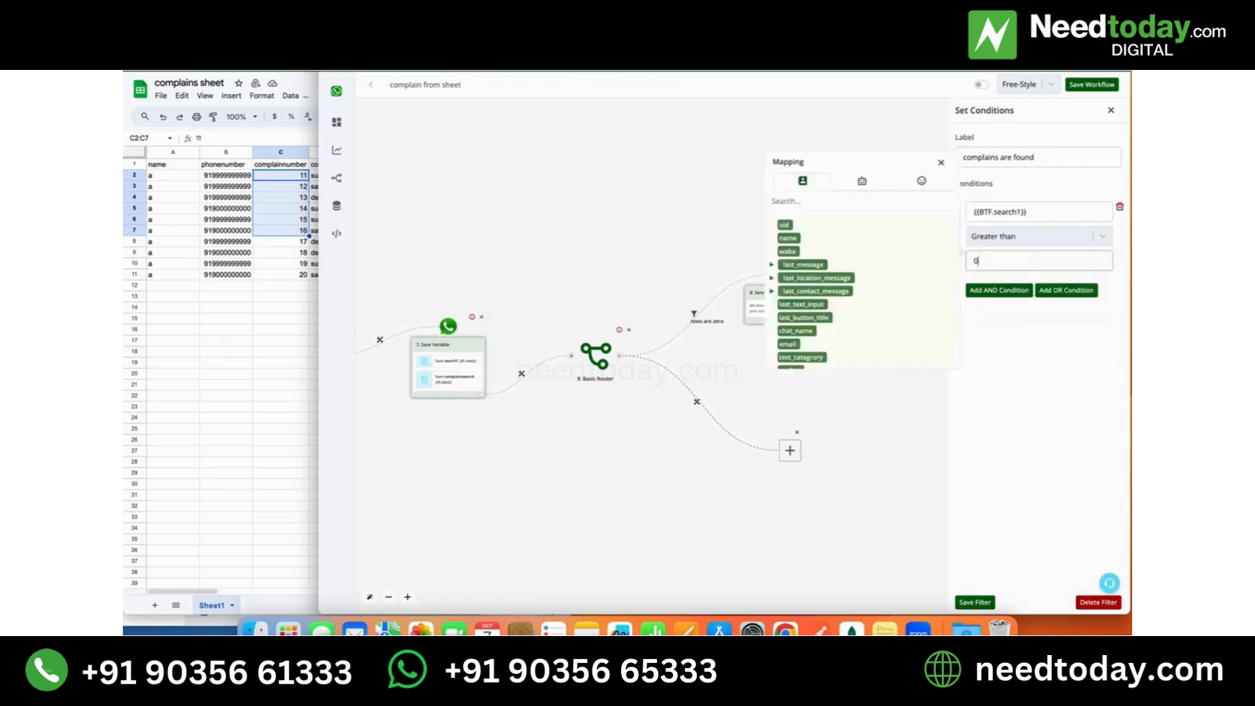
left_click(978, 604)
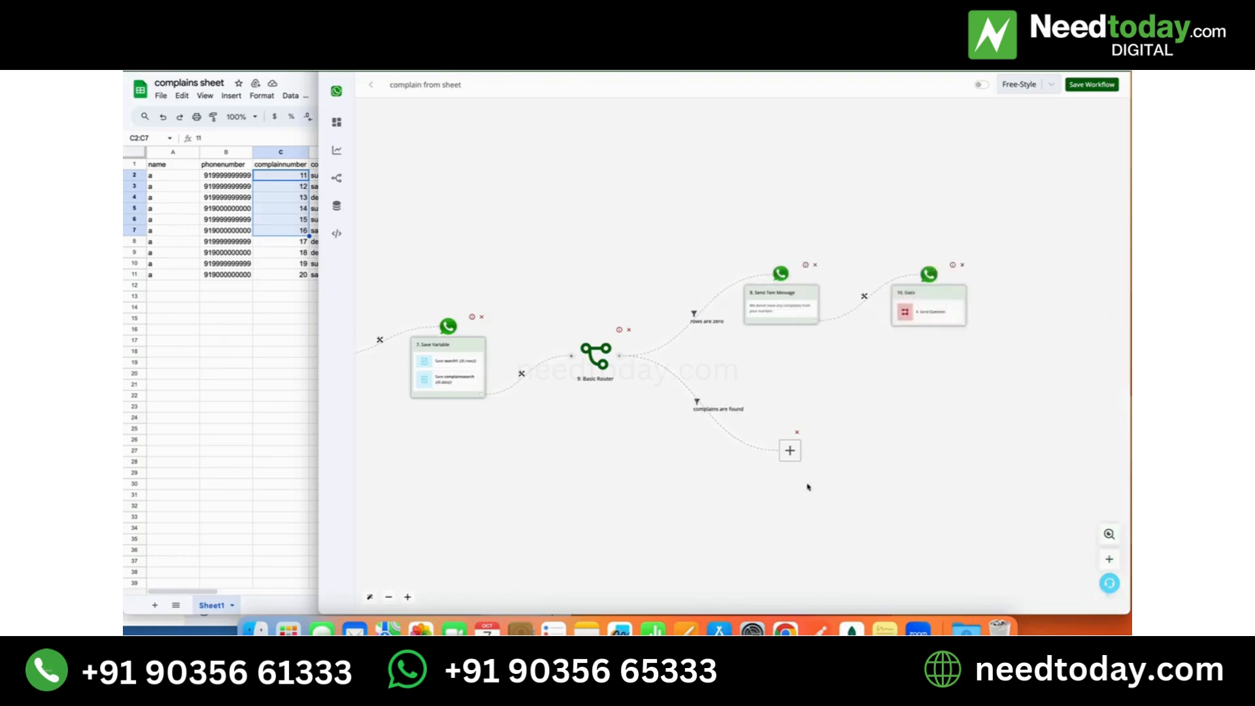
- Add an Ask Question action with an Interactive Message at the end of the "complains are found" branch
left_click(790, 451)
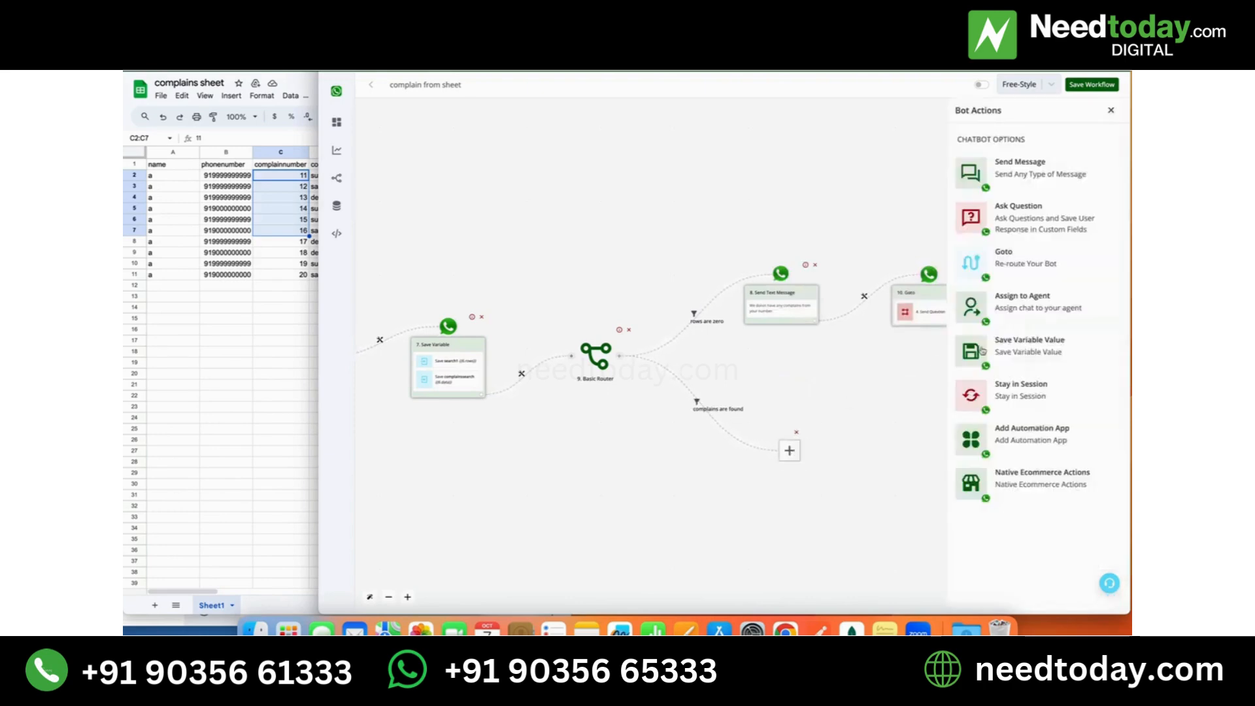
left_click(1027, 225)
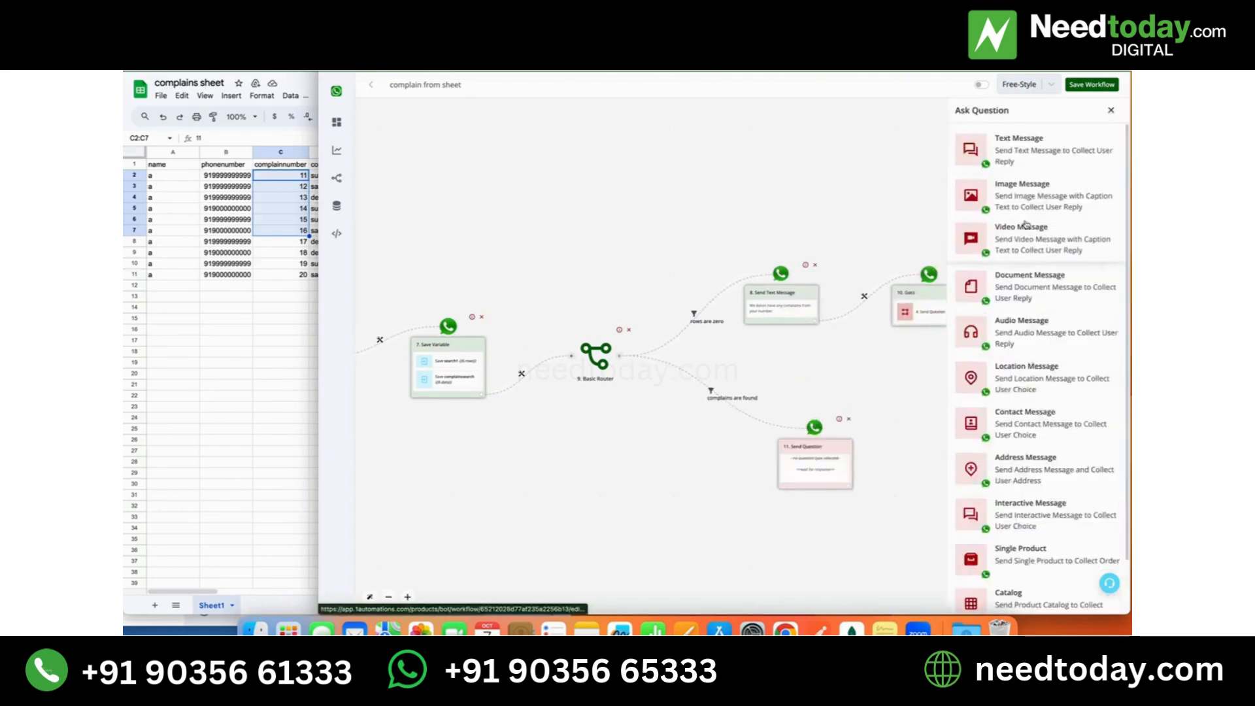
scroll(1030, 252, "down", 2)
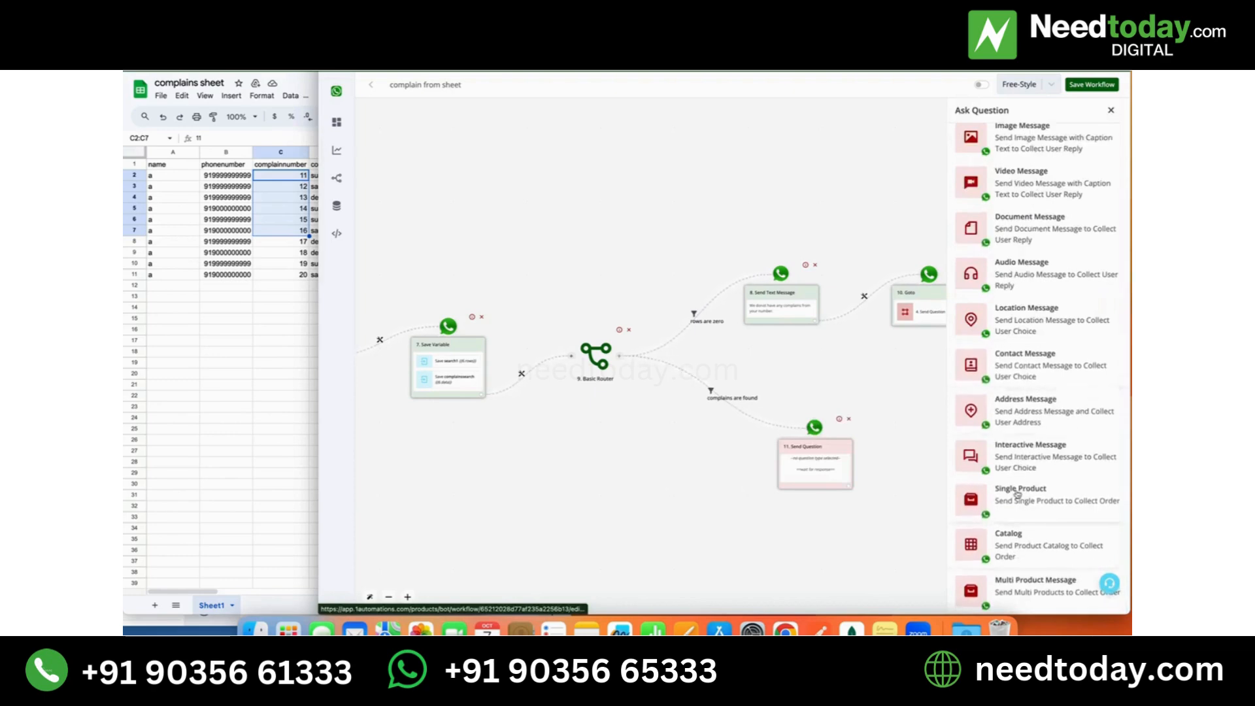
left_click(1016, 457)
- Write the question's body text "Kindly select a complain number to know it's status"
left_click(1018, 231)
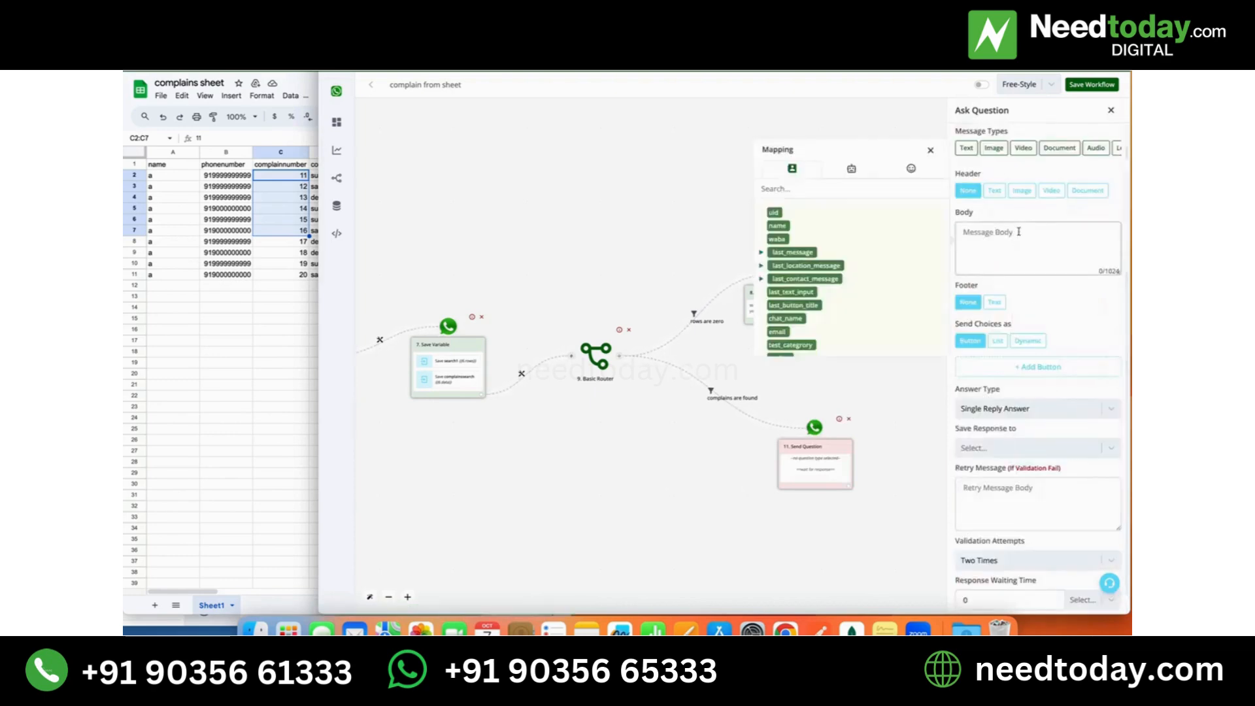
type("Kindly seek")
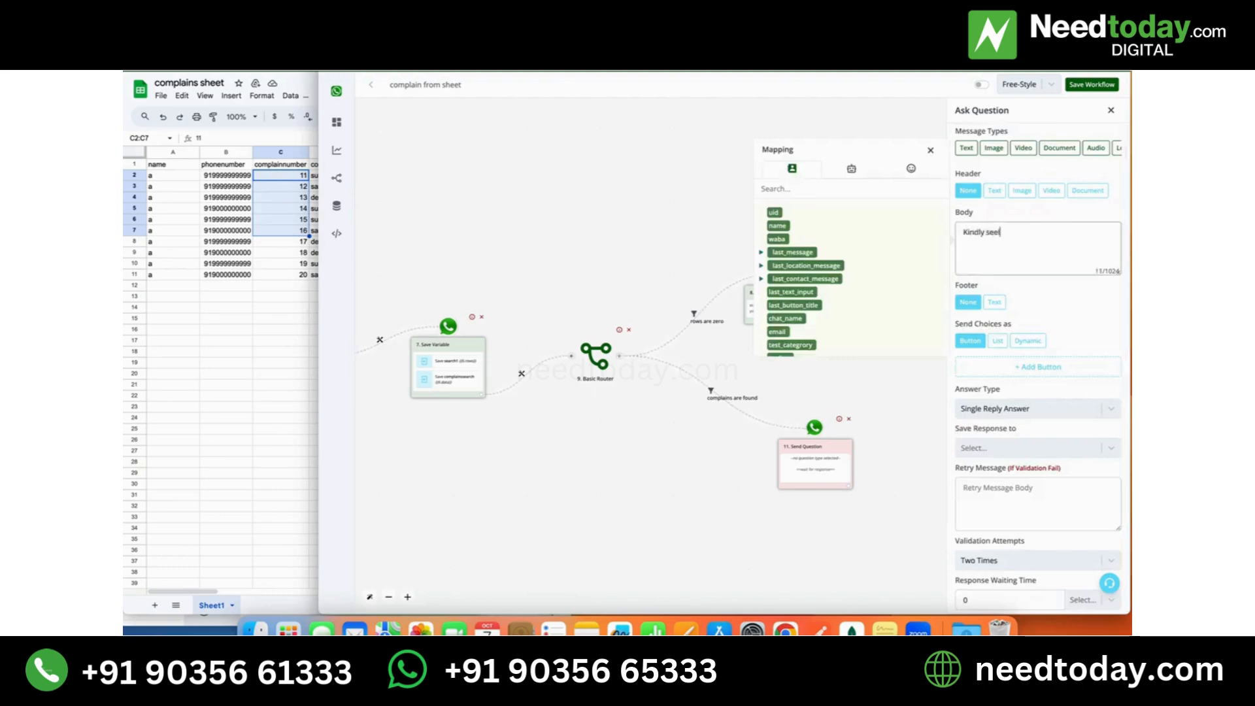
key("BackSpace")
type("lect a complain number to know it's")
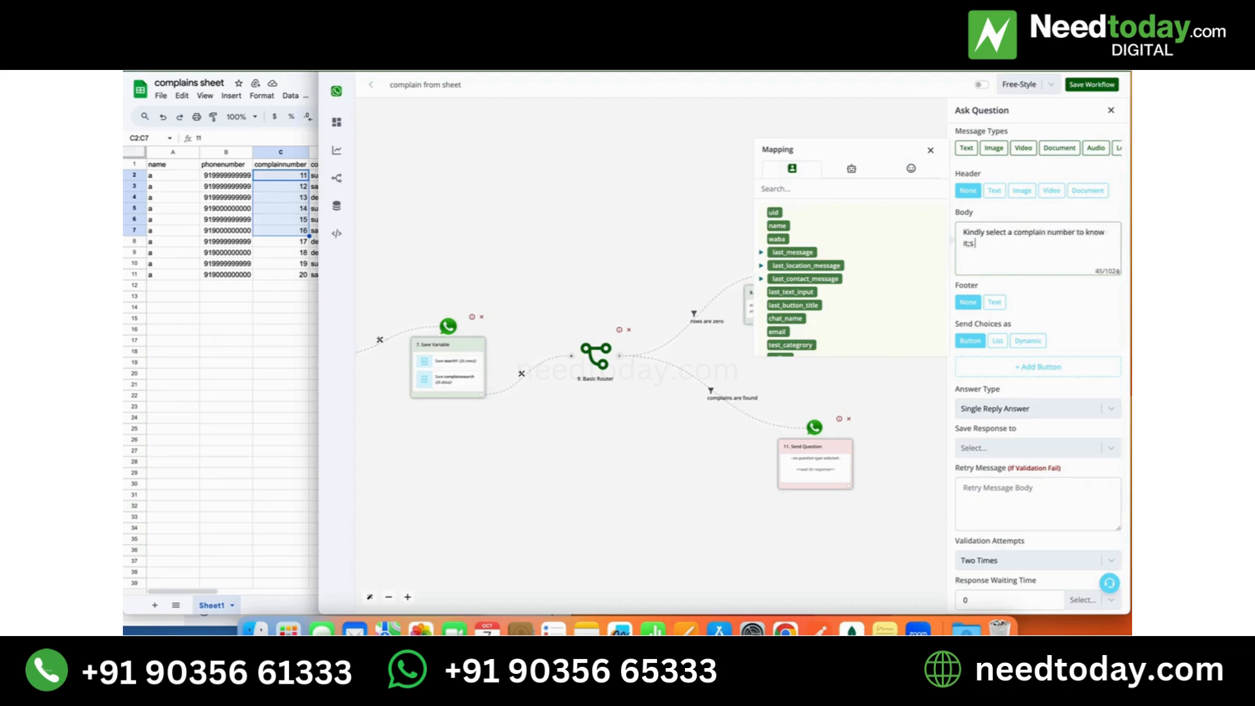
type("s status")
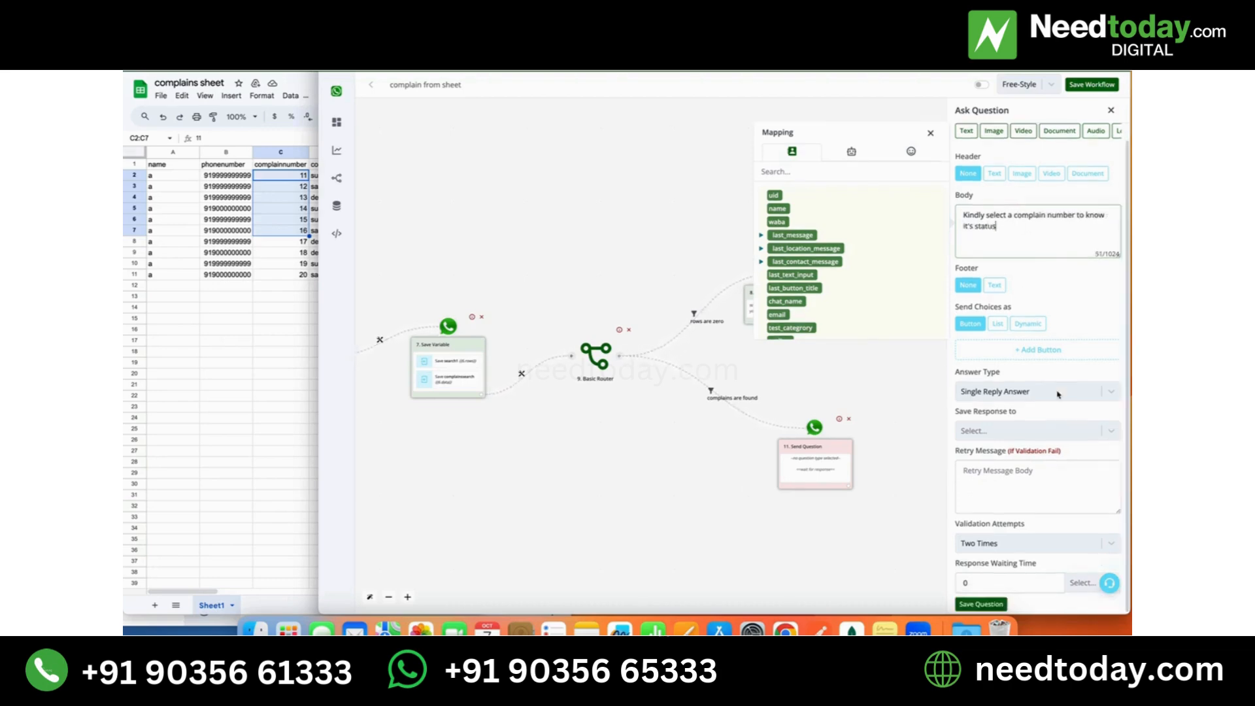
- Send the question's choices as Dynamic, with delivery type list and complainssearch as the source field
scroll(1057, 393, "down", 1)
left_click(986, 311)
triple_click(985, 312)
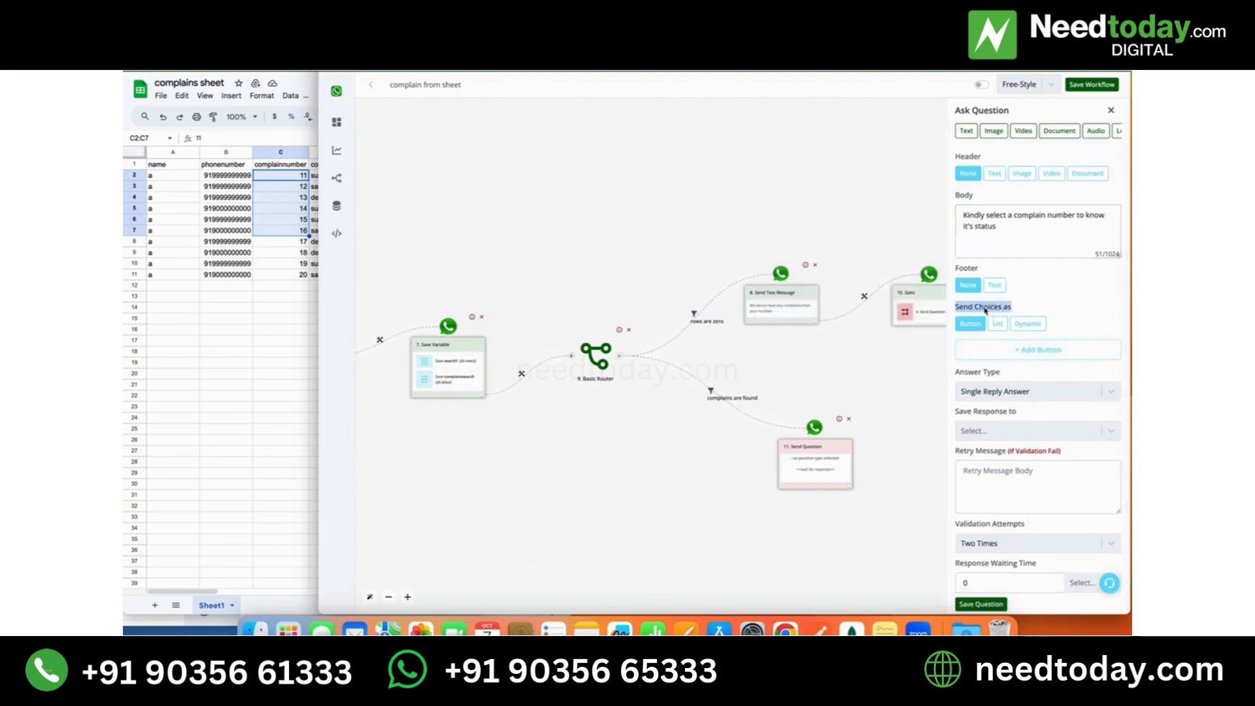
left_click(1039, 326)
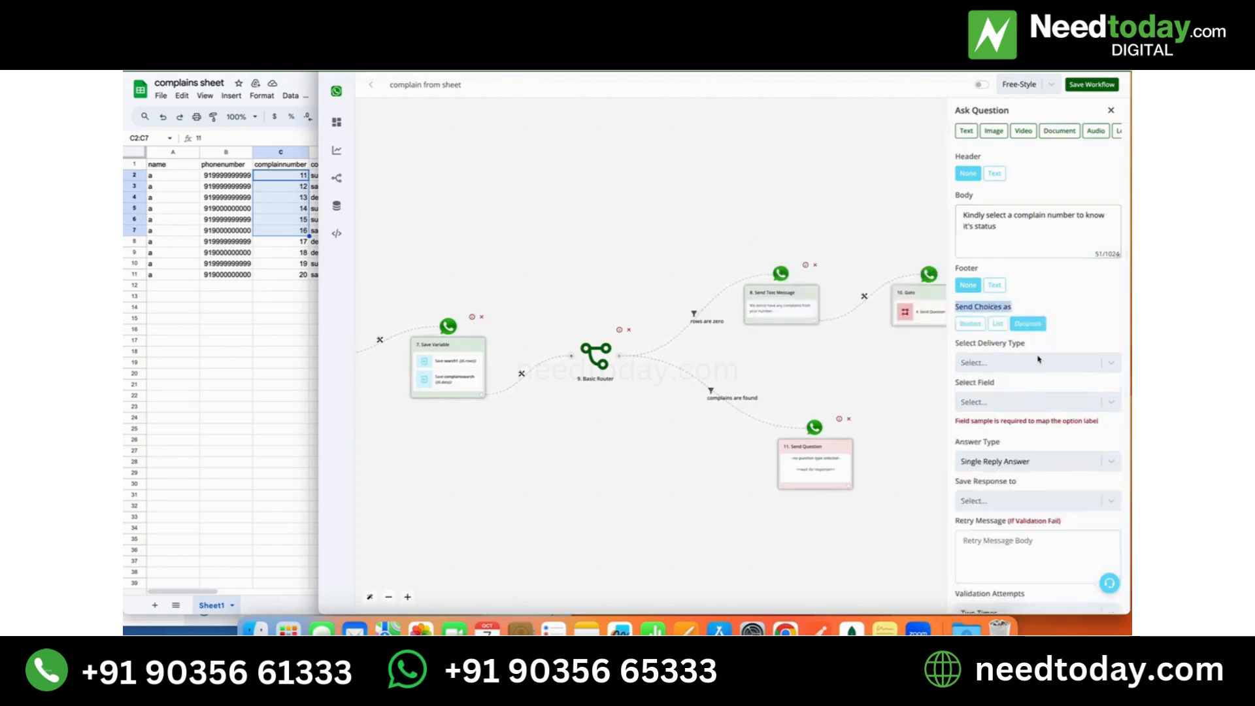
left_click(1039, 359)
left_click(992, 413)
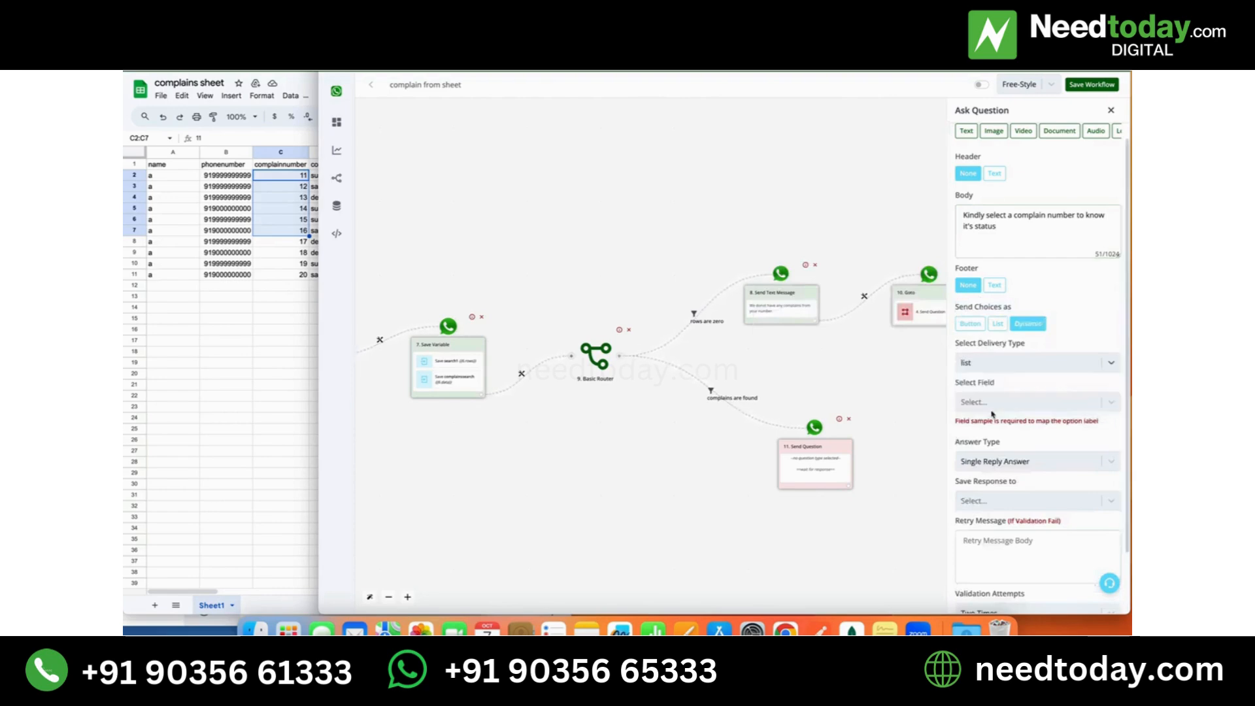
left_click(996, 402)
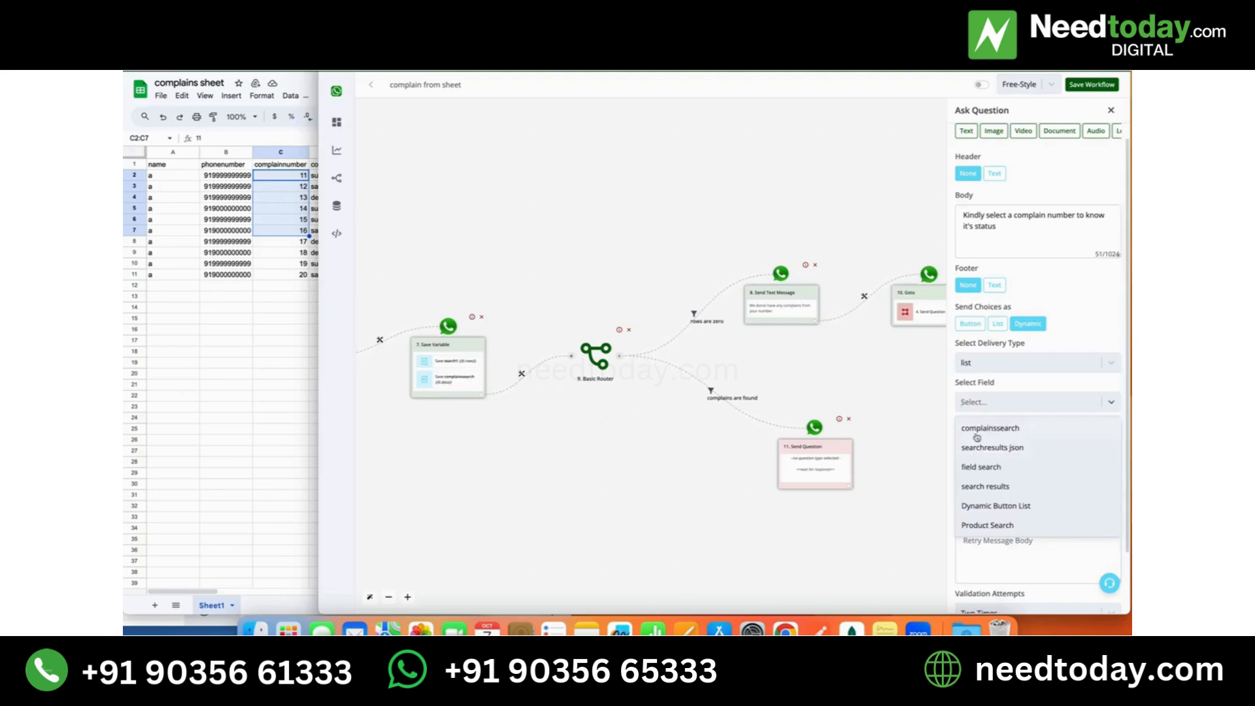
left_click(983, 432)
- Map the option title and value to {{item.complainnumber}} and the description to {{item.complaincategory}}, and save the question
scroll(1001, 374, "down", 1)
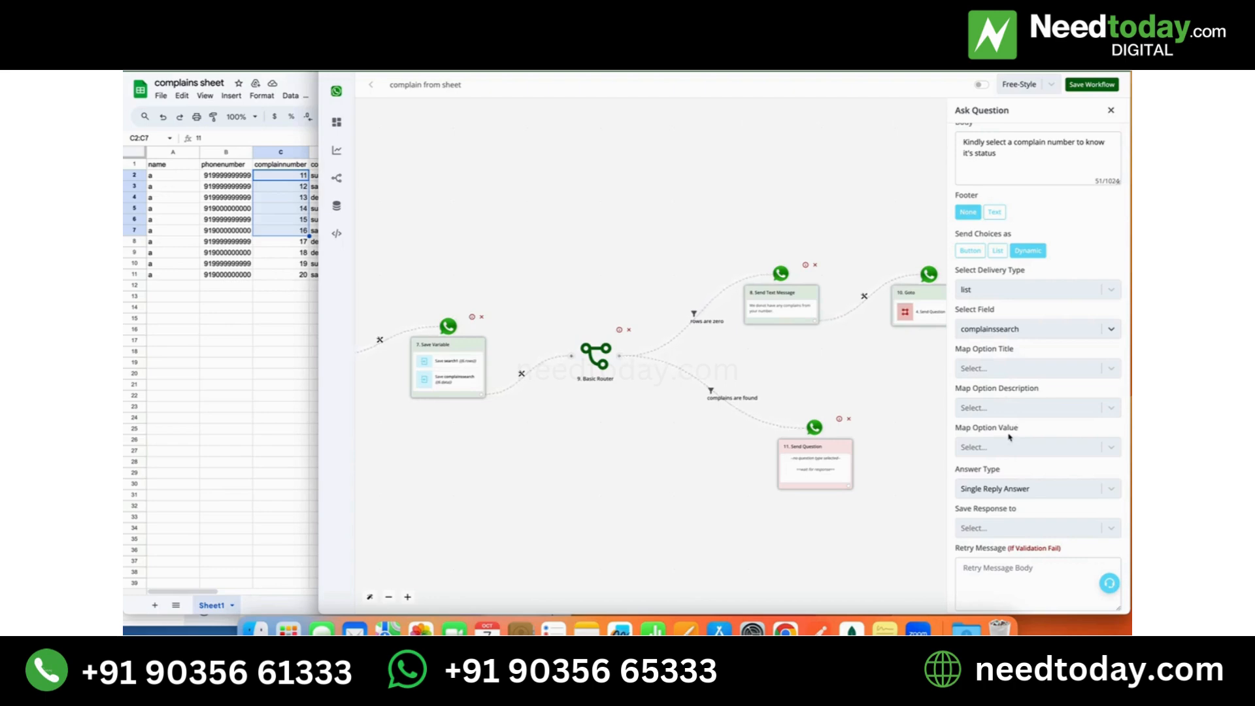
left_click(1010, 370)
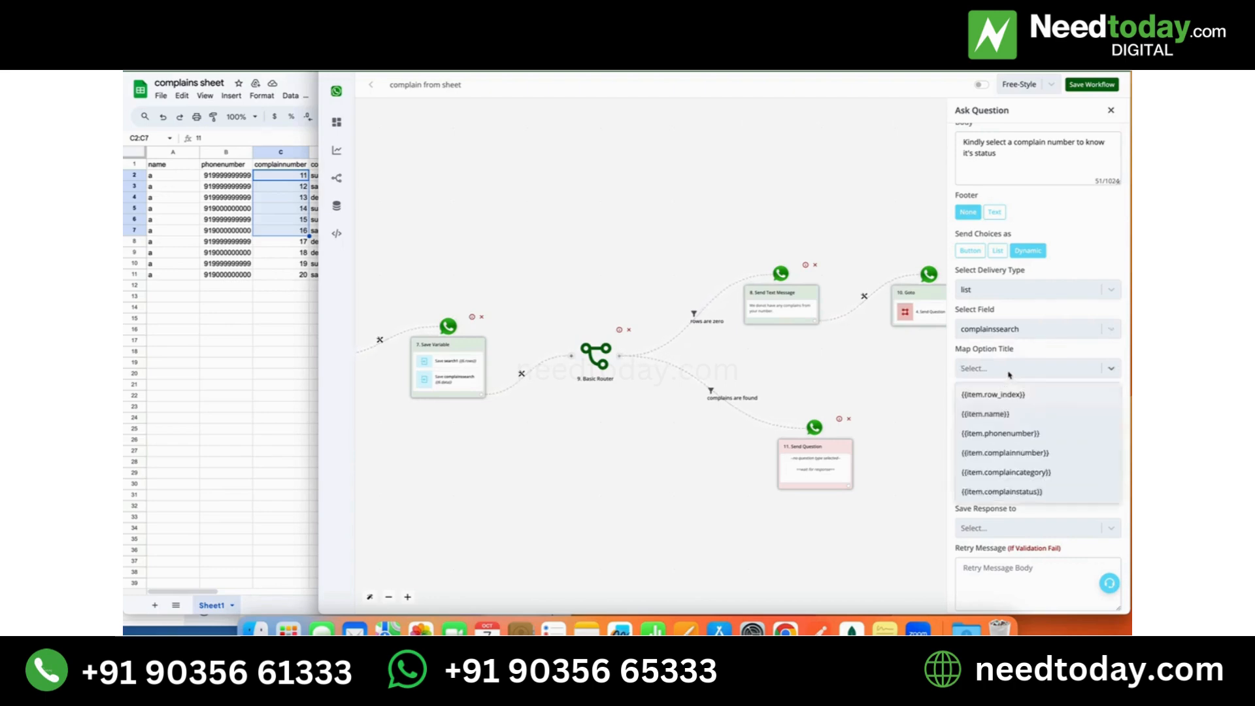
left_click(1019, 461)
left_click(1043, 396)
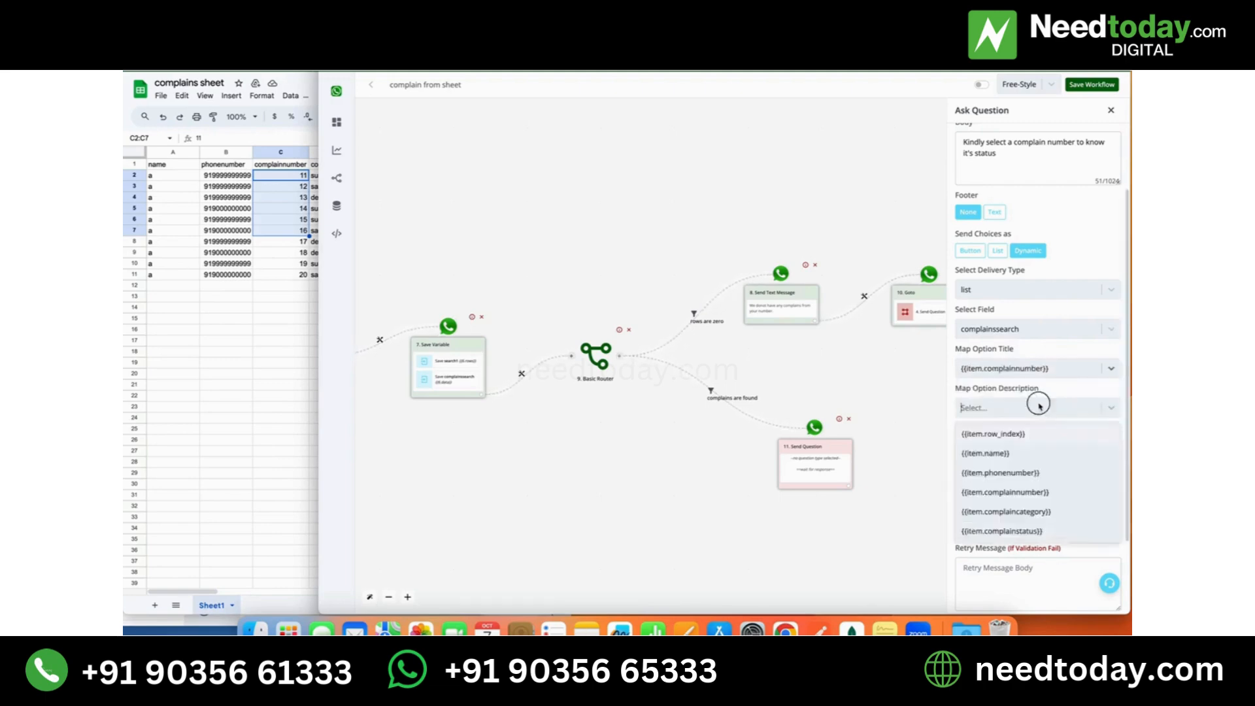
left_click(1035, 515)
left_click(1036, 452)
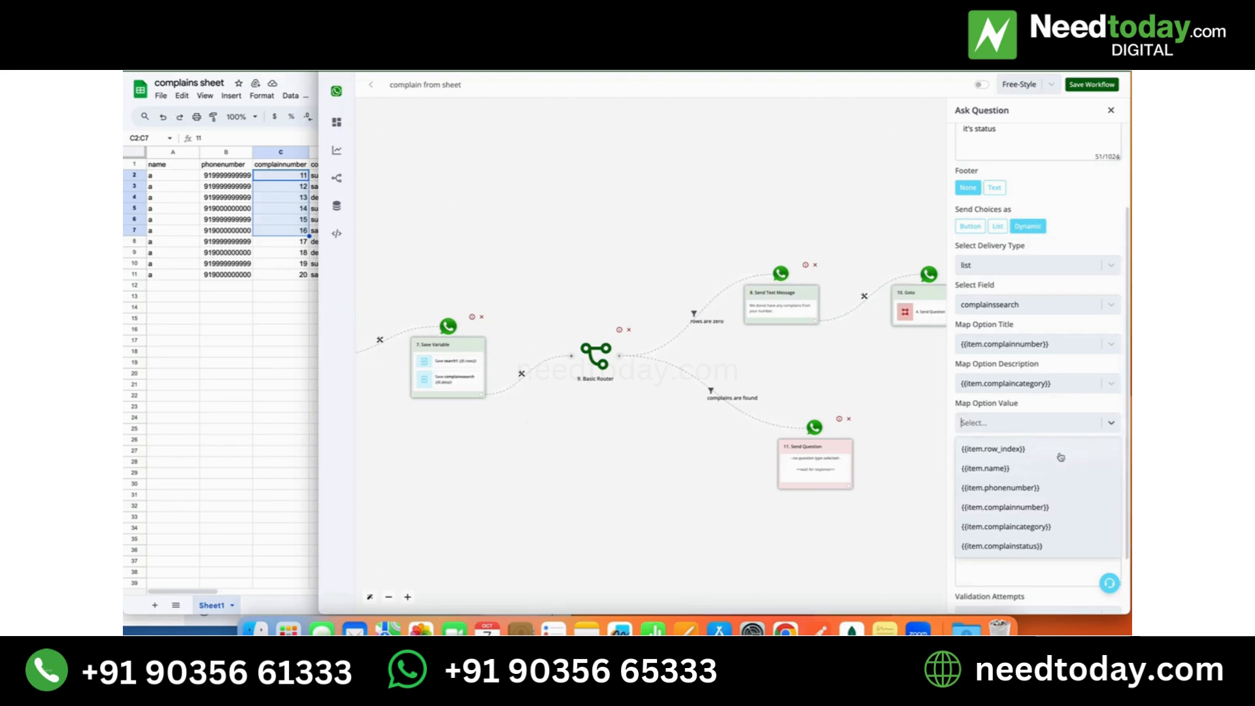
left_click(1051, 513)
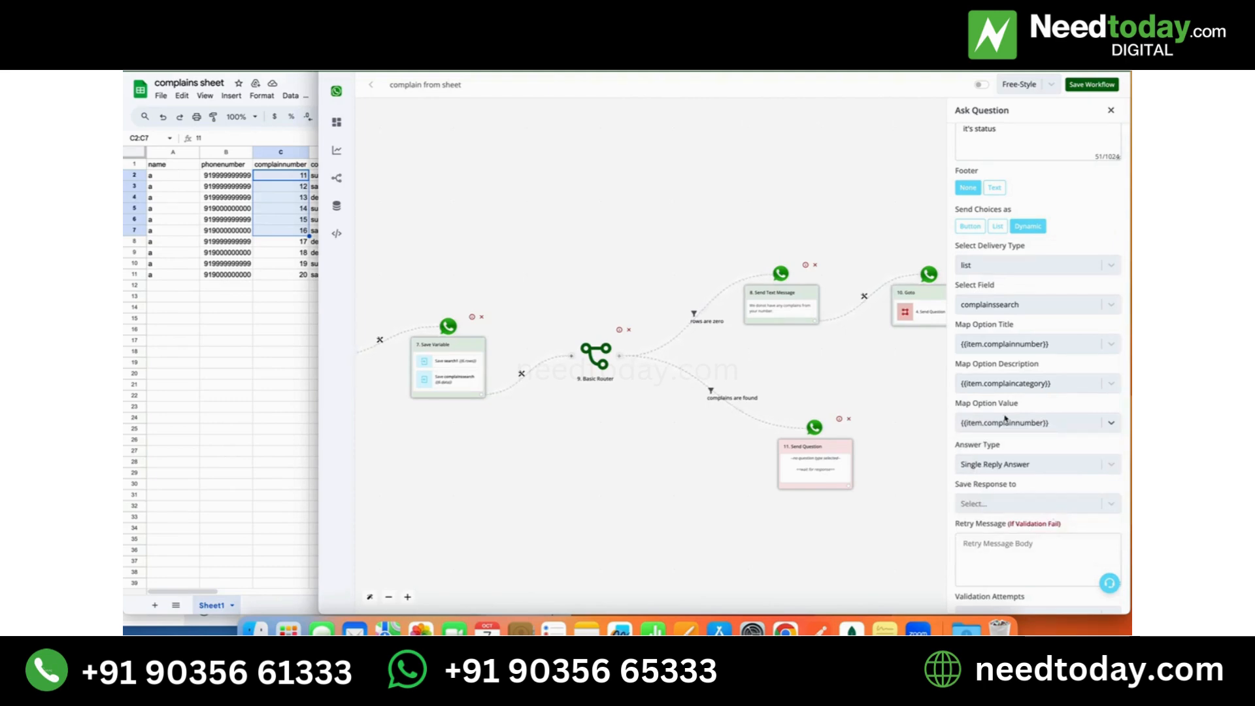
scroll(1006, 419, "down", 3)
left_click(1006, 607)
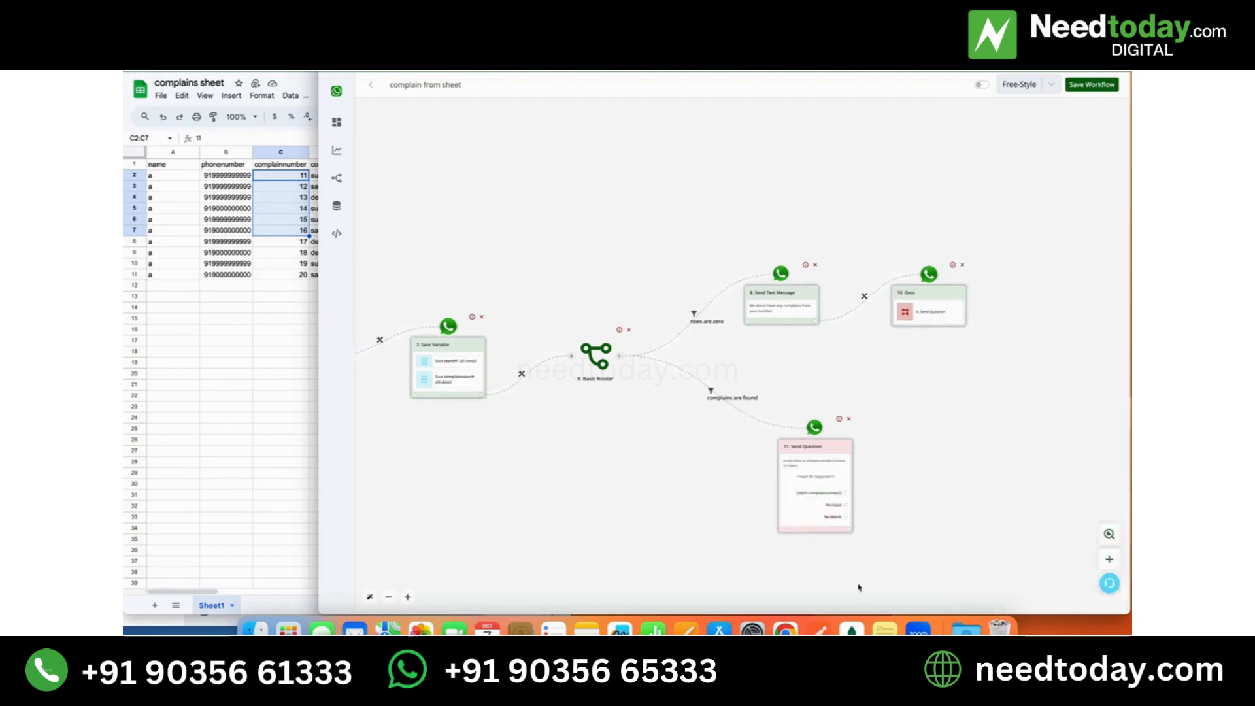
- Add a Google Sheet Lookup Spreadsheet Rows action after the complaint number question
left_click(849, 529)
left_click_drag(613, 495, 653, 442)
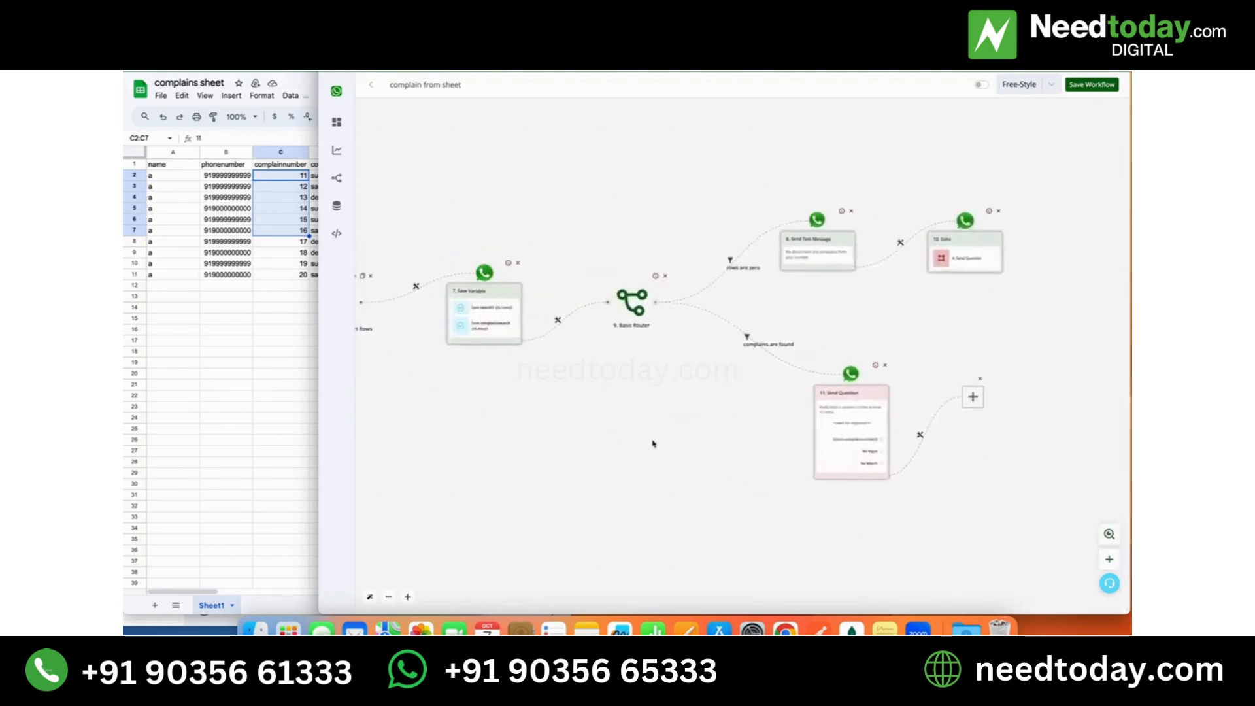
left_click(974, 397)
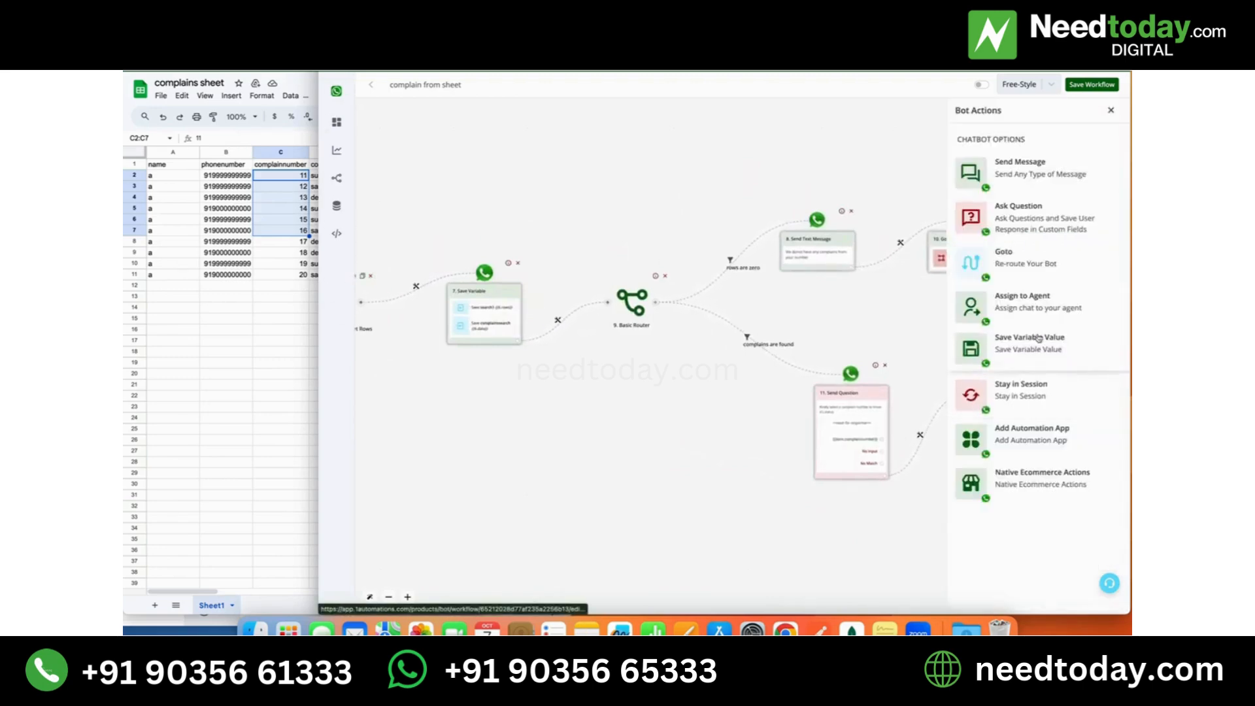
left_click(1056, 447)
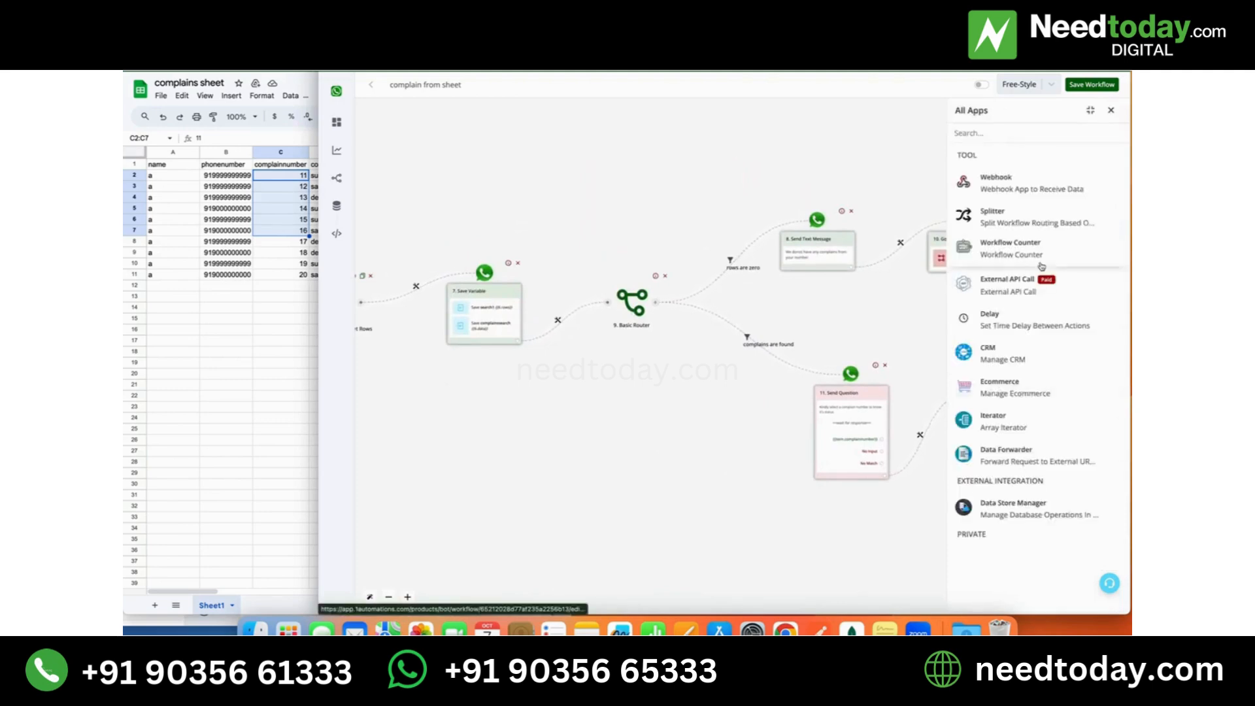
left_click(1035, 137)
type("sh")
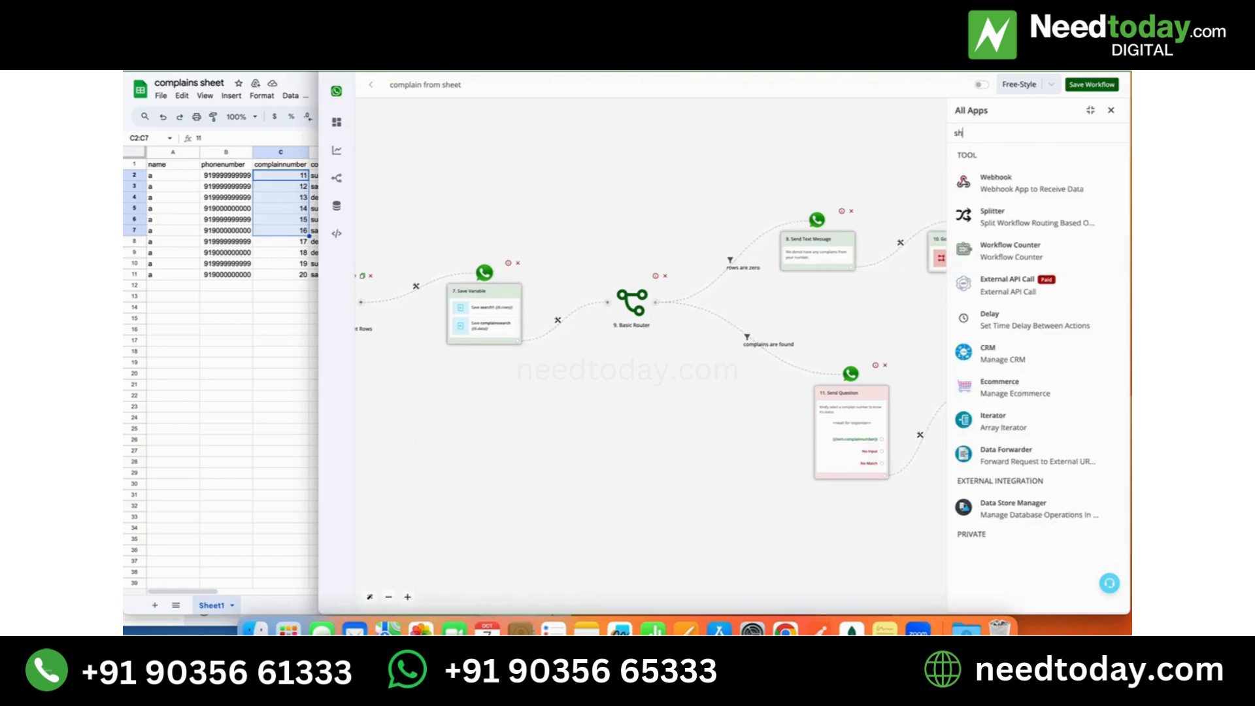
type("eet")
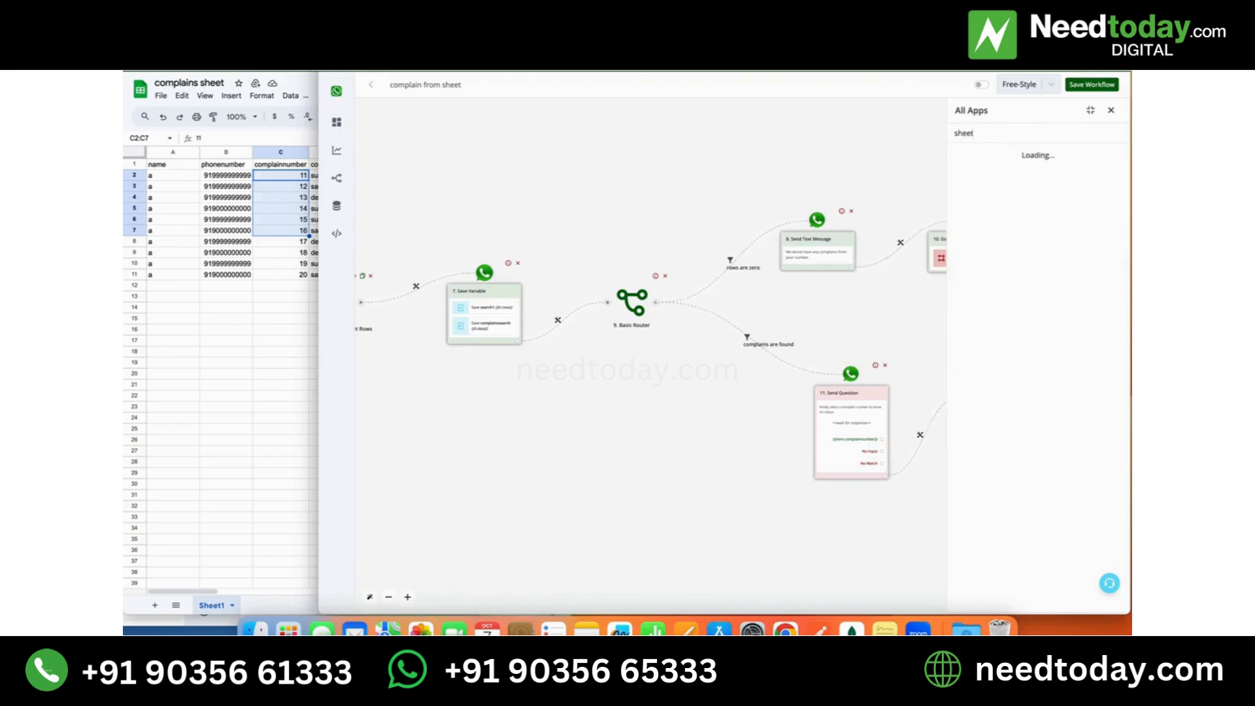
left_click(1028, 175)
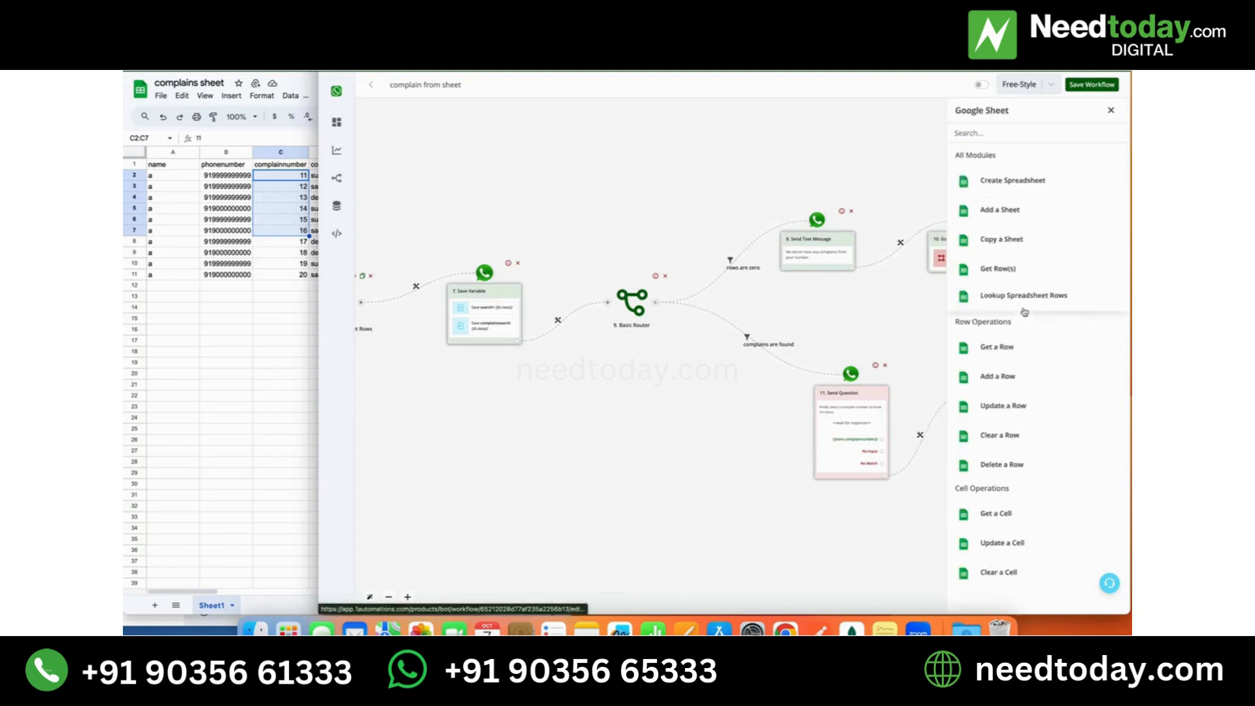
left_click(1025, 310)
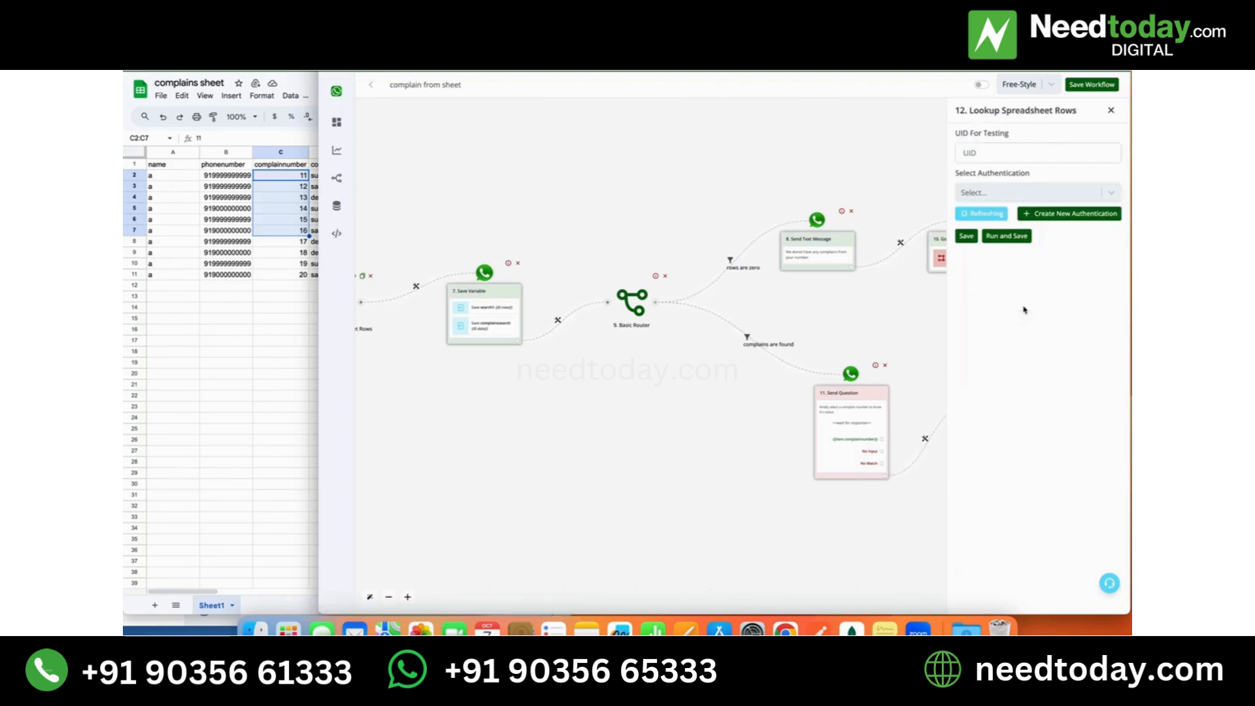
- Use the wainbox authentication for the Lookup Spreadsheet Rows action
left_click(1111, 192)
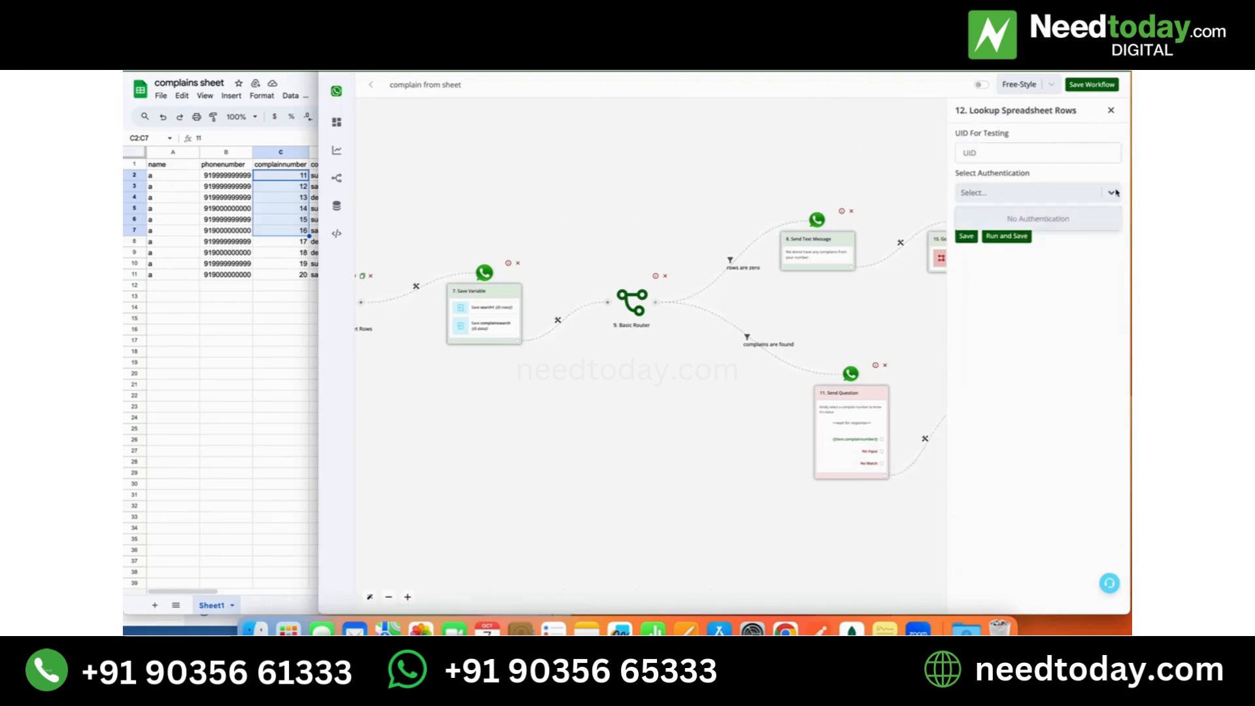
left_click(1112, 192)
left_click(1111, 192)
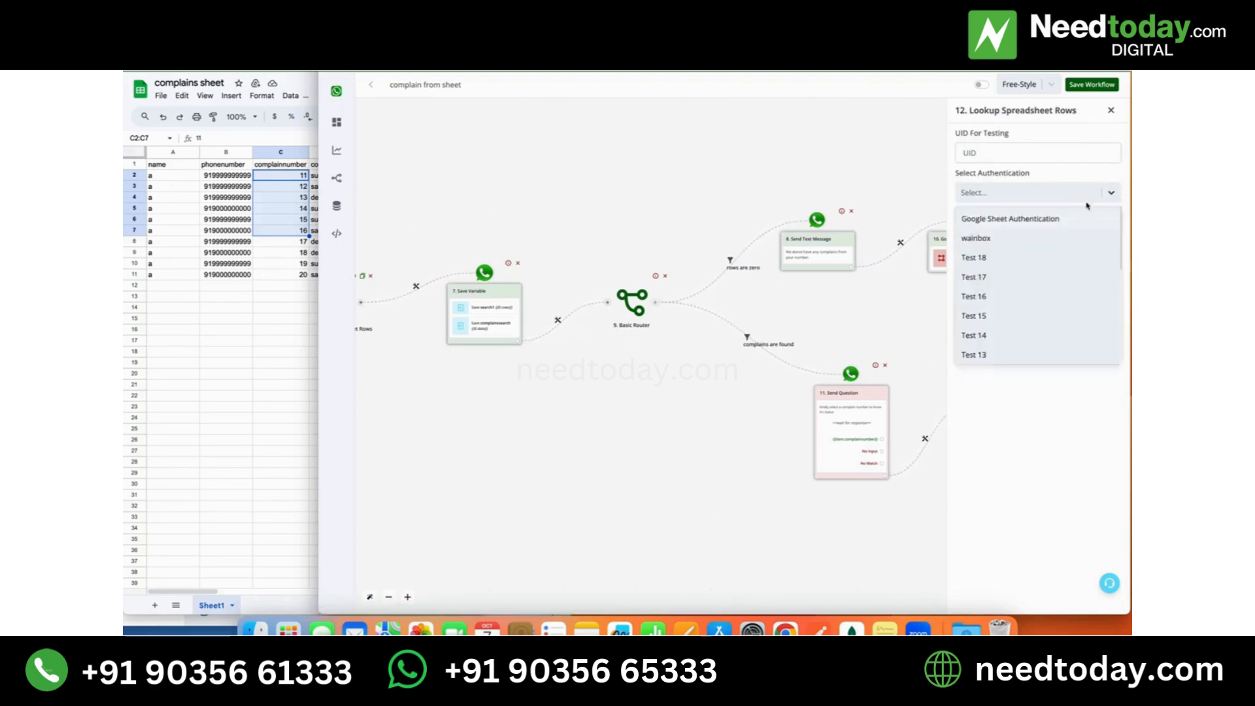
left_click(1038, 239)
- Choose complains sheet as the lookup's spreadsheet and Sheet1 as its sheet
left_click(1117, 251)
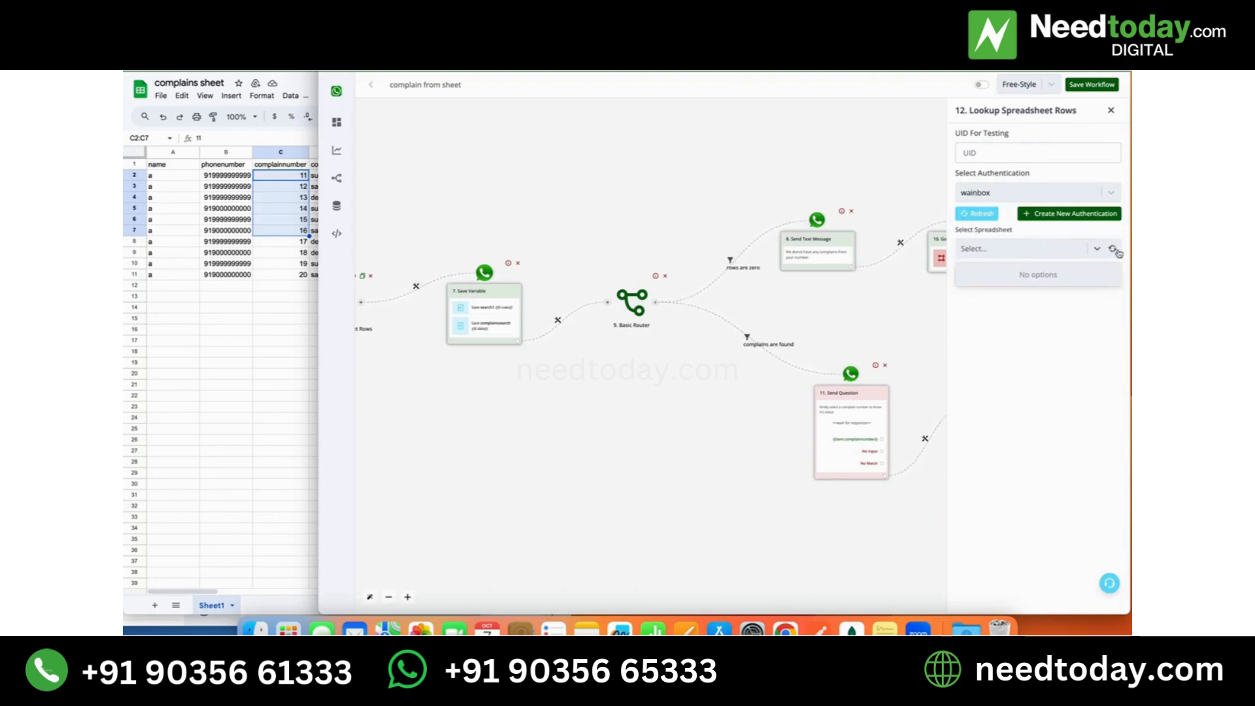
left_click(1114, 249)
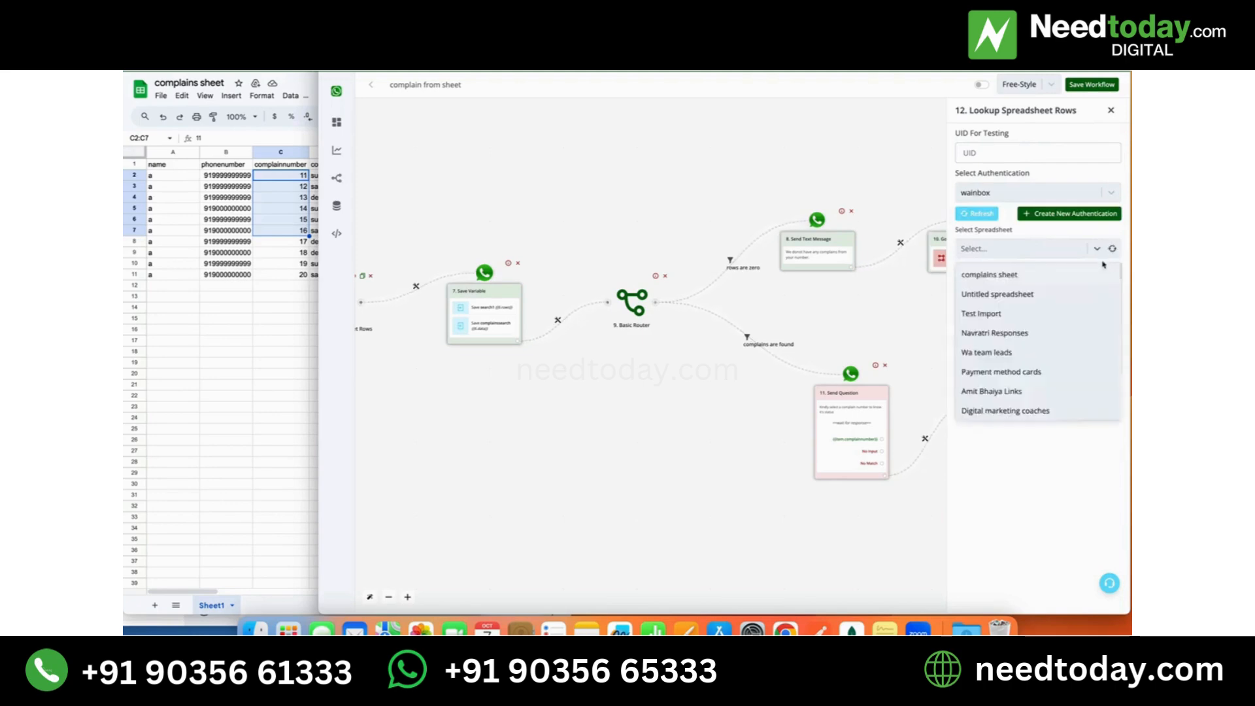
left_click(1051, 279)
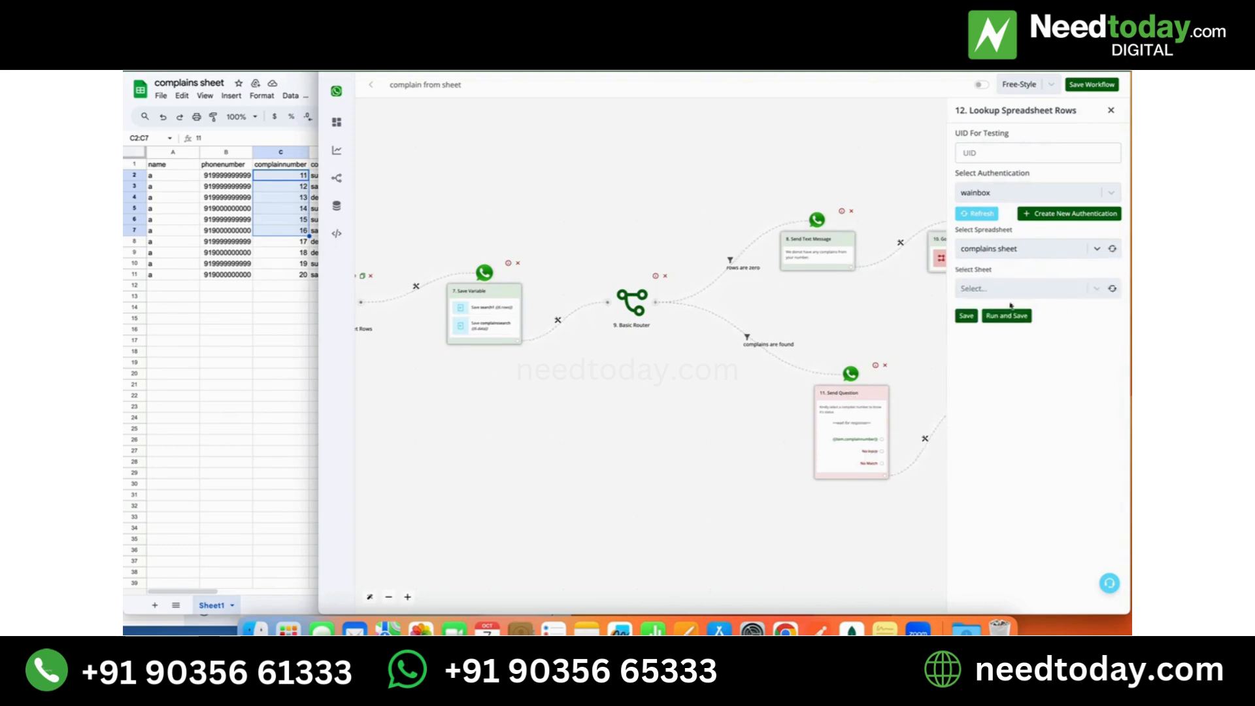
left_click(1112, 291)
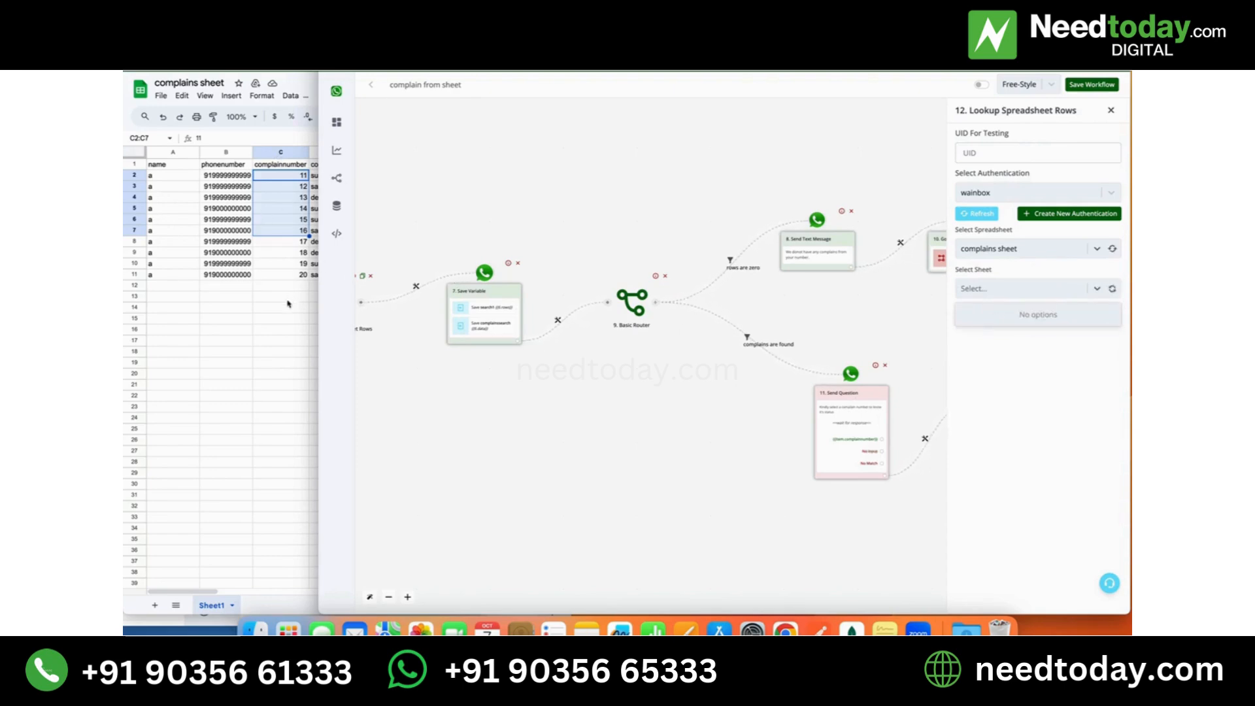
left_click(299, 328)
left_click_drag(313, 341, 264, 343)
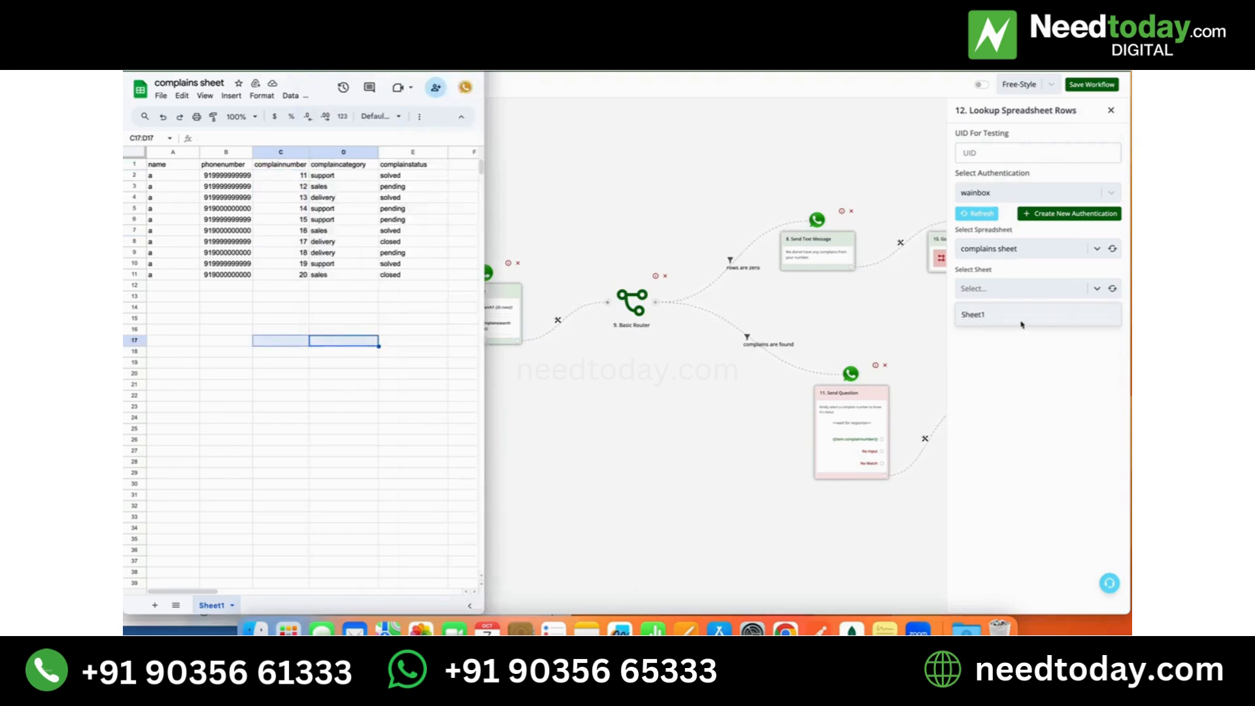
left_click(1022, 325)
left_click(1019, 317)
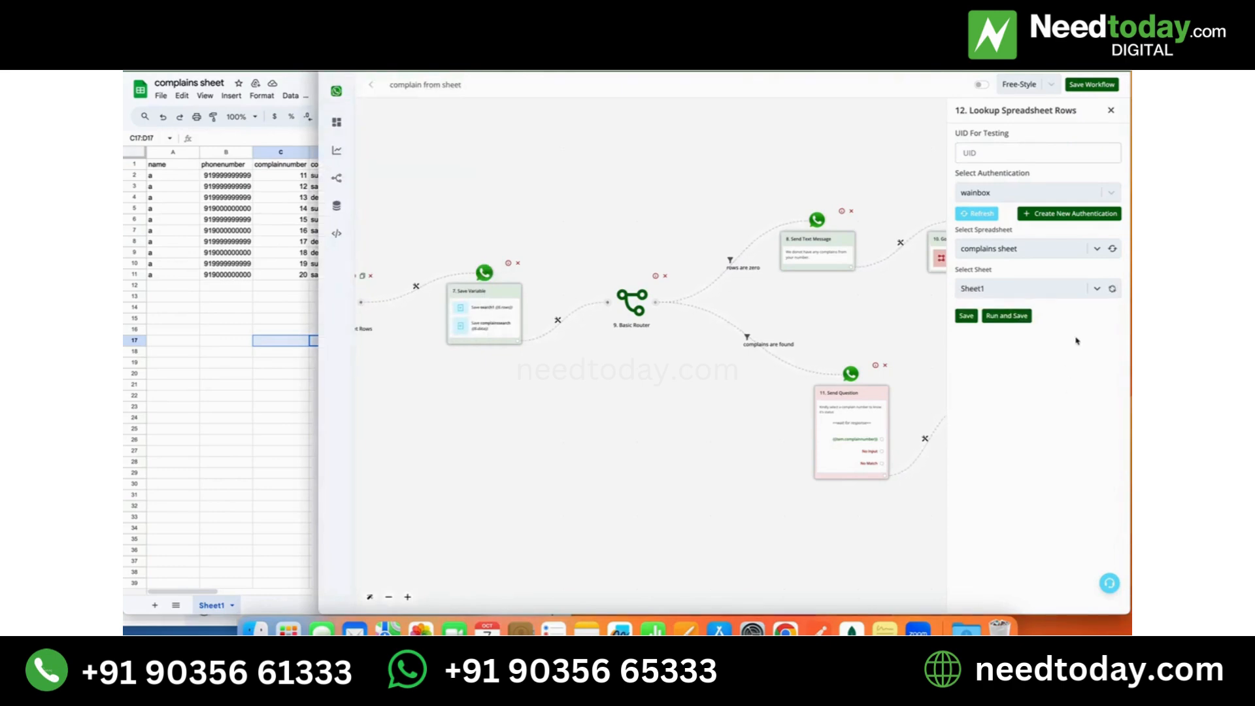
- Look up column C with the condition Equal to (Number) and the search value {{last_button_title}}
left_click(1074, 331)
type("C")
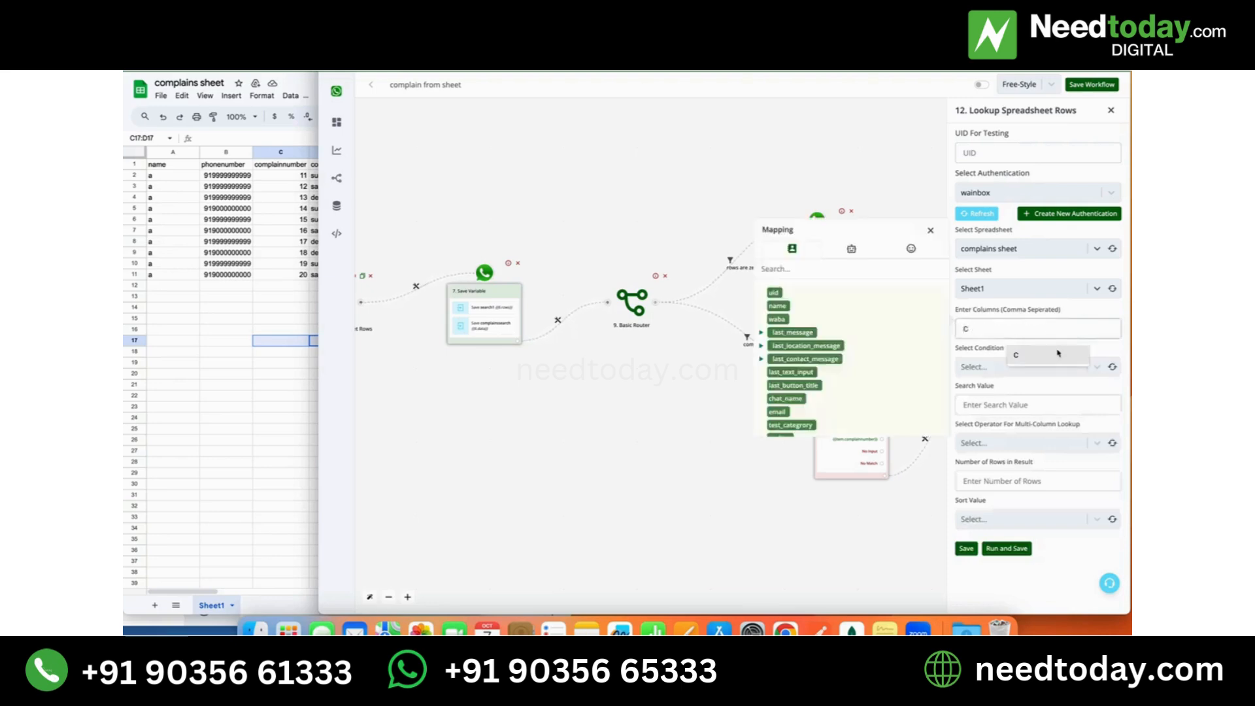
left_click(1054, 355)
left_click(1040, 367)
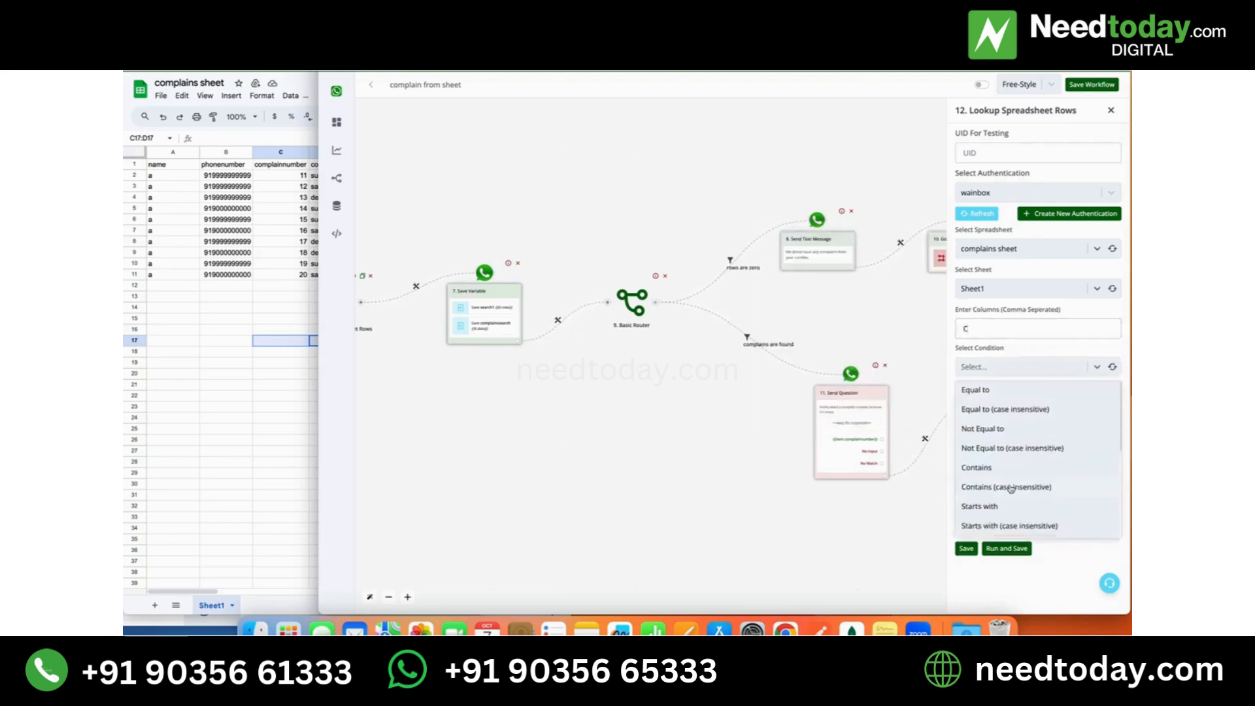
scroll(1010, 487, "down", 3)
scroll(1007, 502, "down", 1)
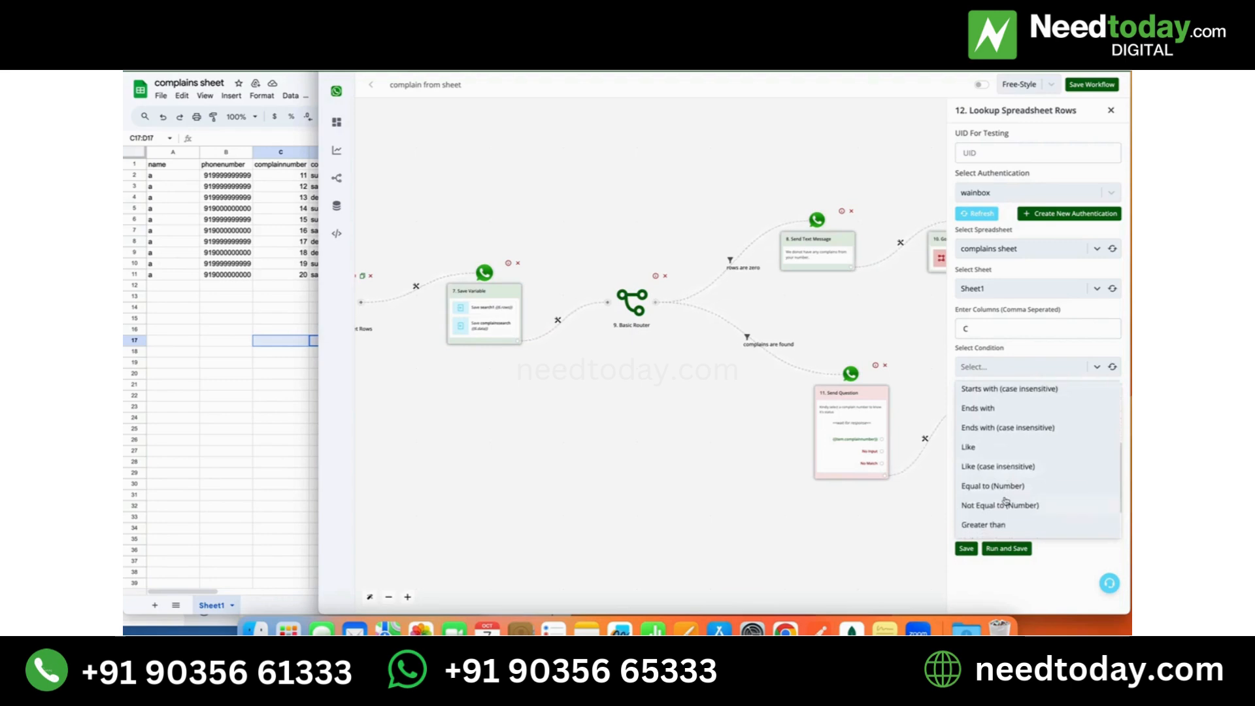
left_click(1000, 487)
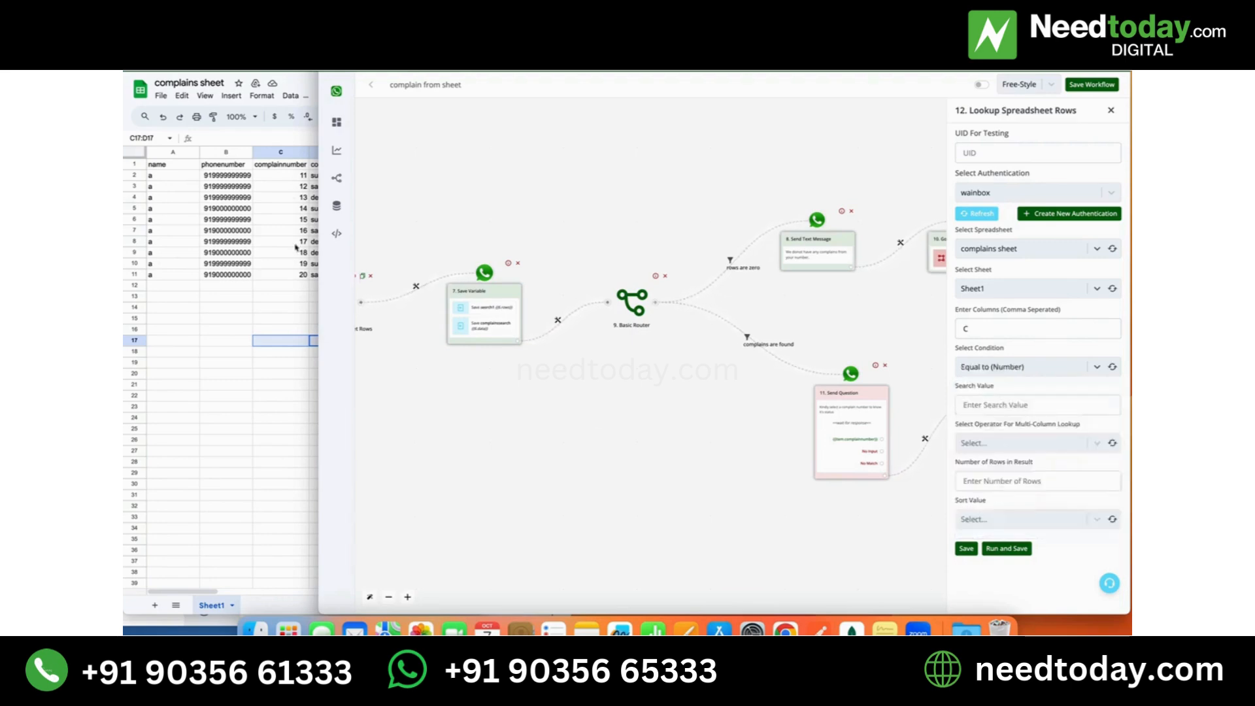
left_click(1027, 405)
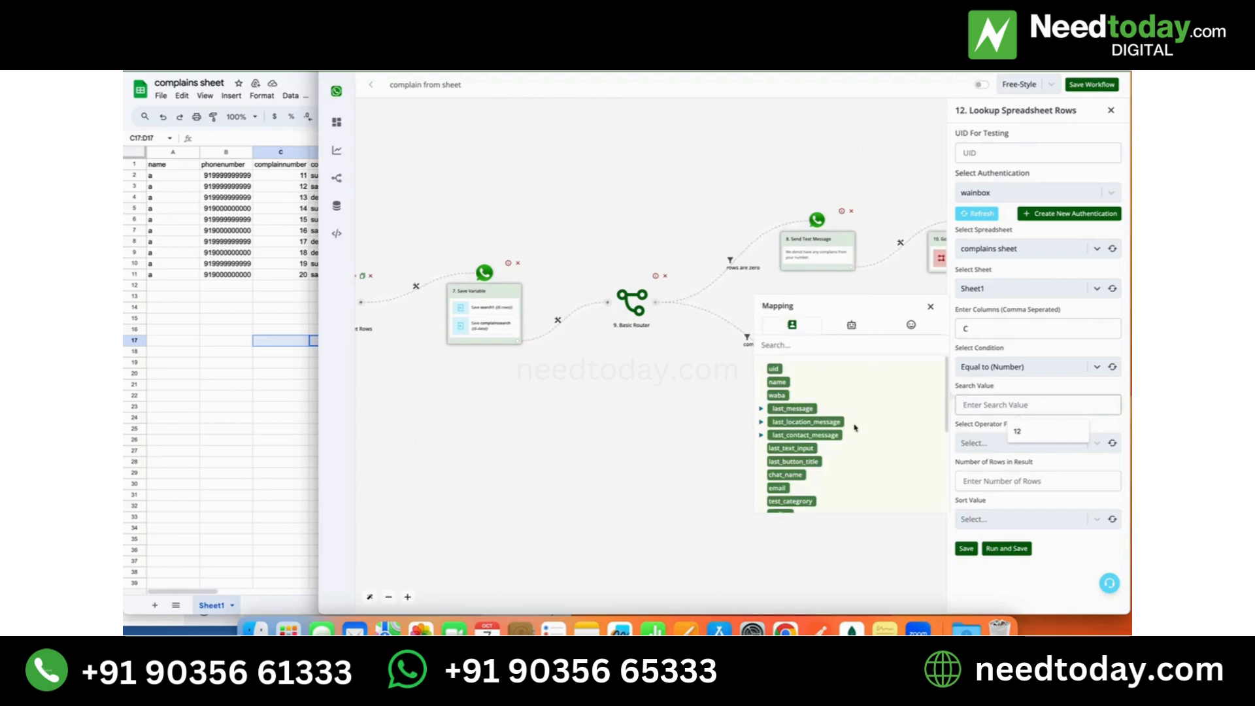
left_click(797, 461)
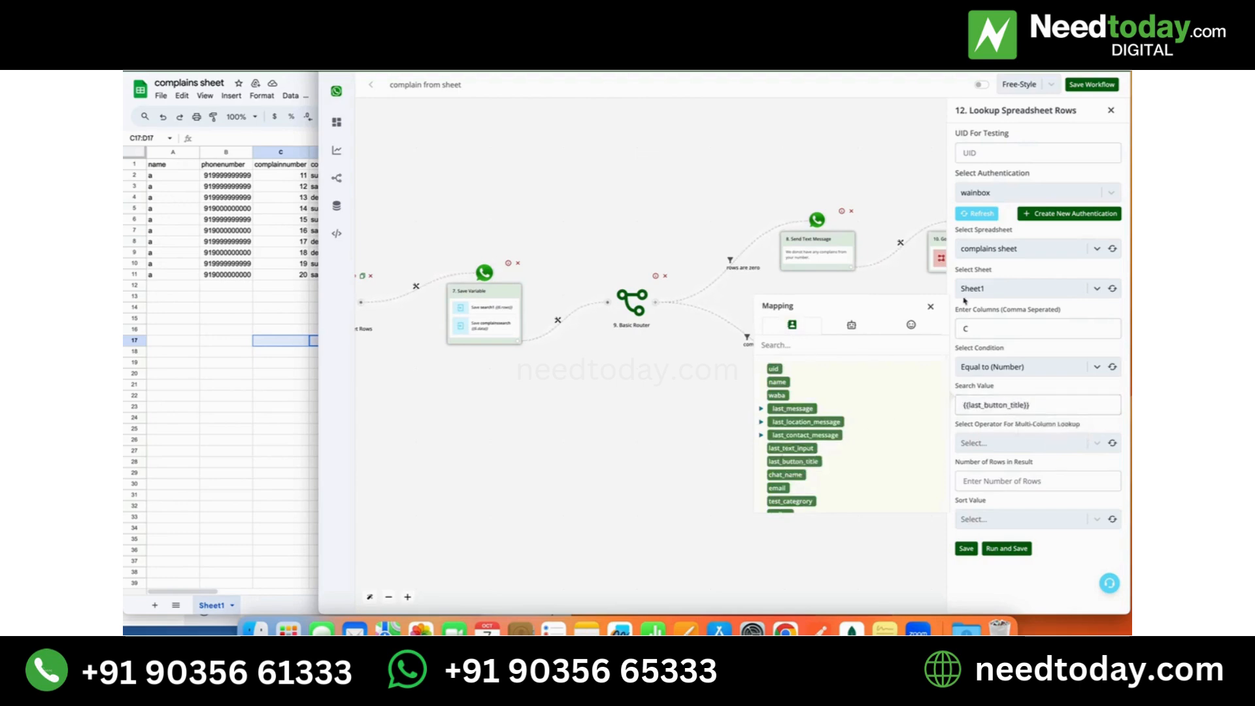
left_click(931, 307)
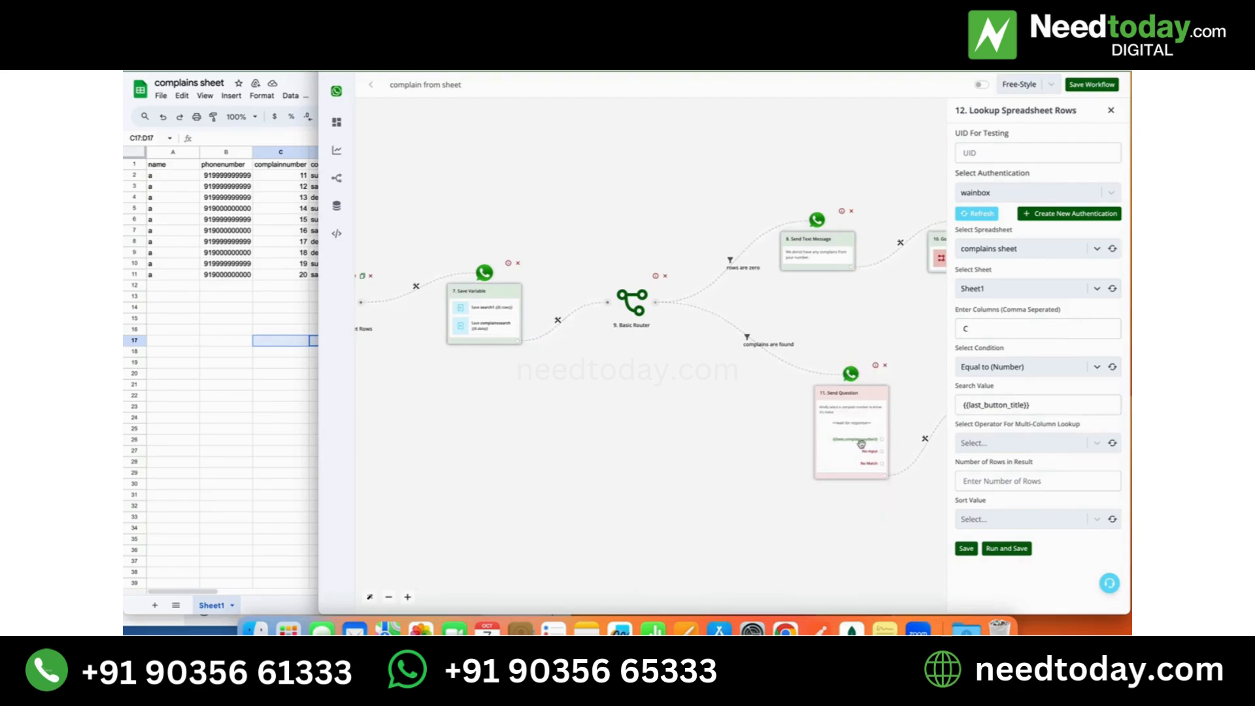
- Set the lookup's multi-column operator to AND, the number of result rows to 1 and the sort value to Bottom
left_click(1022, 444)
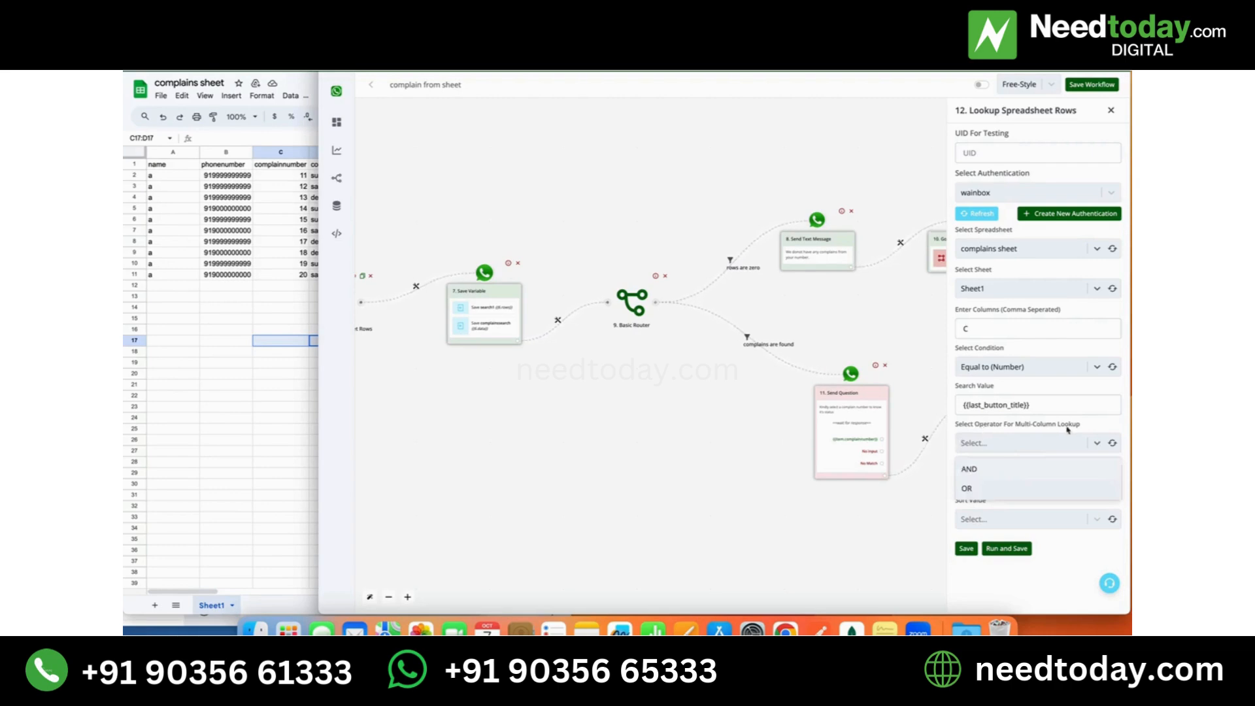
left_click(984, 469)
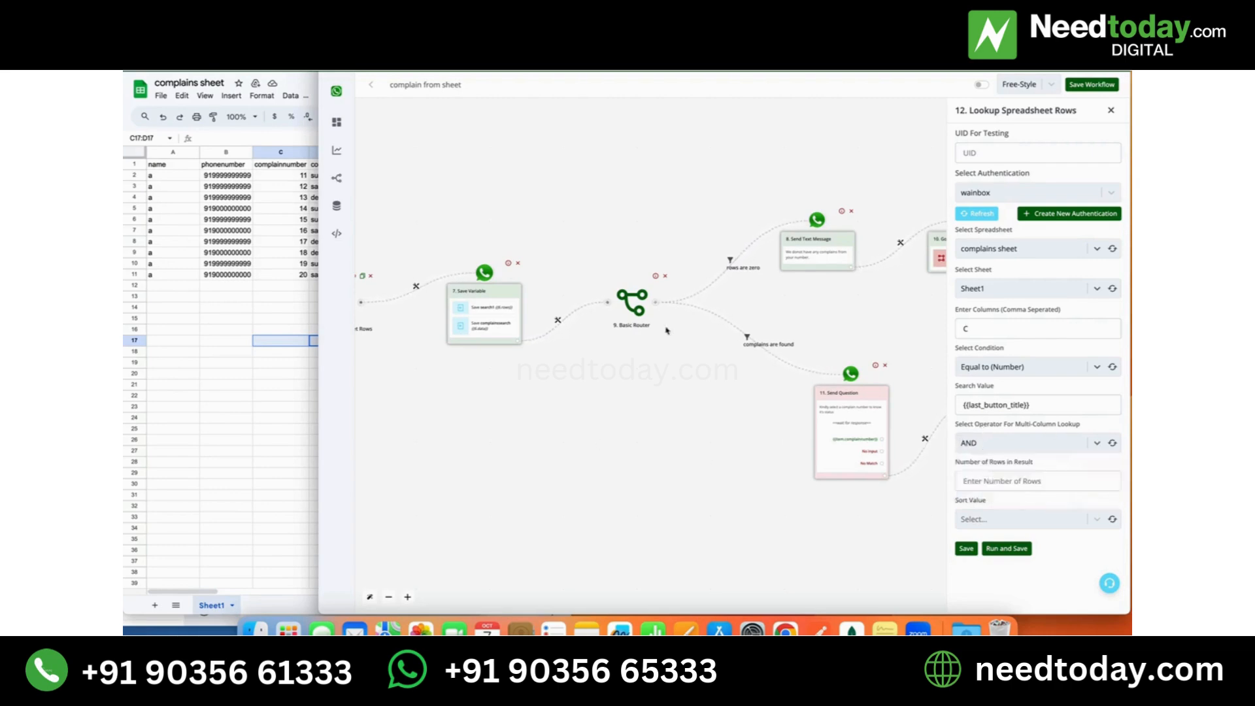
left_click(1079, 482)
type("1")
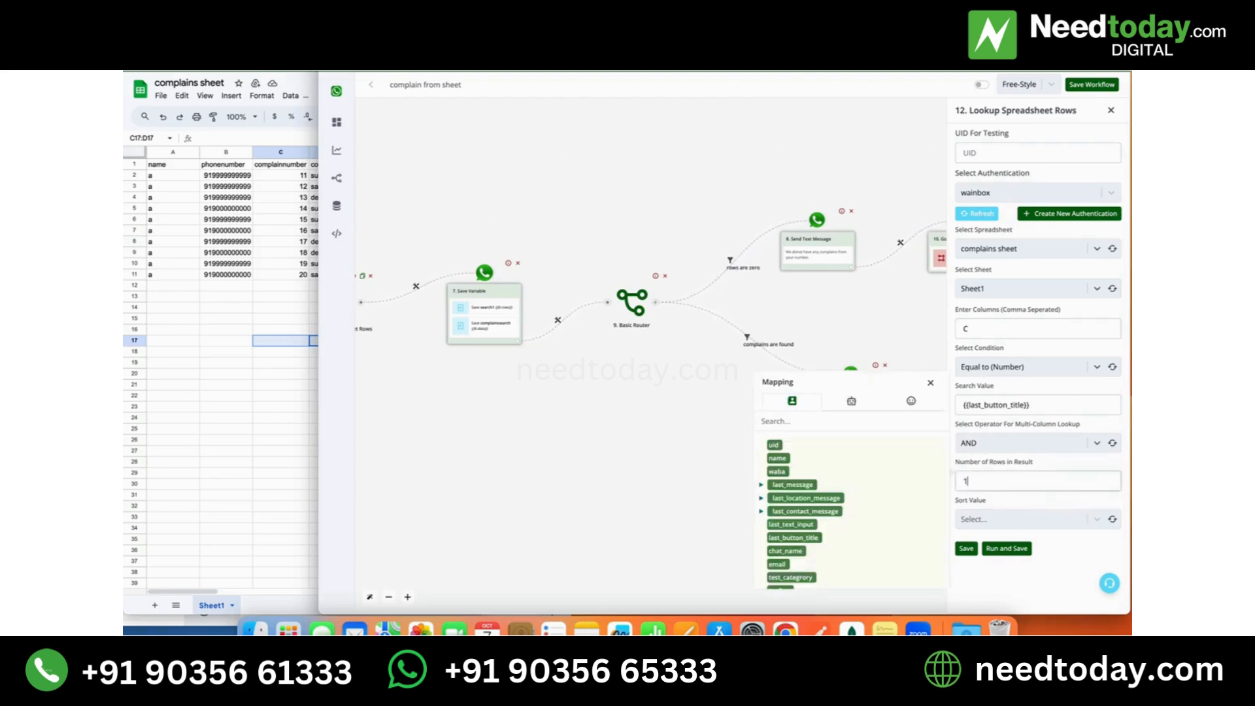
left_click(1065, 517)
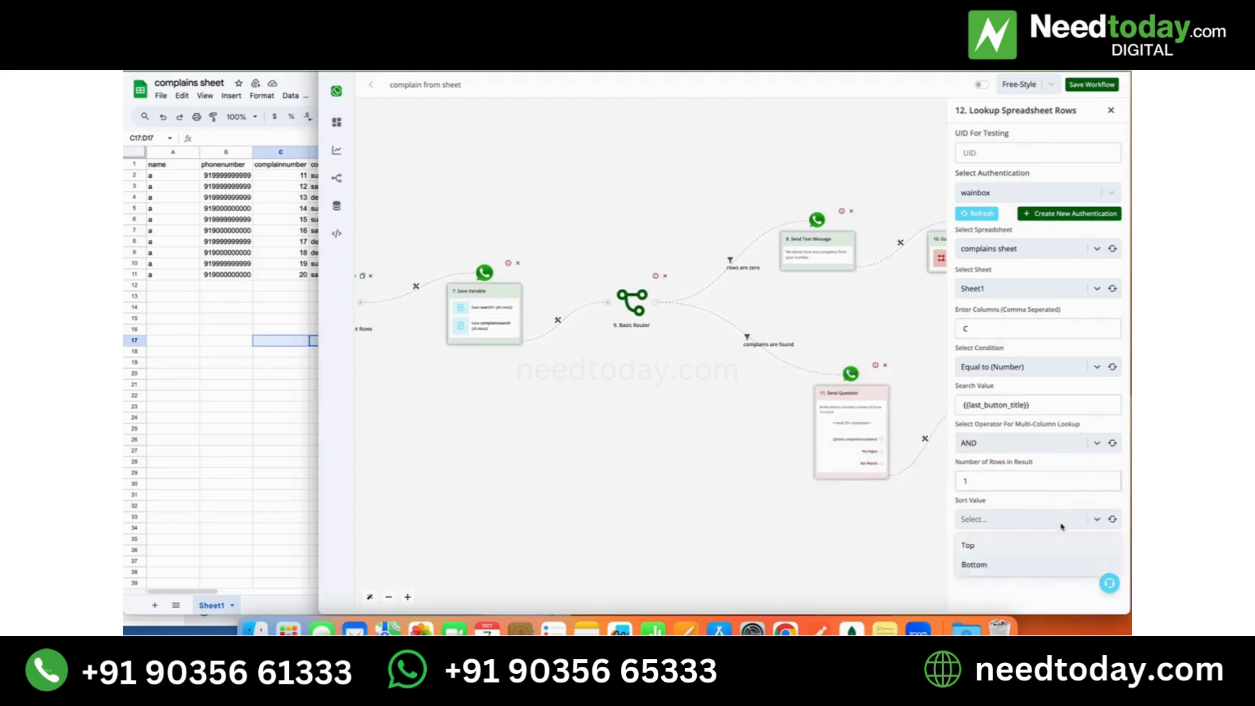
left_click(1046, 570)
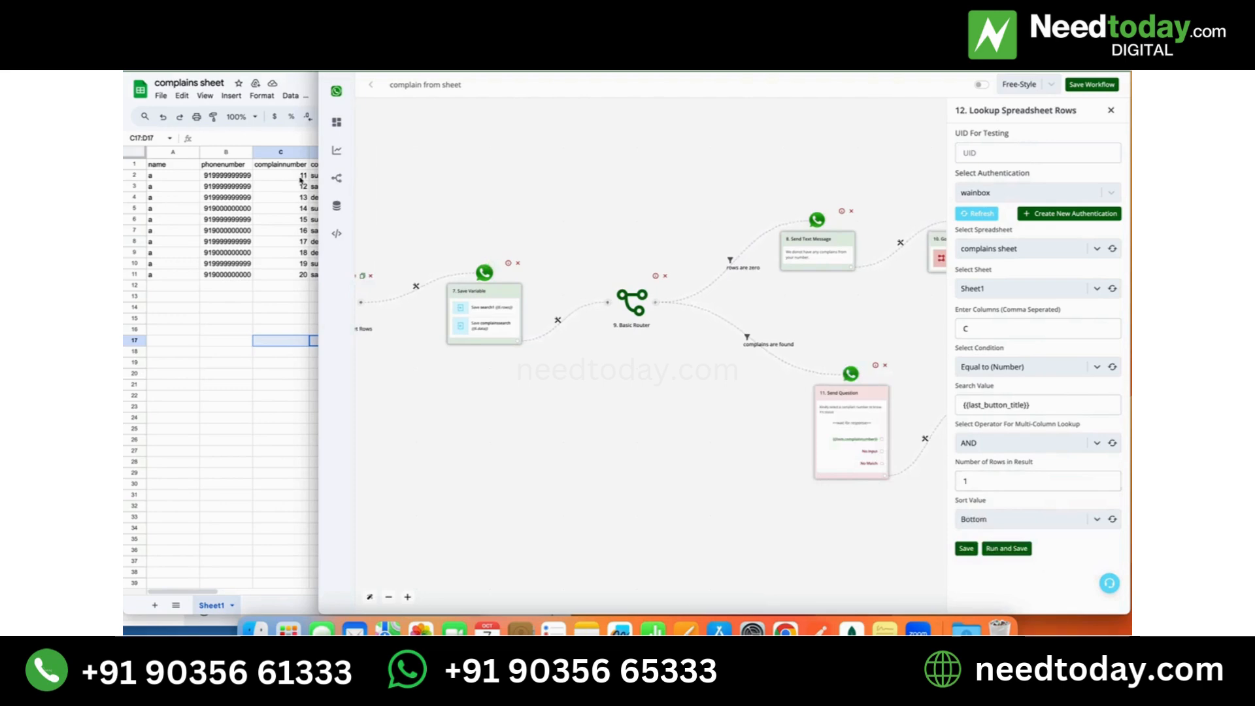
- Replace the search value with the test complaint number 12, then run and save the lookup
left_click(1073, 403)
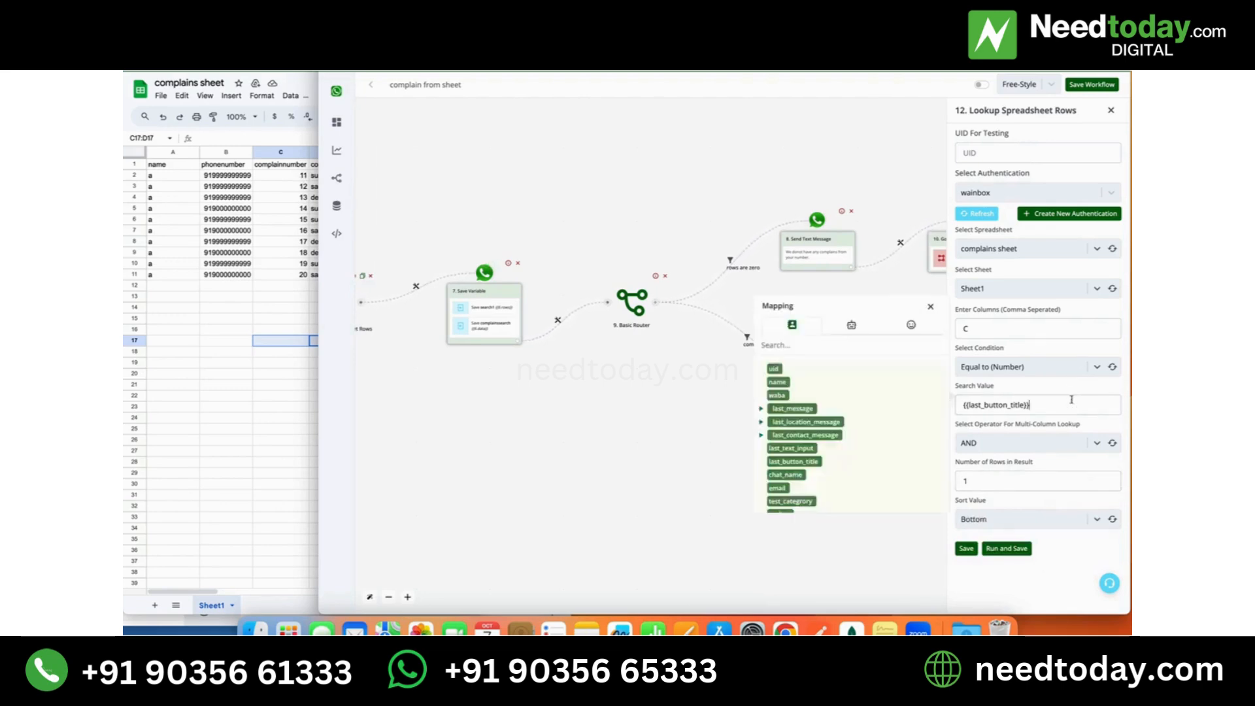
key("ctrl+a")
key("BackSpace")
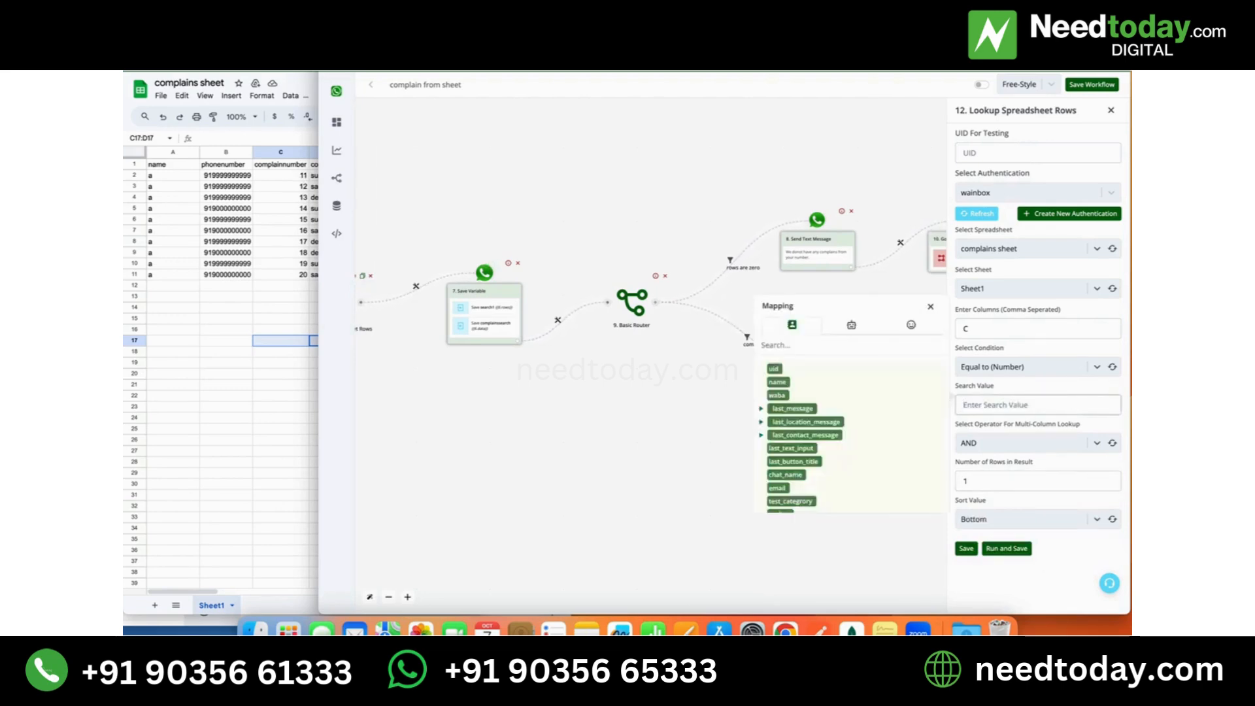
type("12")
left_click_drag(1066, 405, 960, 406)
left_click(1022, 551)
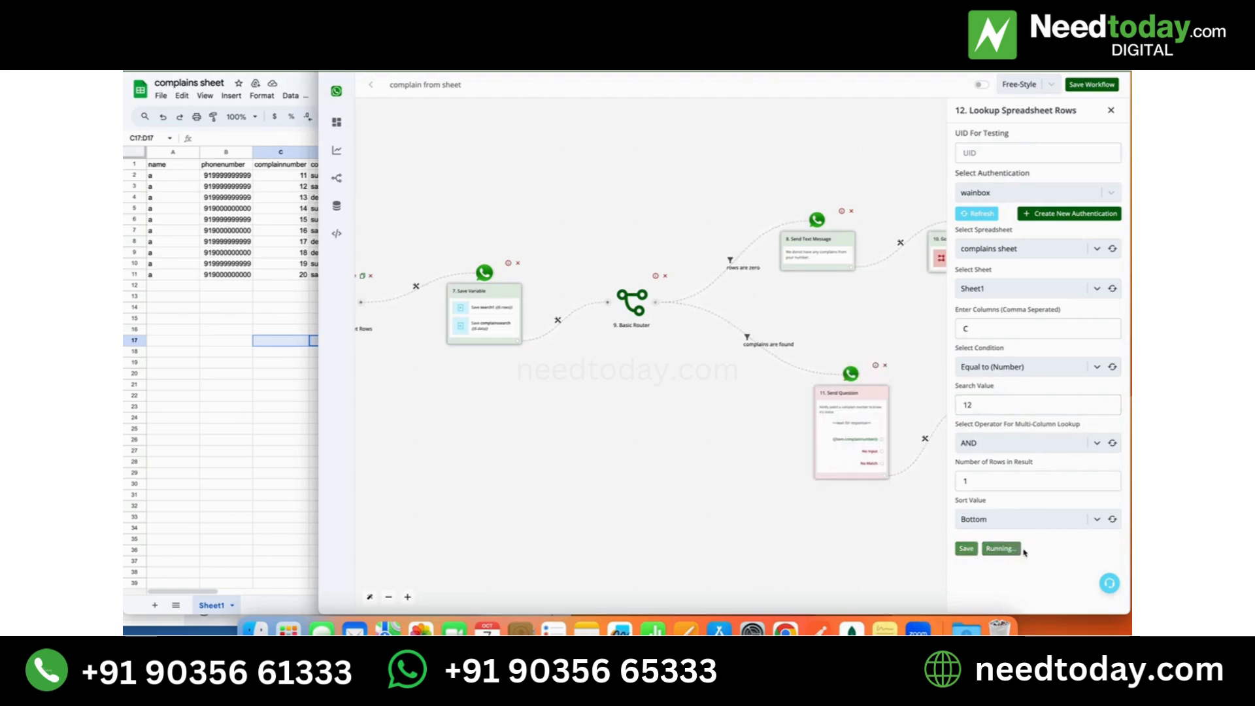
- Examine the lookup's captured output, expanding the response down to the data of the returned row
scroll(751, 524, "right", 5)
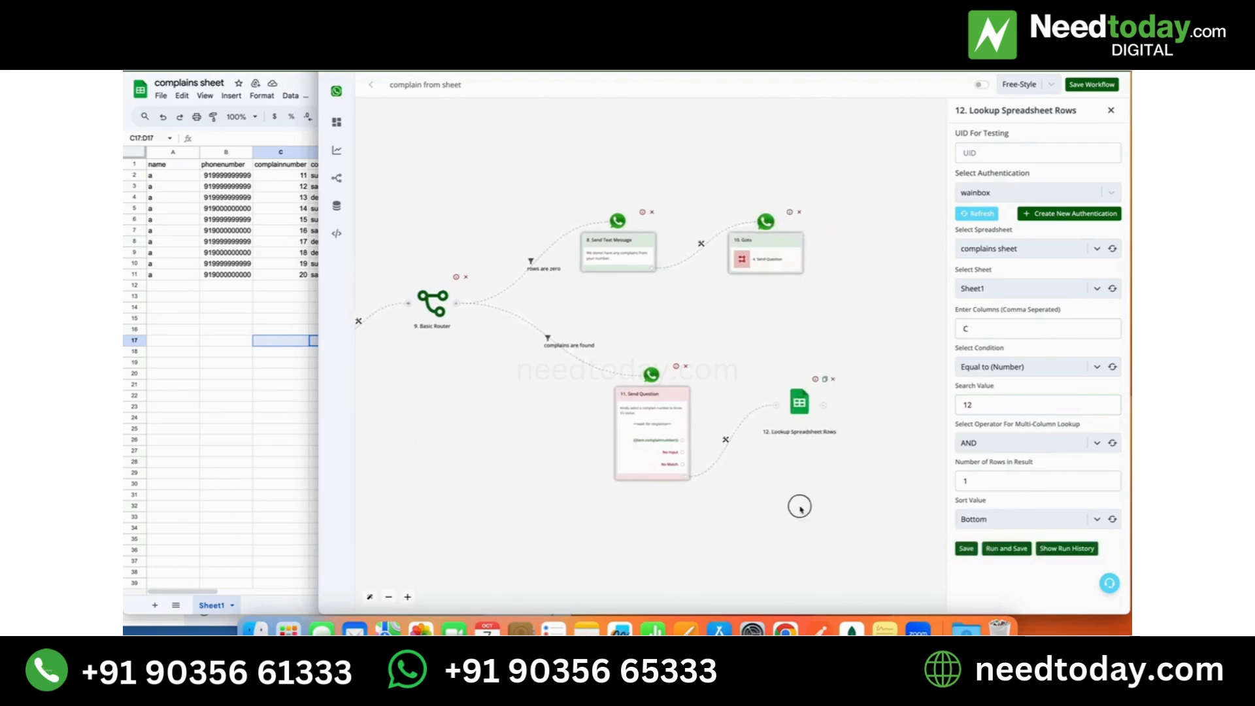
scroll(798, 508, "right", 2)
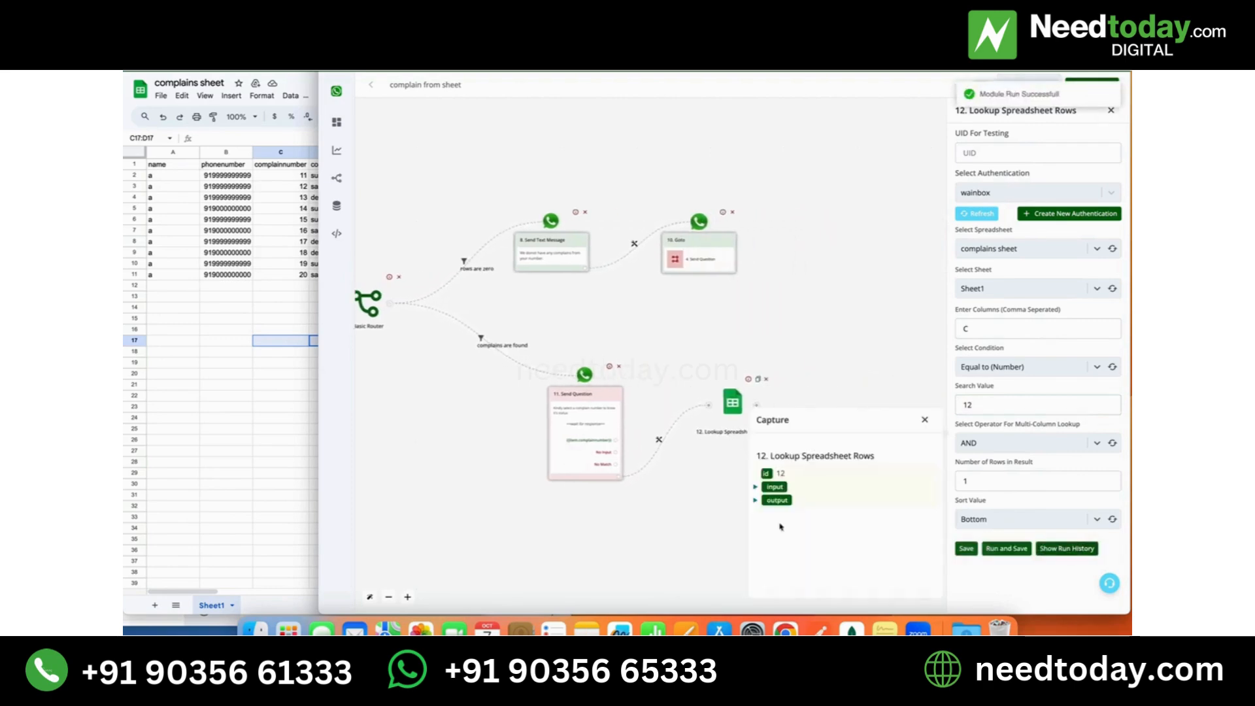
left_click(756, 500)
left_click(761, 528)
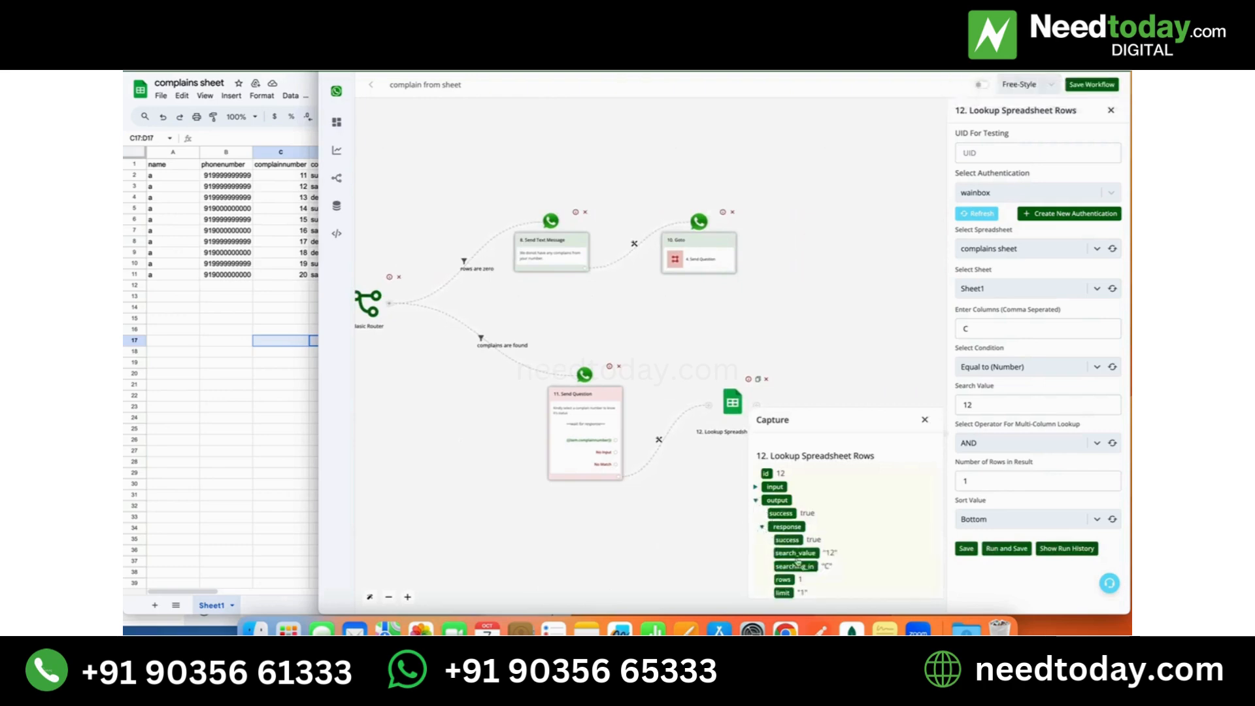
scroll(828, 568, "down", 2)
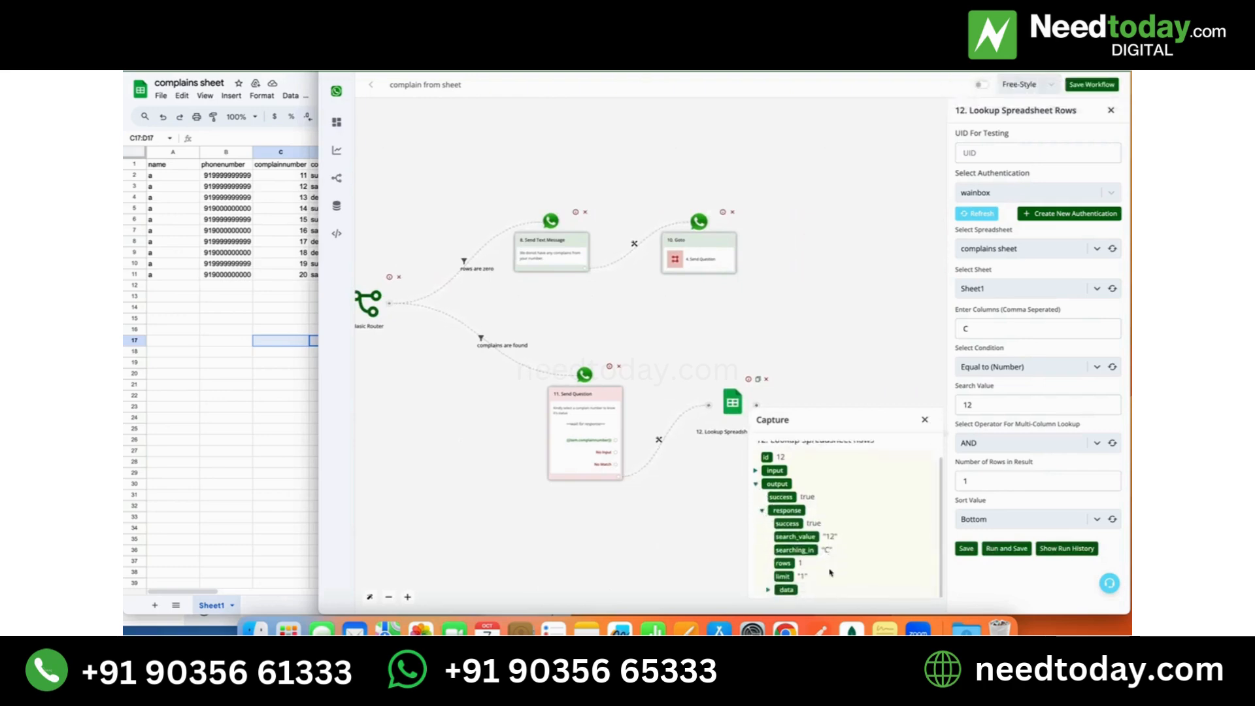
left_click(771, 590)
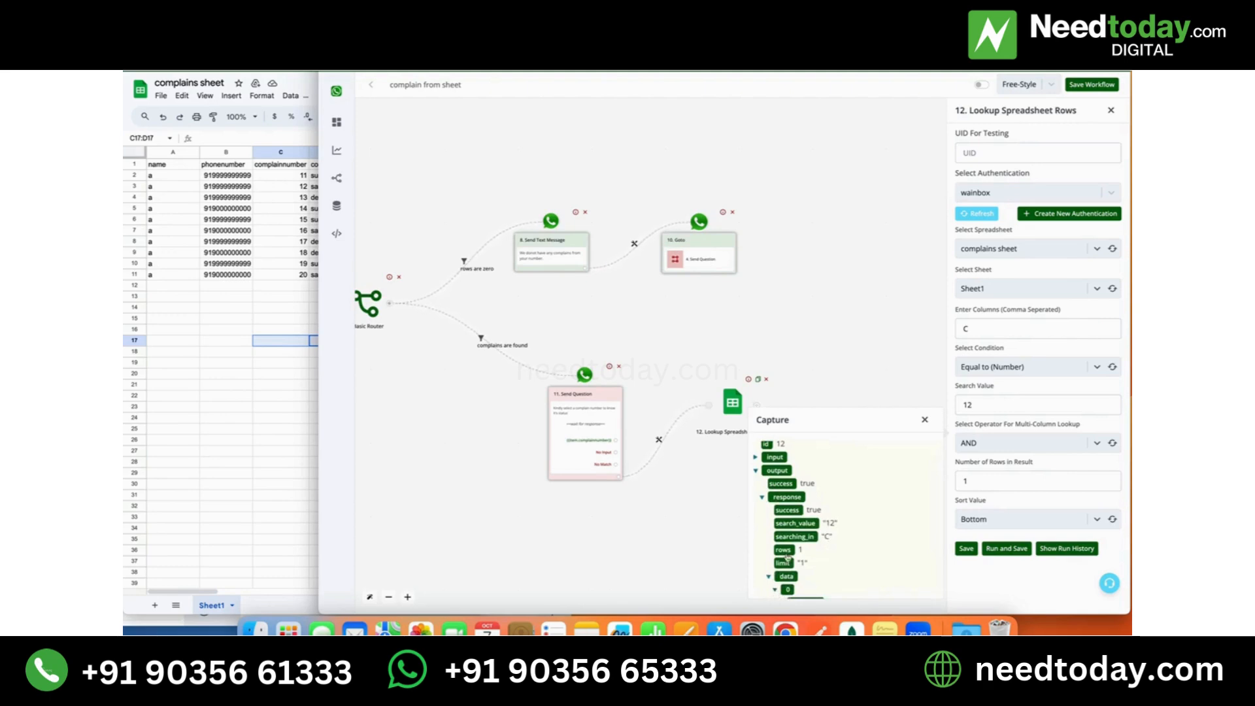
scroll(816, 569, "down", 5)
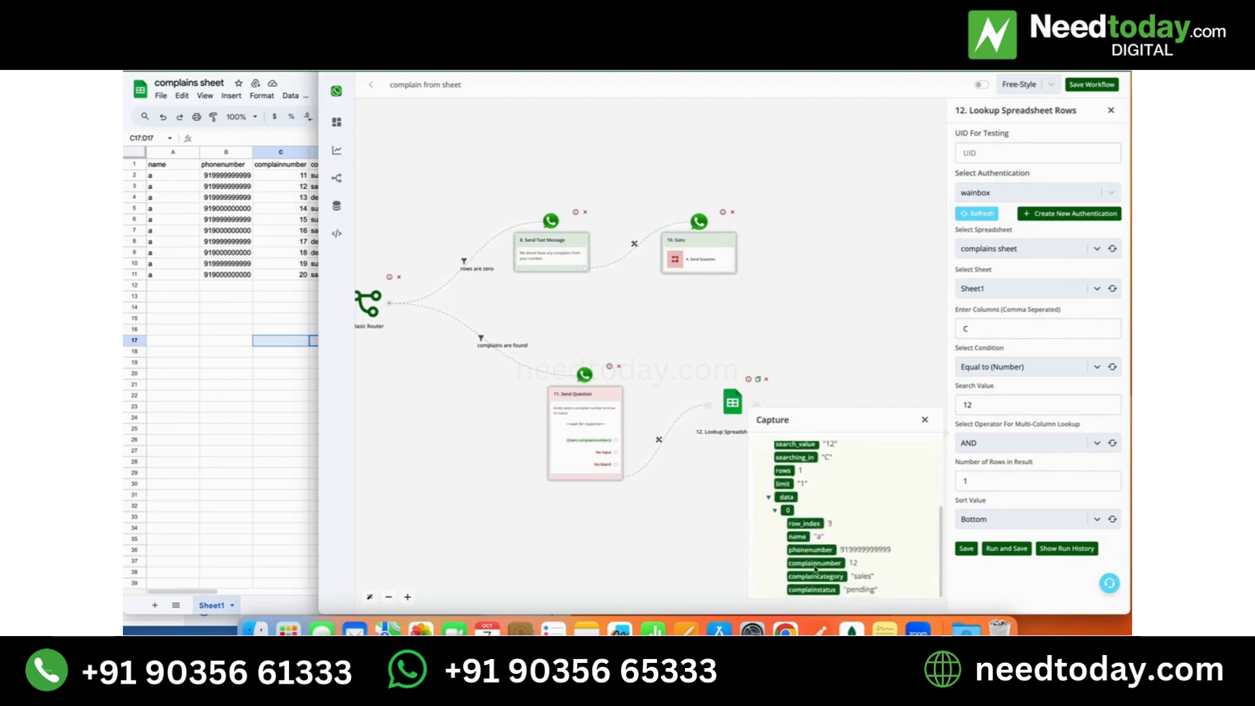
left_click(925, 420)
- Set the lookup's search value back to the {{last_button_title}} variable and save the action, closing the stray Dictionary window
left_click(984, 406)
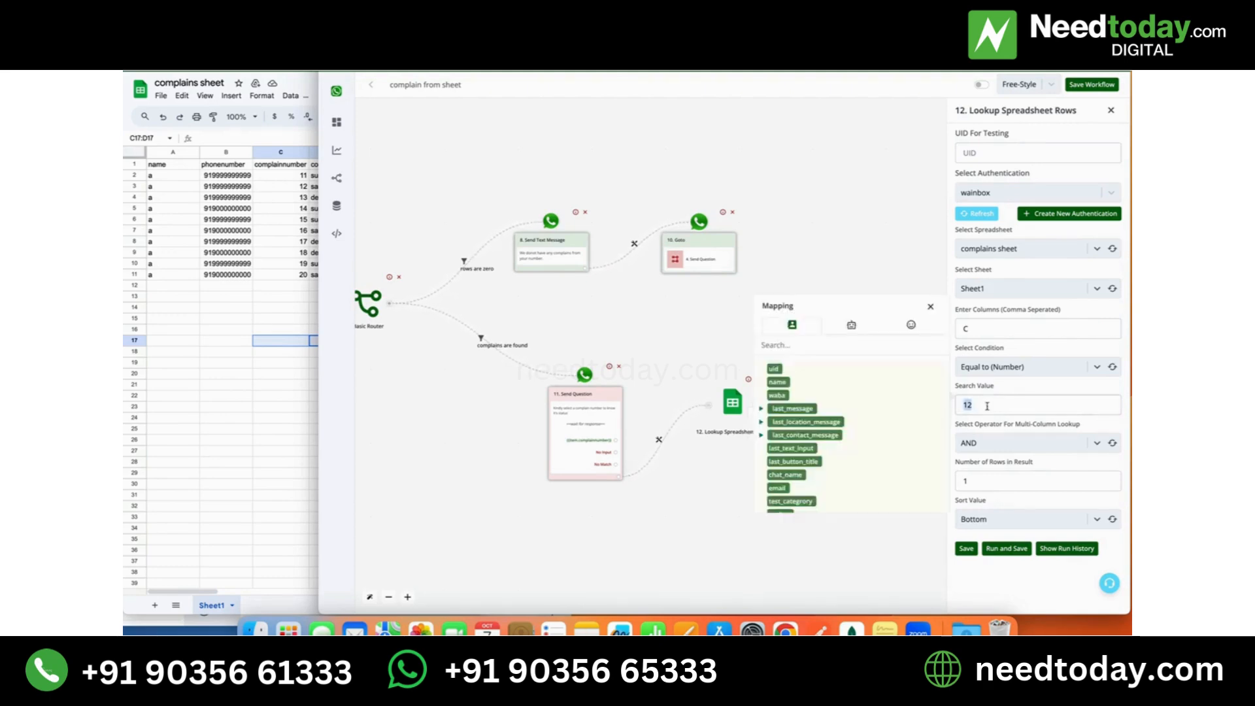
key("BackSpace")
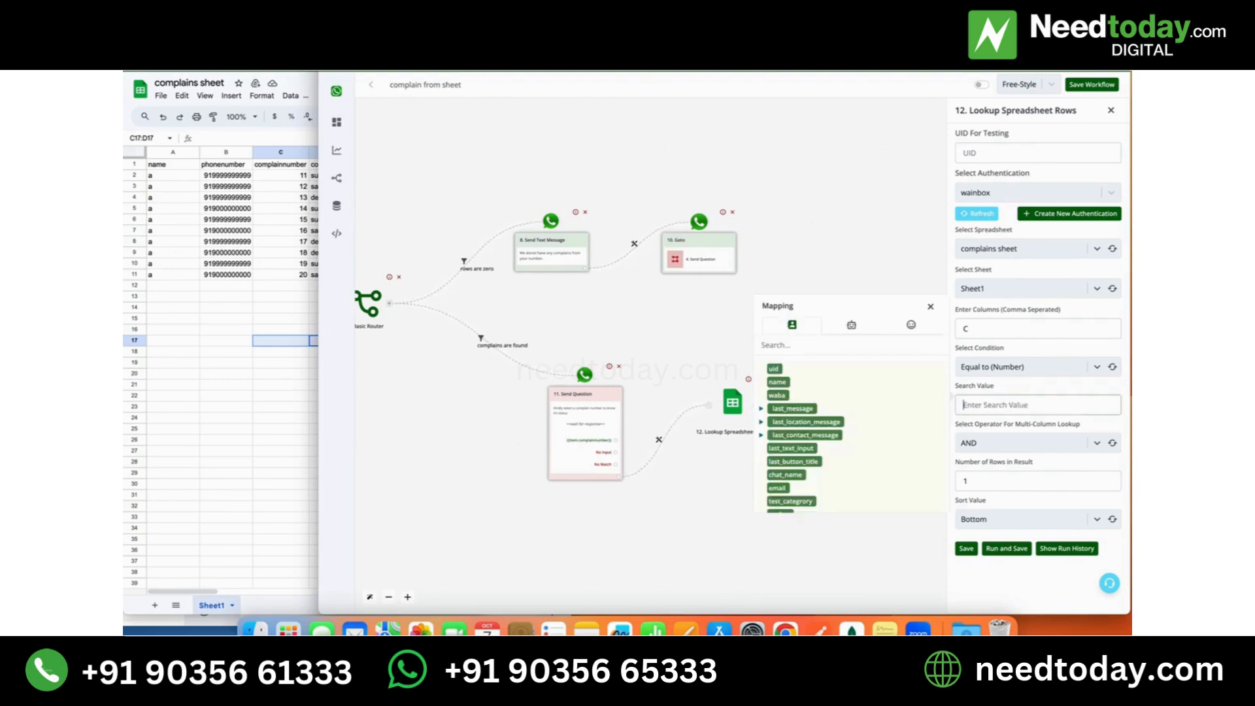
left_click(800, 463)
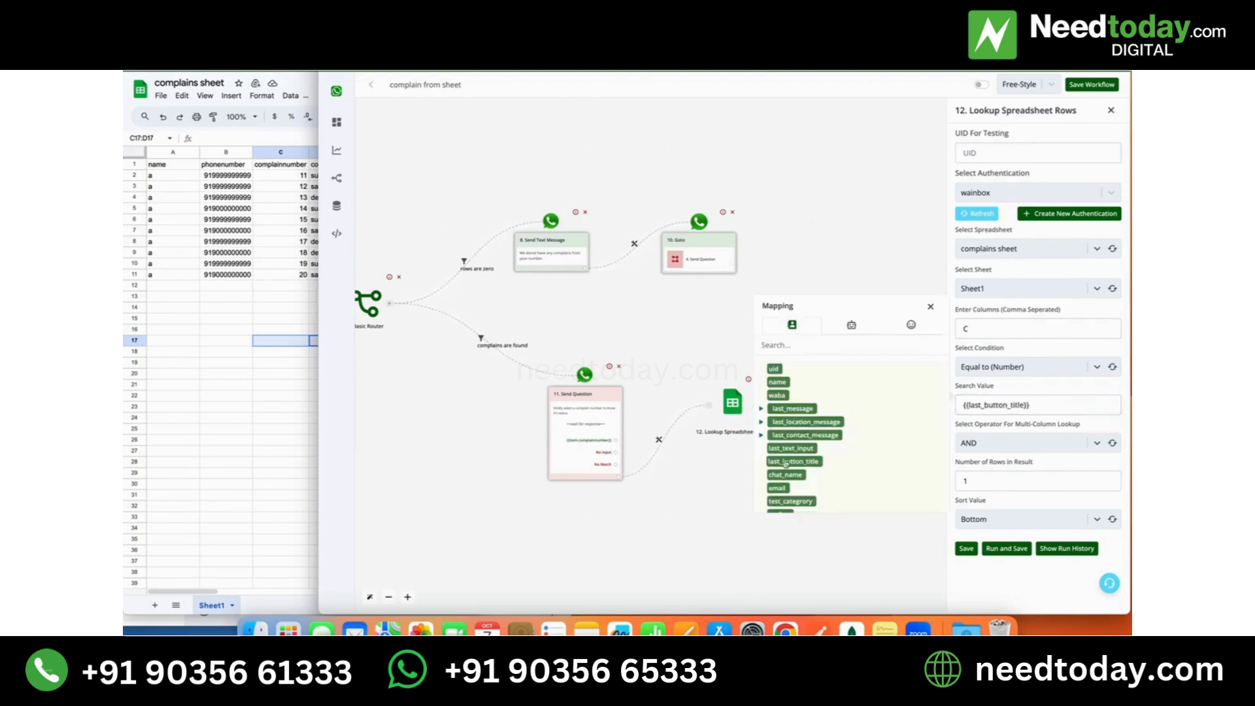
double_click(983, 404)
triple_click(983, 402)
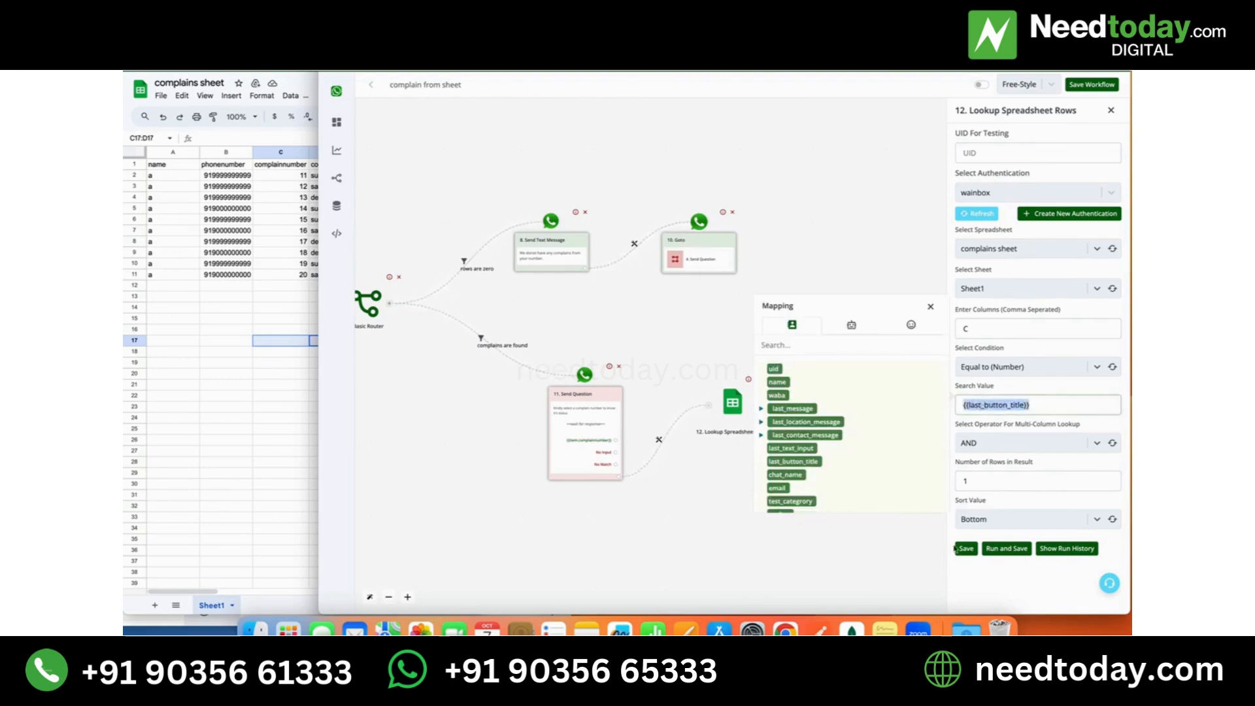
left_click(962, 551)
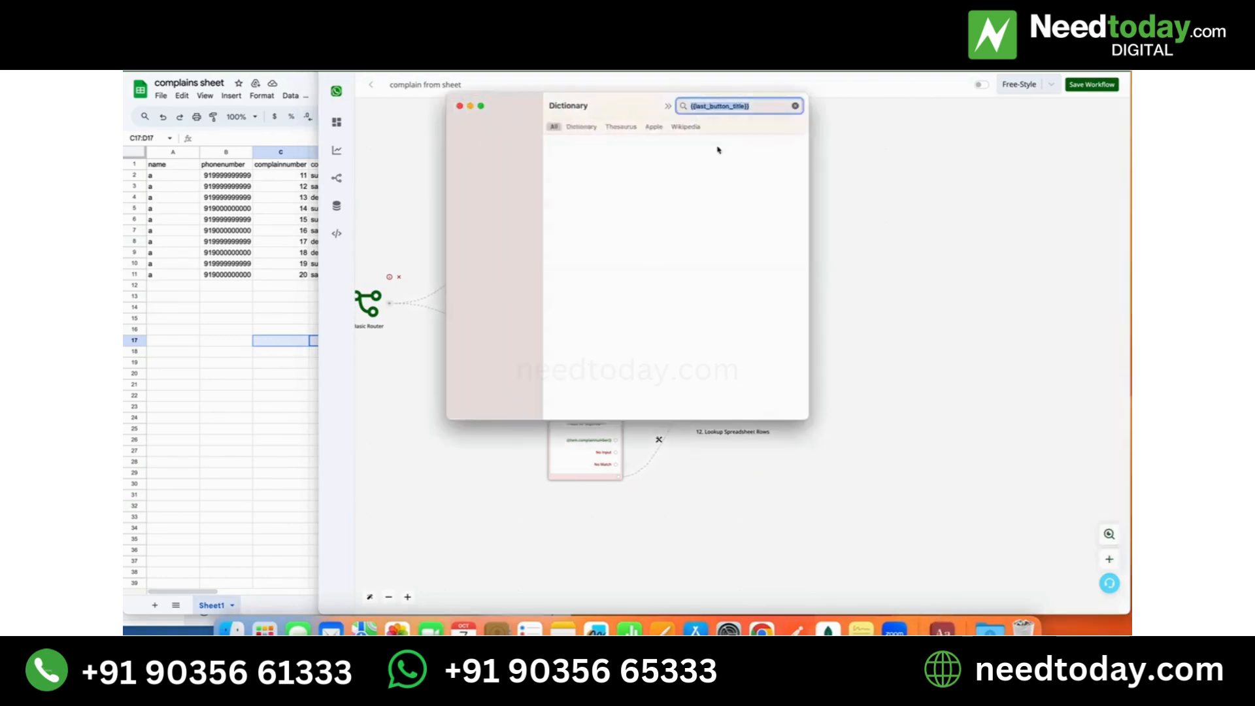
left_click(460, 106)
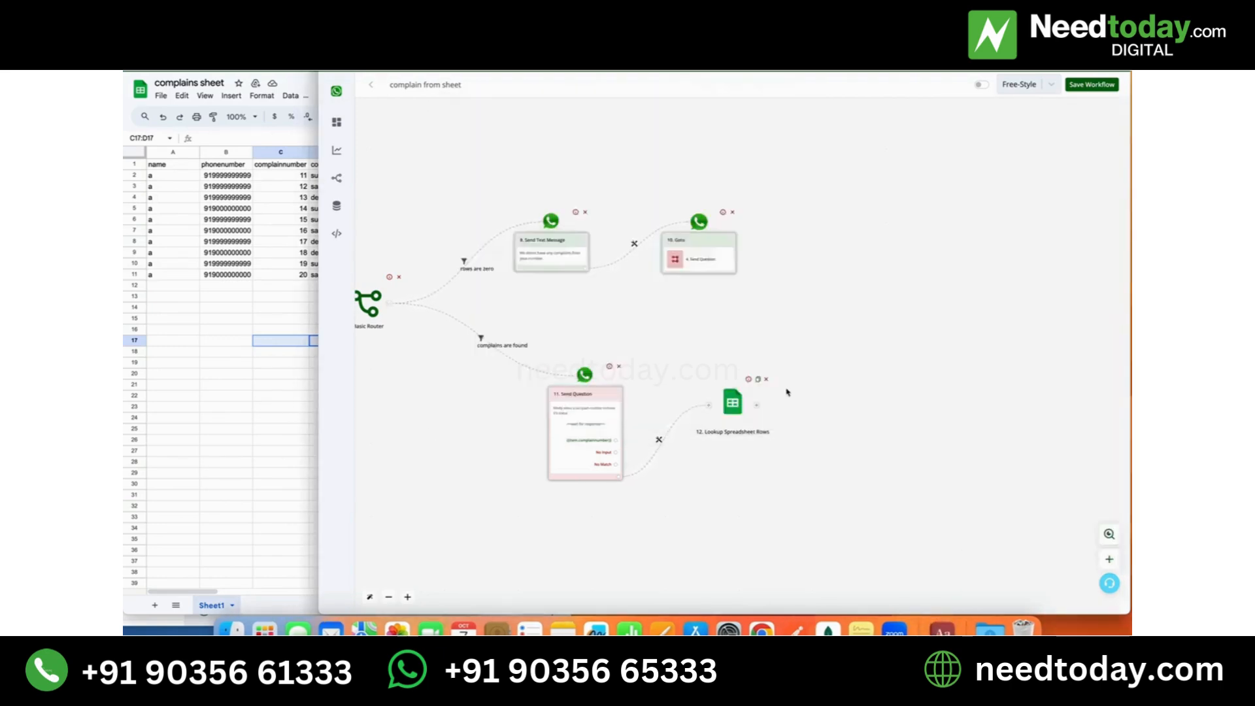
- Save the second Lookup Spreadsheet Rows action again and add a Save Variable Value action after it
left_click(732, 401)
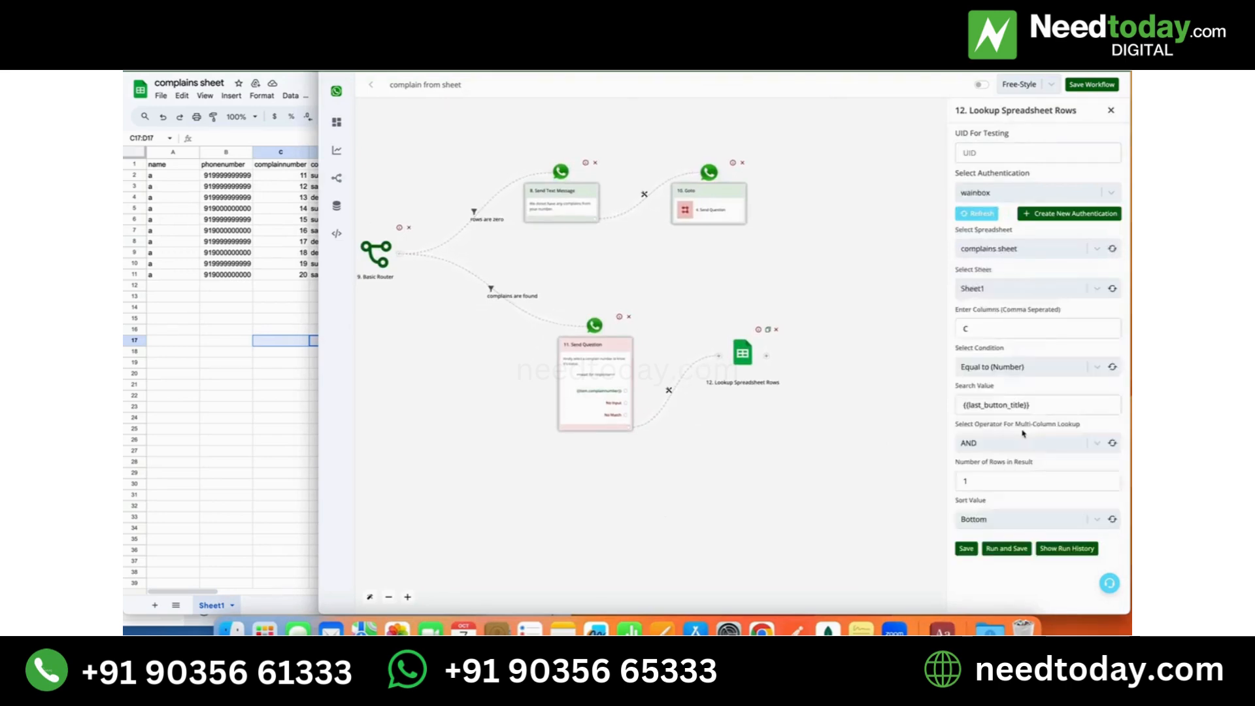
left_click(971, 550)
left_click(767, 355)
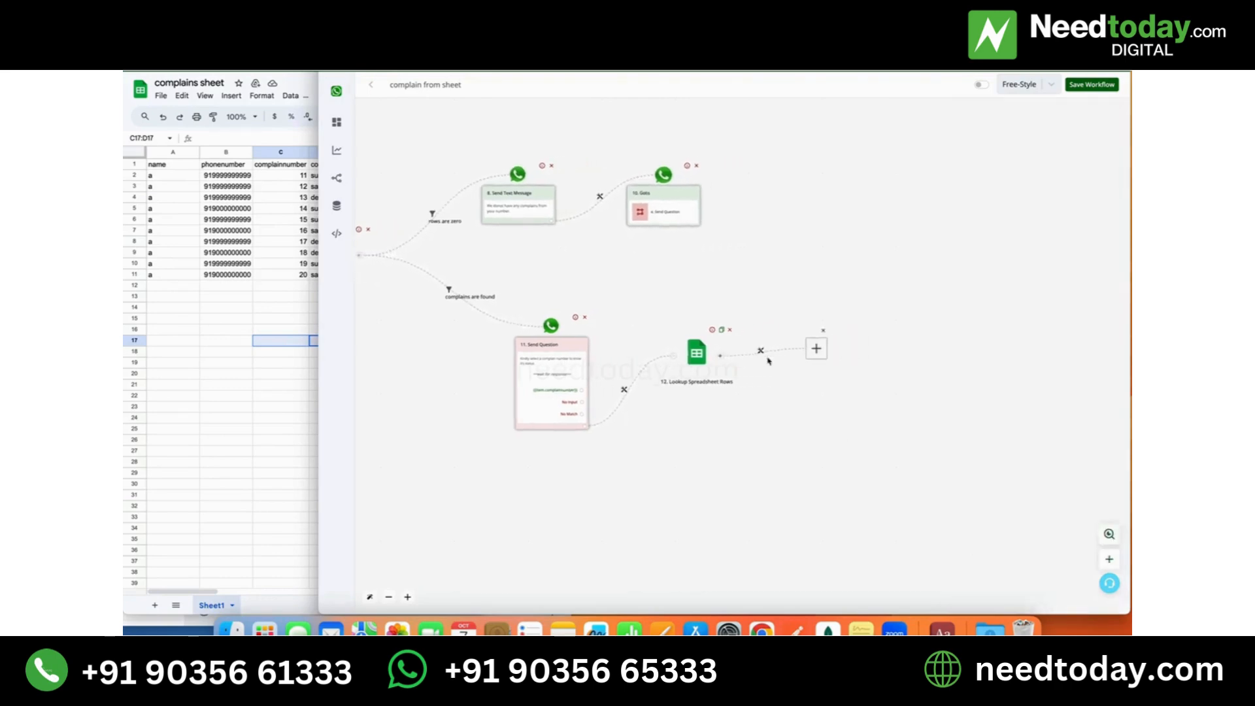
left_click(717, 348)
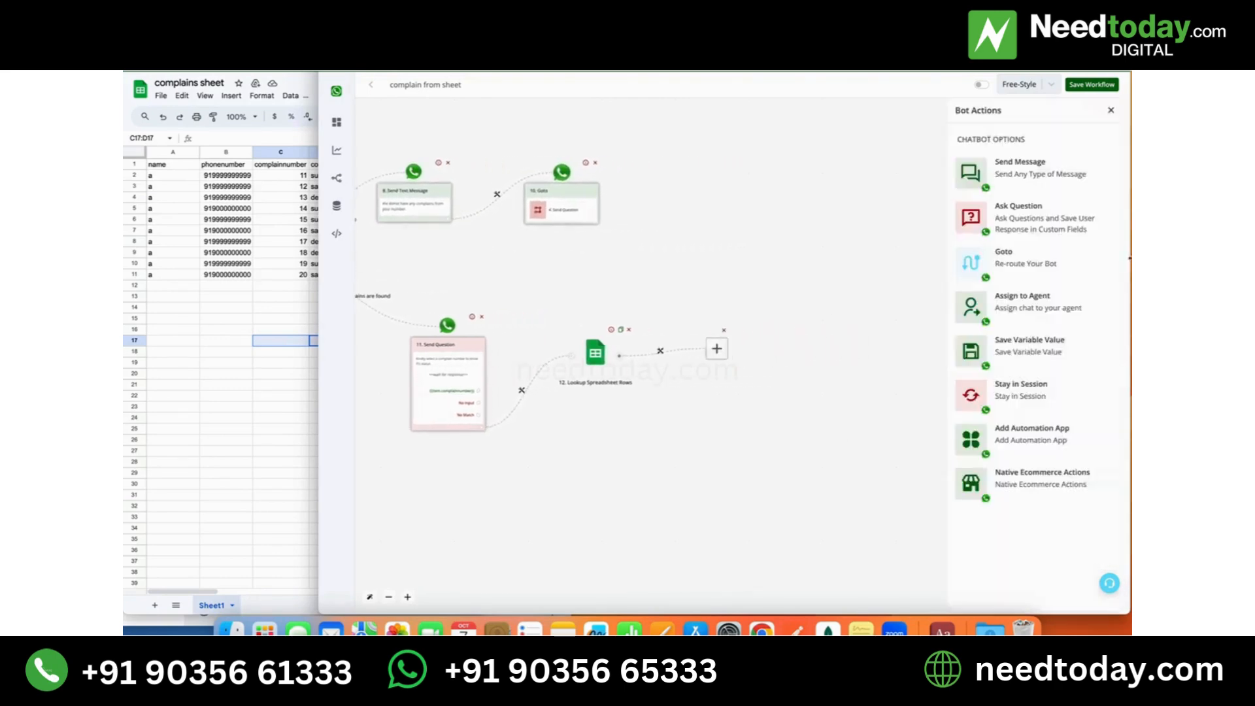
left_click(1020, 345)
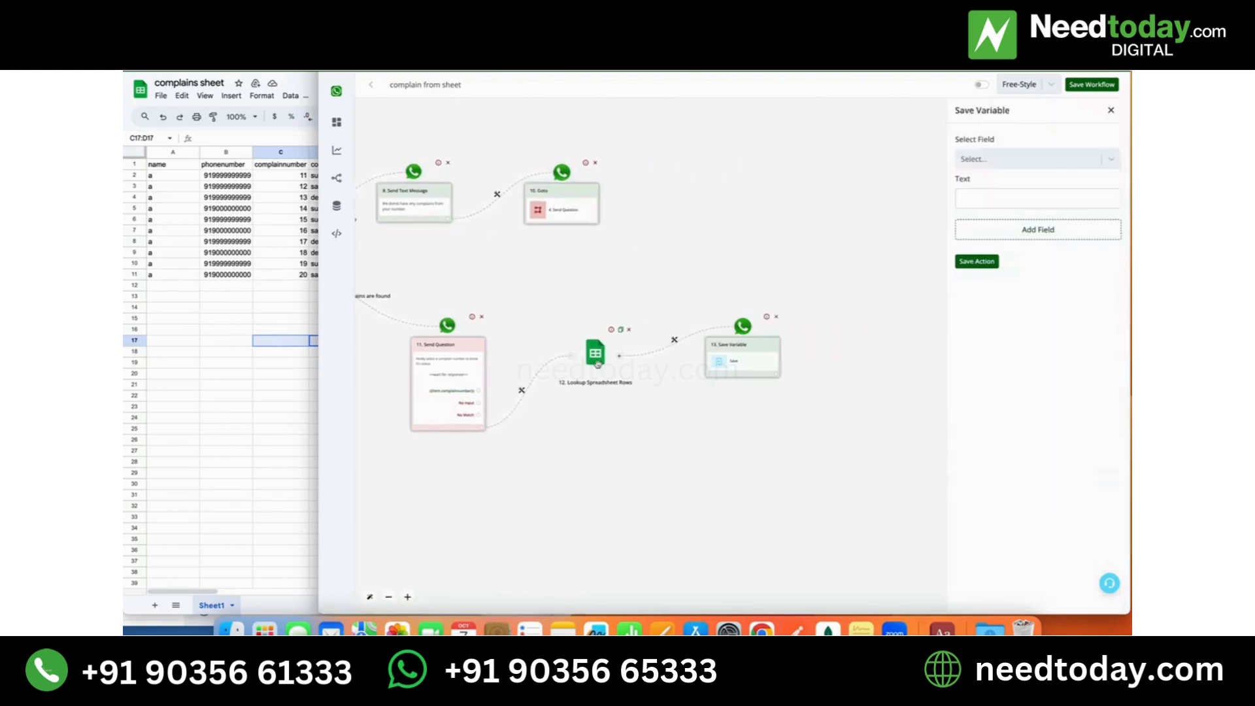
- Choose the bot field search2 as the field for the new Save Variable action
left_click(1038, 159)
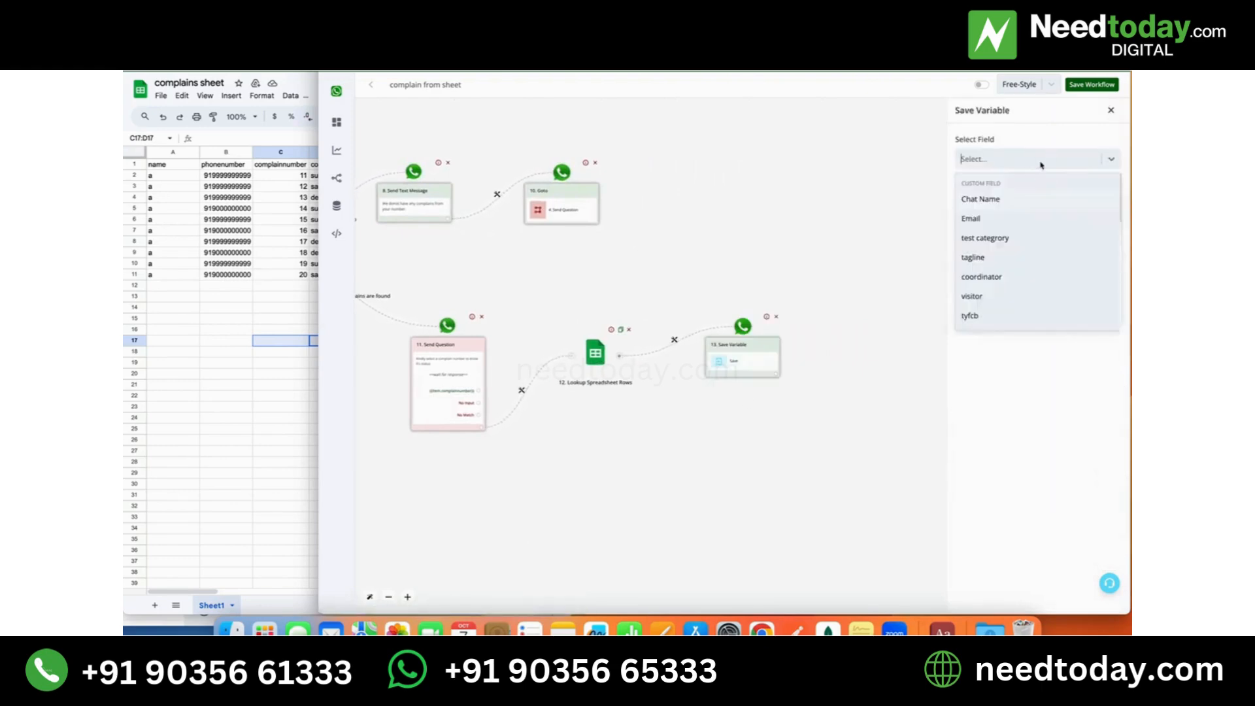
scroll(1042, 263, "down", 2)
scroll(1041, 263, "down", 5)
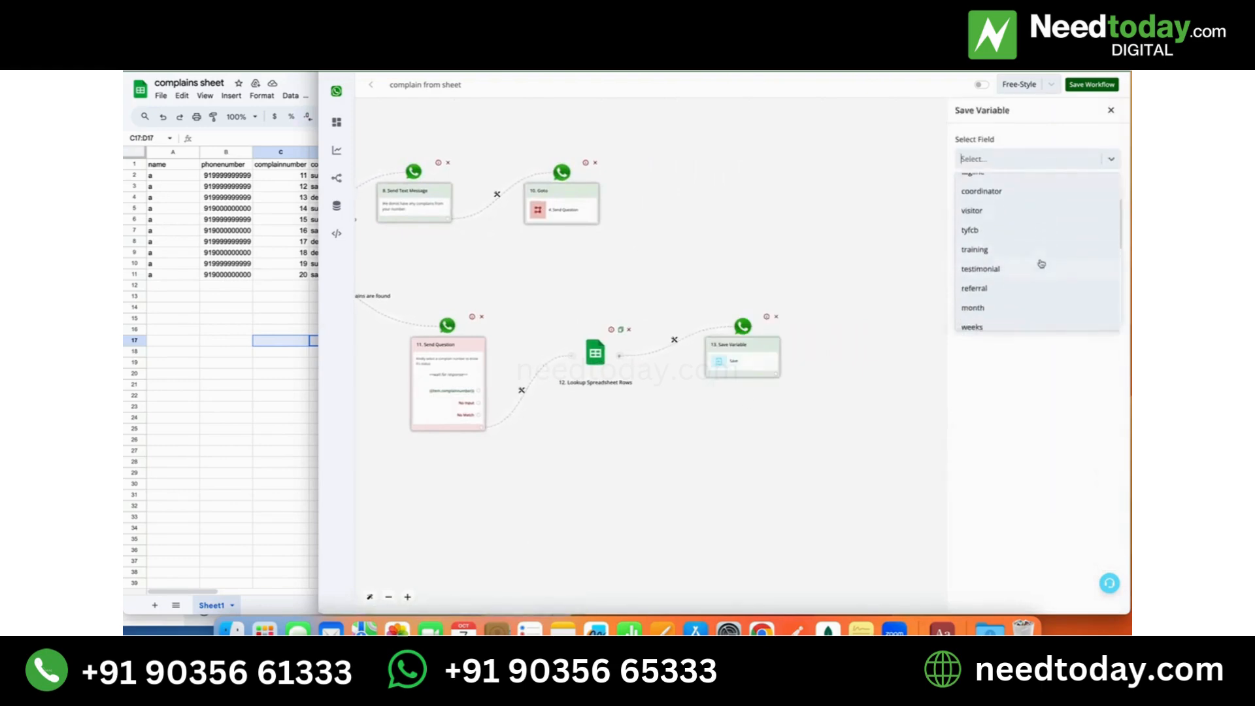
scroll(1041, 263, "down", 2)
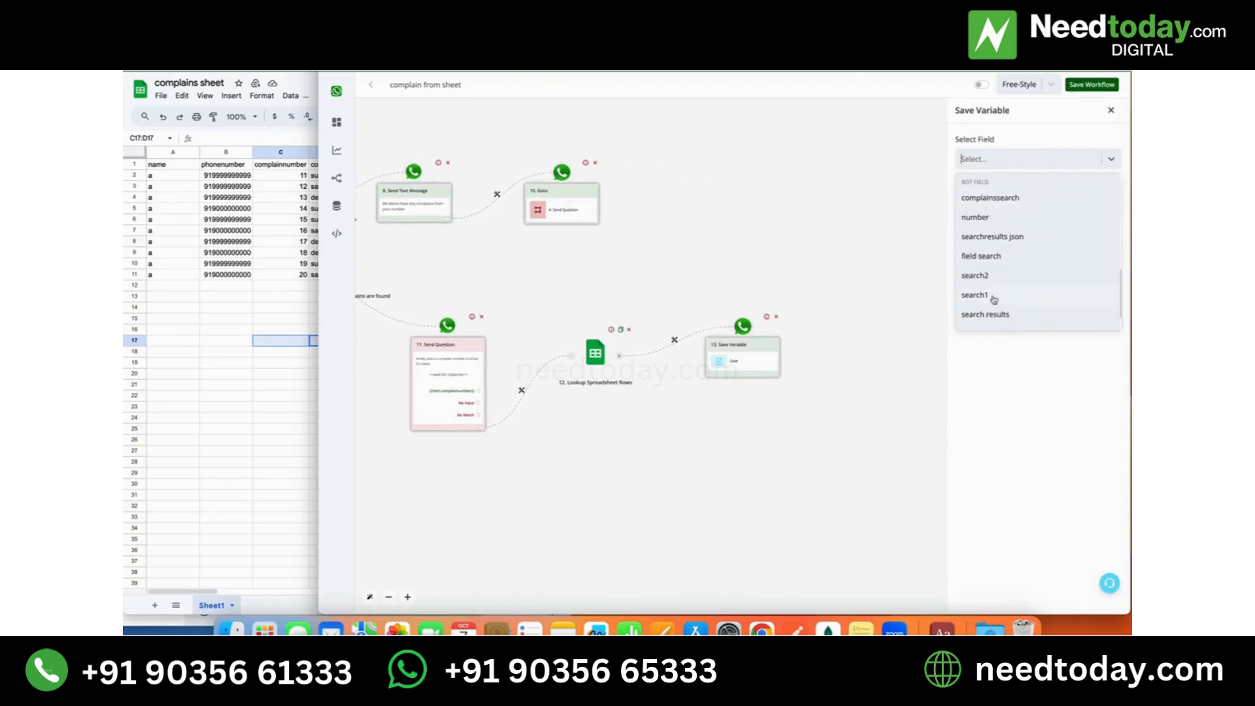
left_click(991, 275)
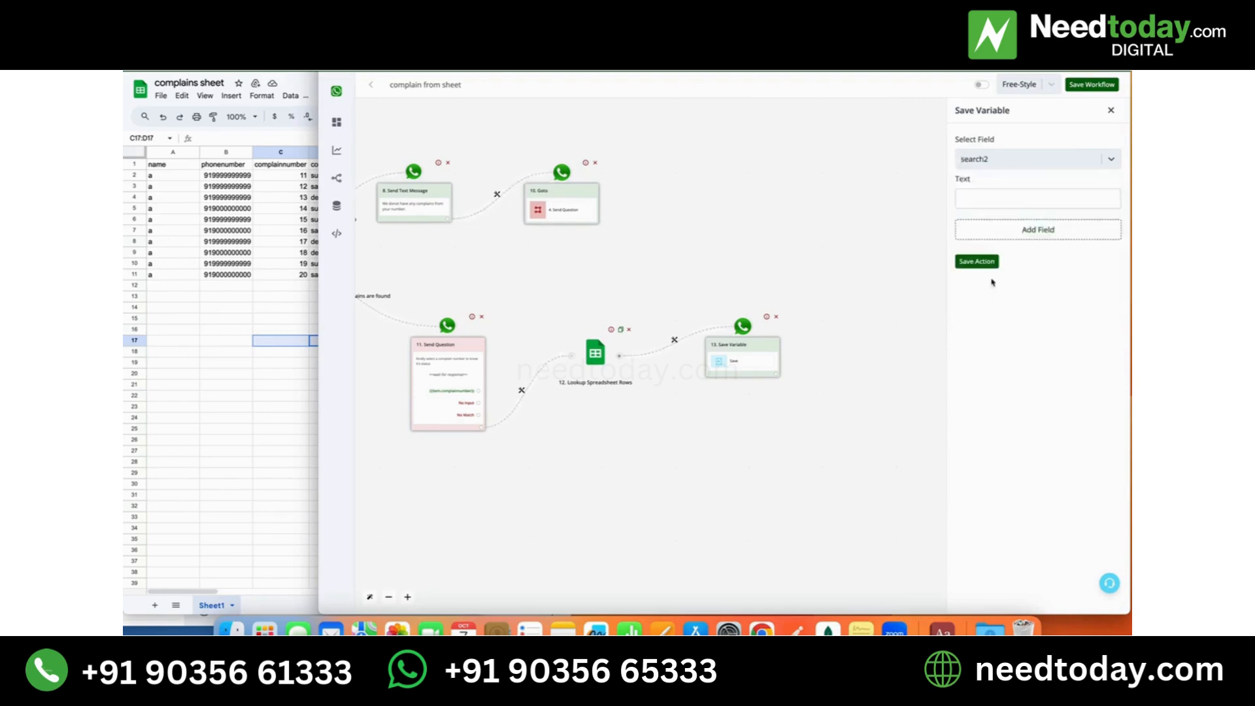
- Map the variable's text to the lookup's {{12.data[0].complainstatus}} value and save the action
left_click(1013, 198)
left_click(907, 168)
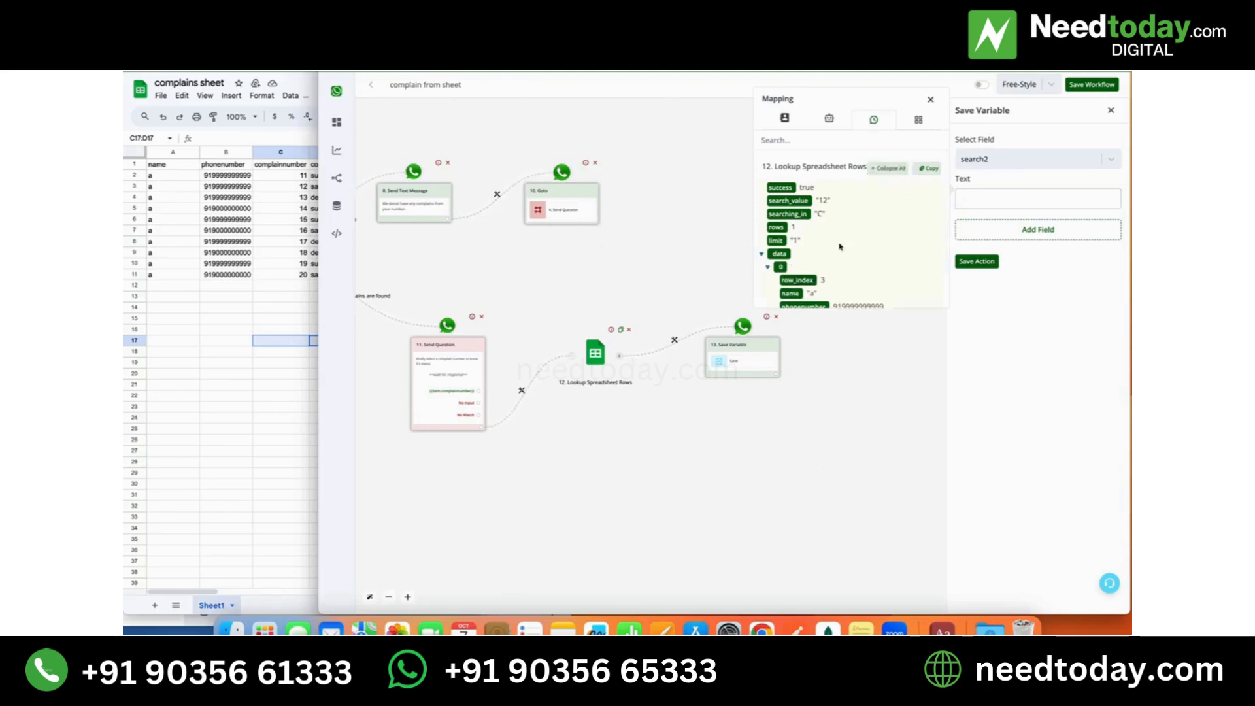
scroll(841, 246, "down", 2)
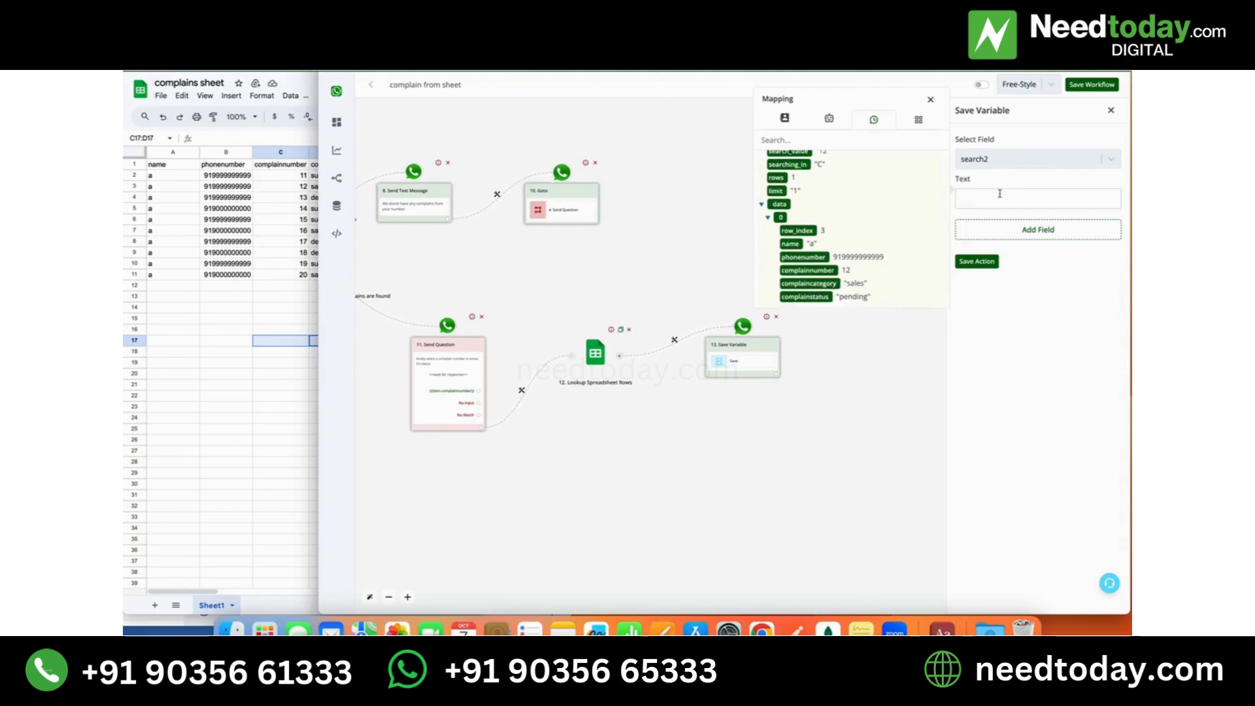
left_click(805, 297)
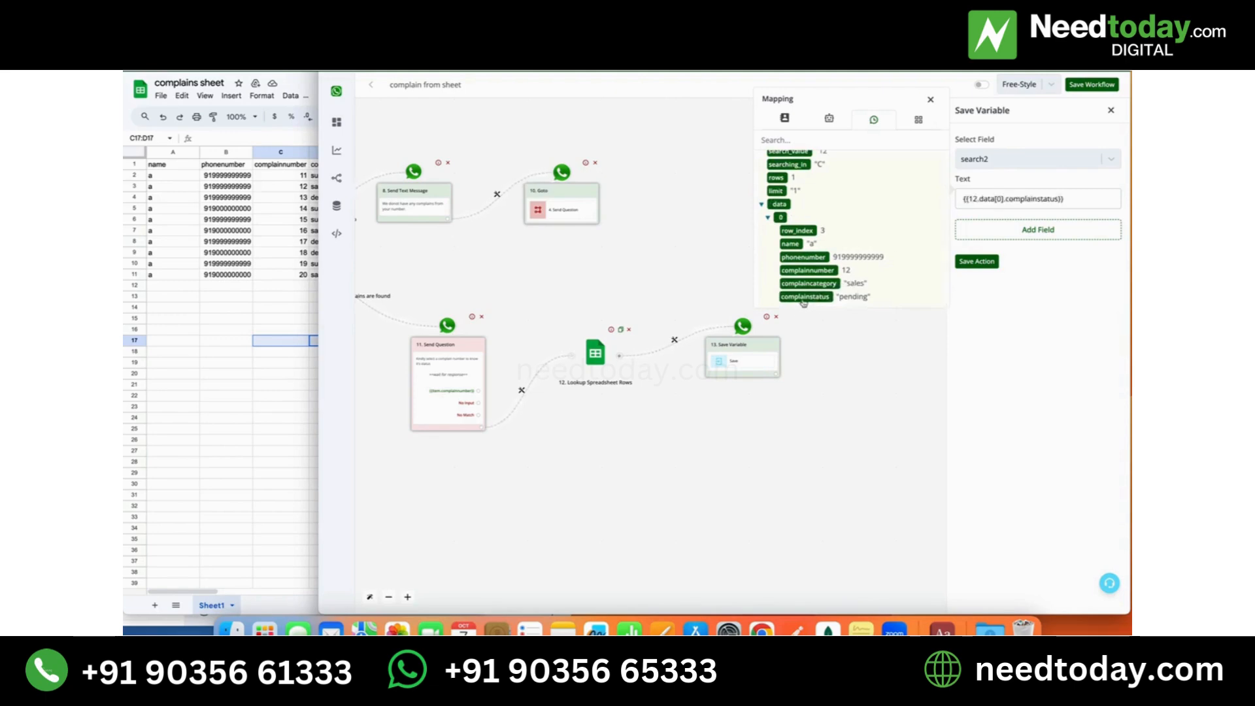
left_click(976, 262)
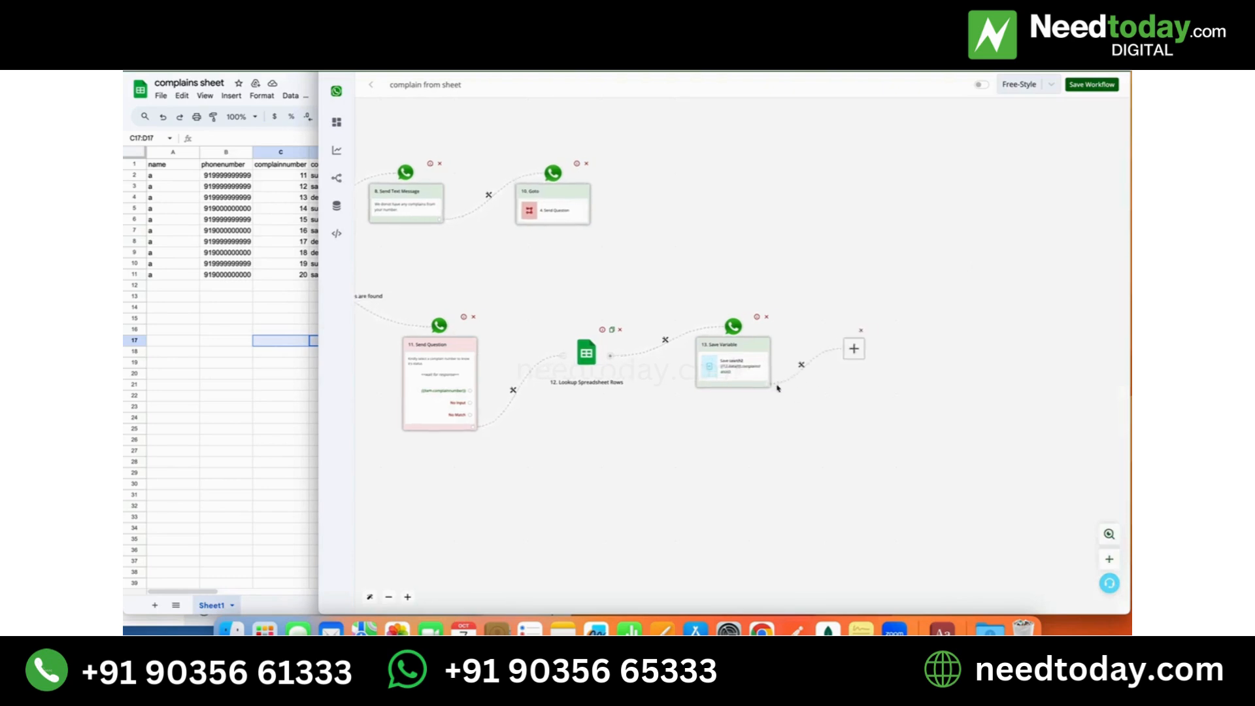
- Add a text message after the Save Variable action, beginning with "Your complaint status is"
left_click(726, 351)
left_click(1046, 169)
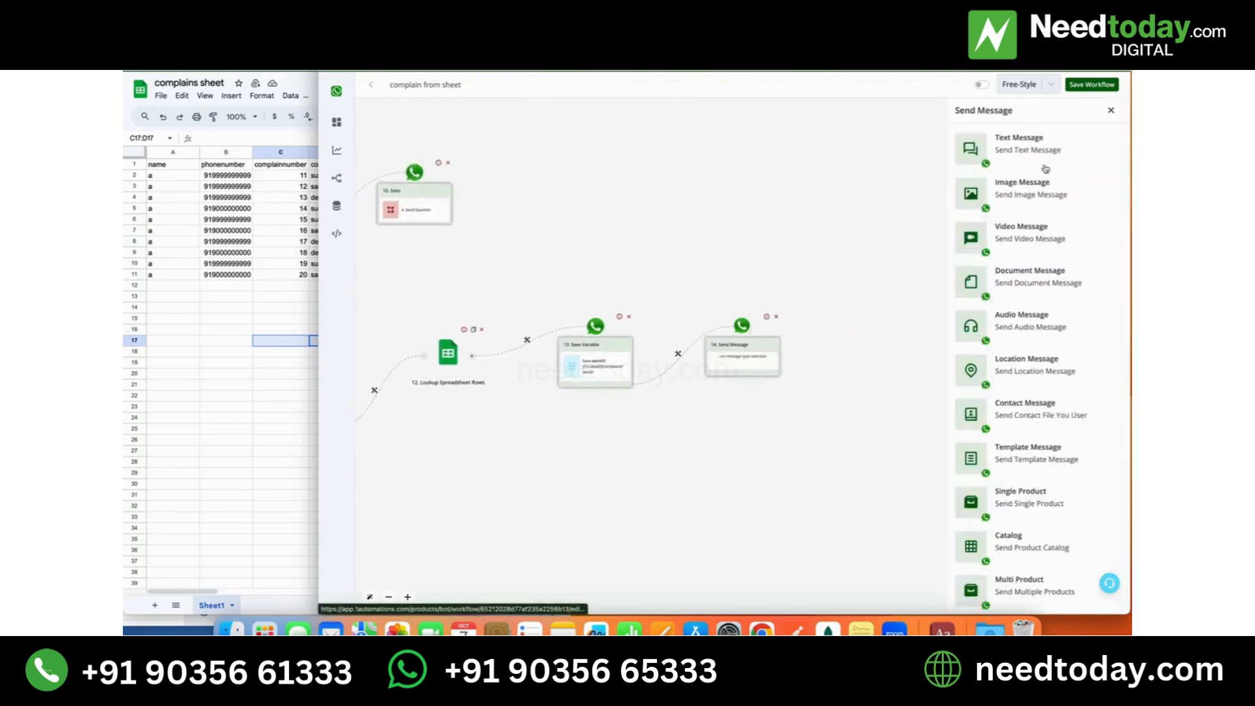
left_click(1033, 155)
left_click(968, 194)
type("Your co")
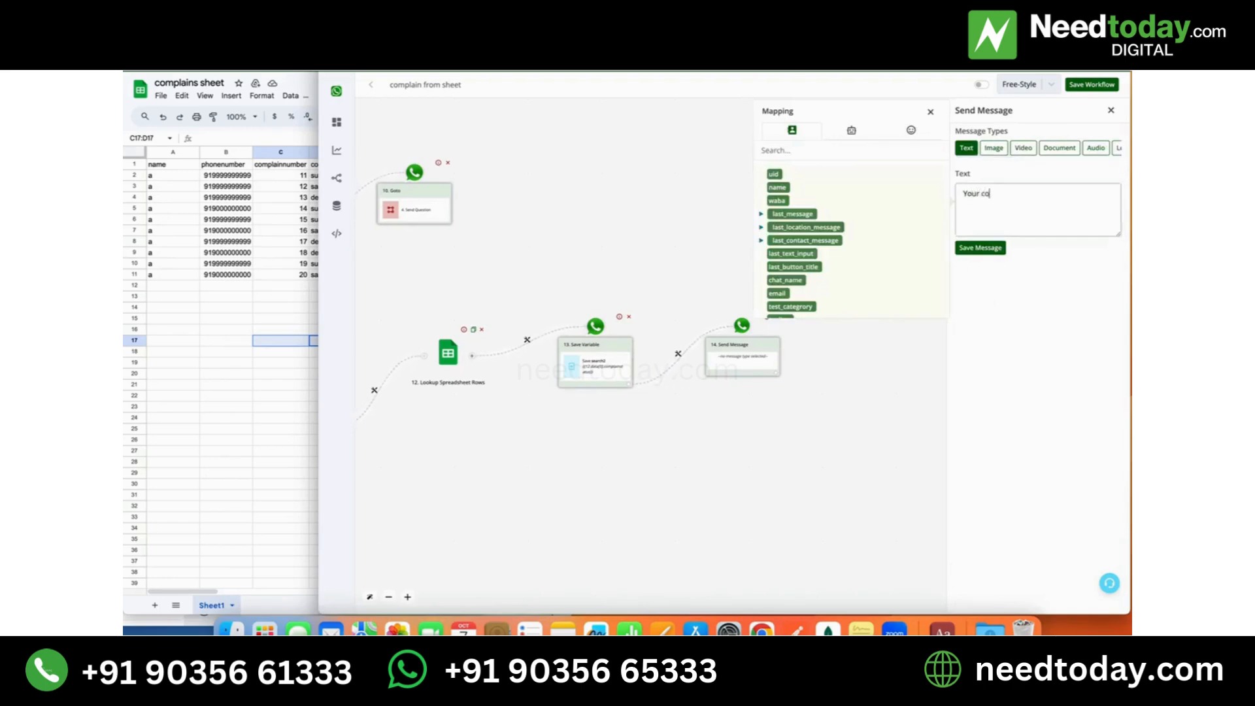
type("mplaint status is")
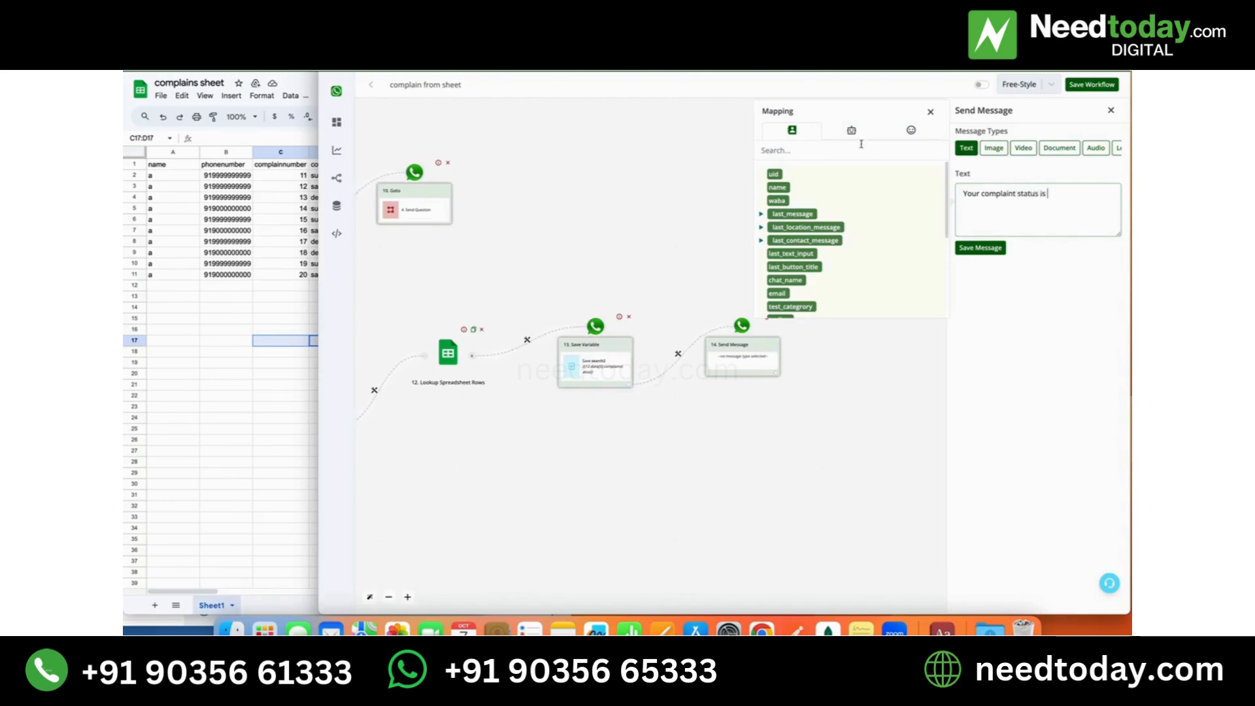
- Append the search2 bot field variable to the complaint status message and save the message
left_click(861, 136)
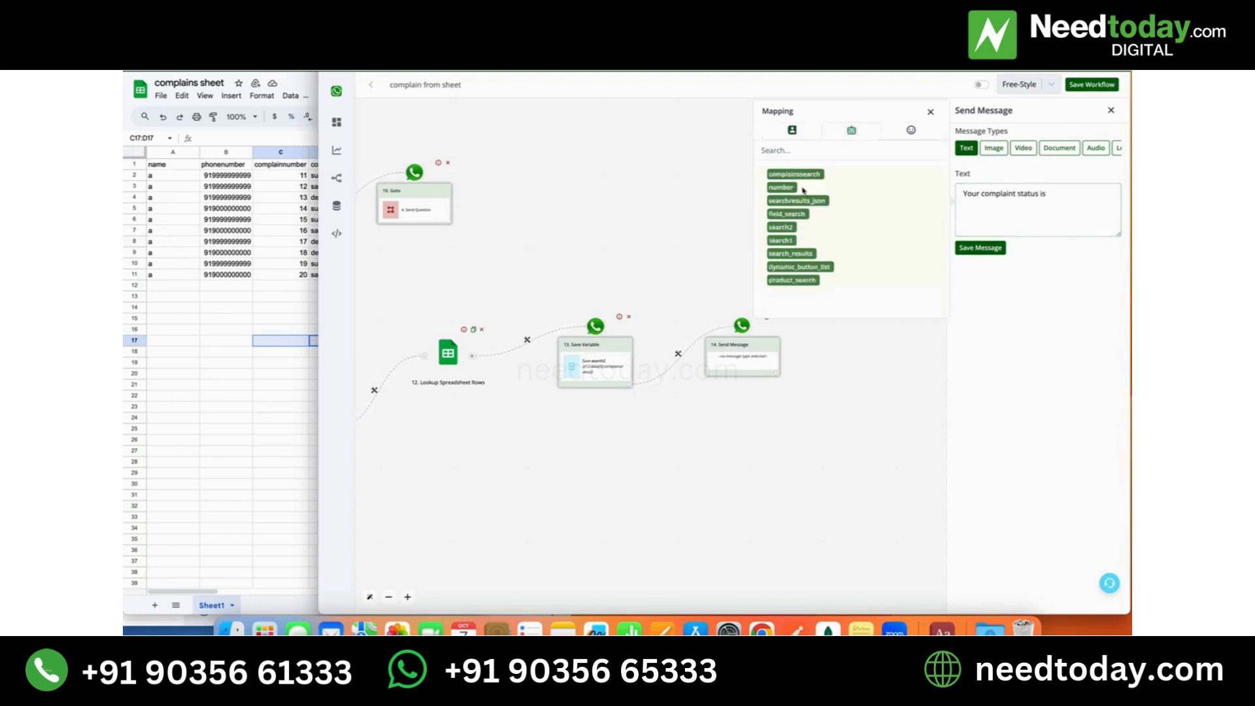
left_click(781, 226)
left_click_drag(1104, 194, 1045, 196)
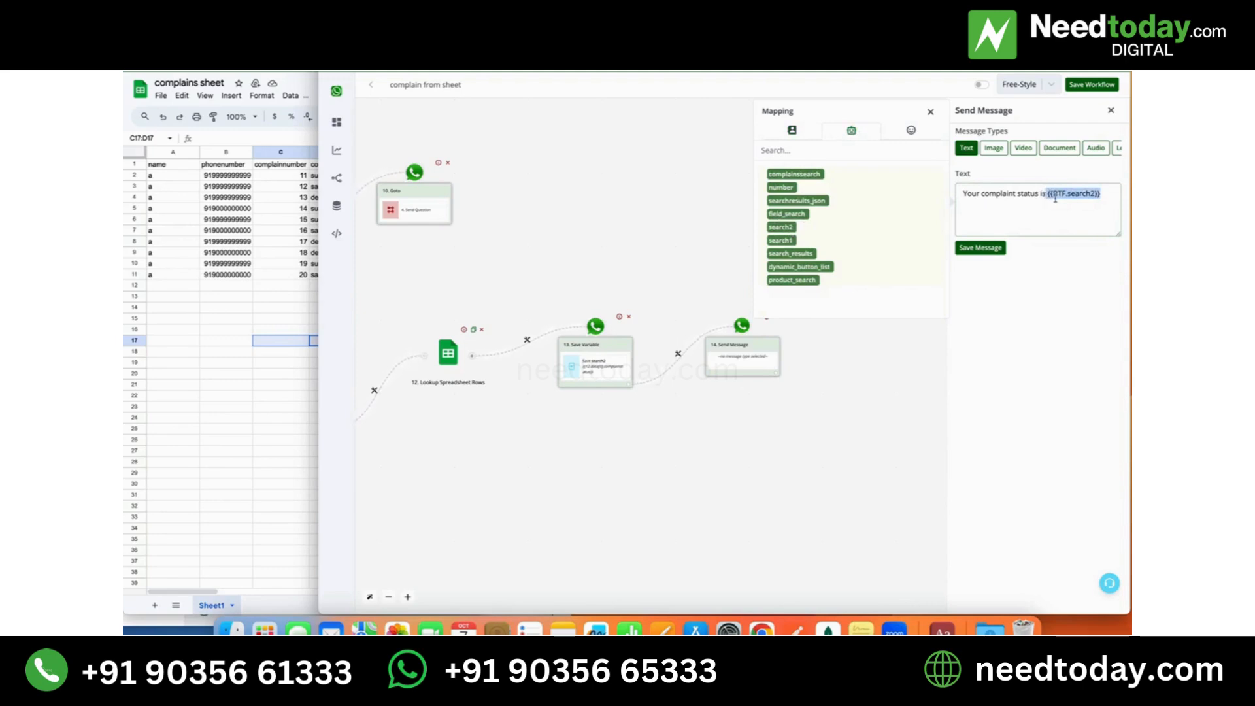
left_click(981, 248)
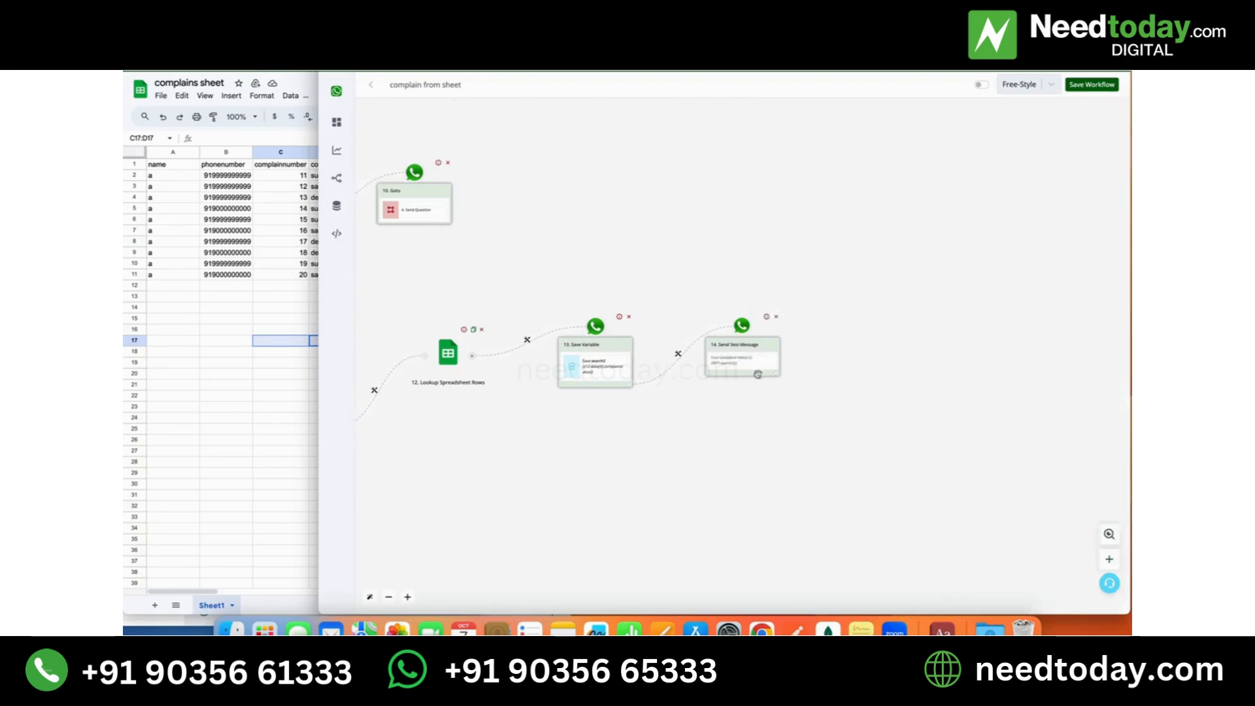
- Review the whole workflow from the Hot Keywords trigger to the status message, checking the Yes and No branches of the billing number question
left_click_drag(585, 463, 995, 463)
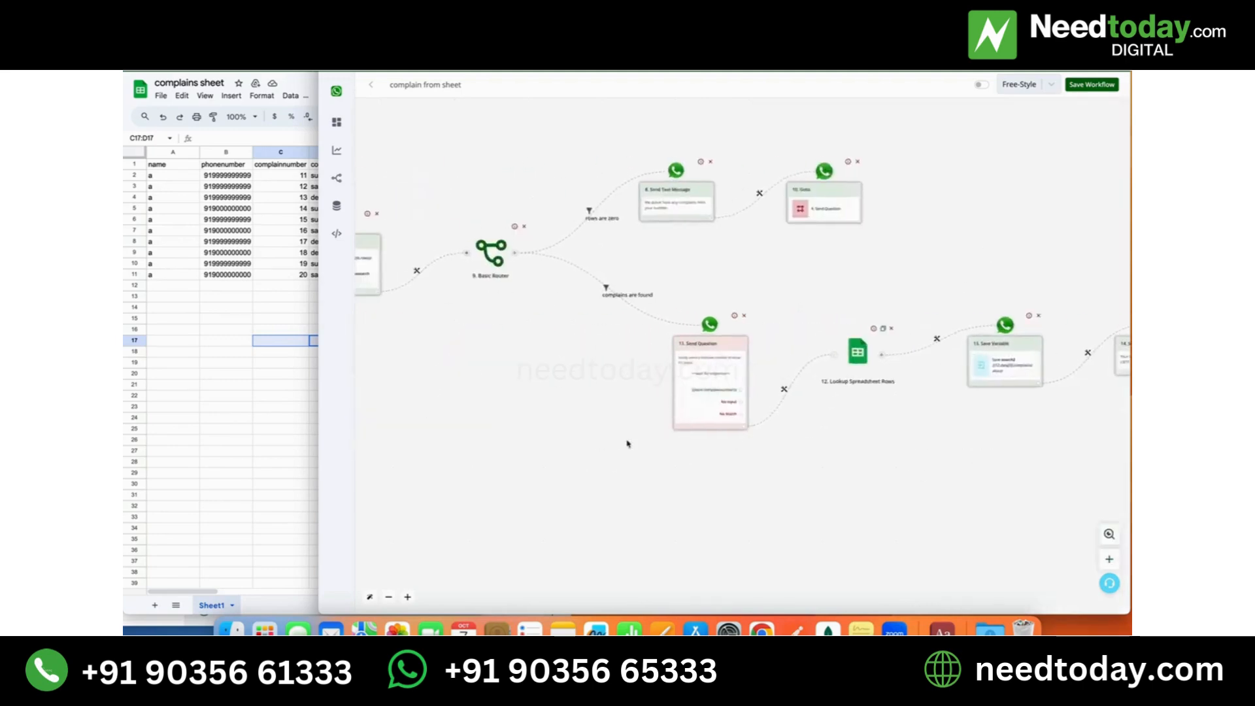
left_click_drag(563, 428, 877, 486)
left_click_drag(657, 432, 861, 434)
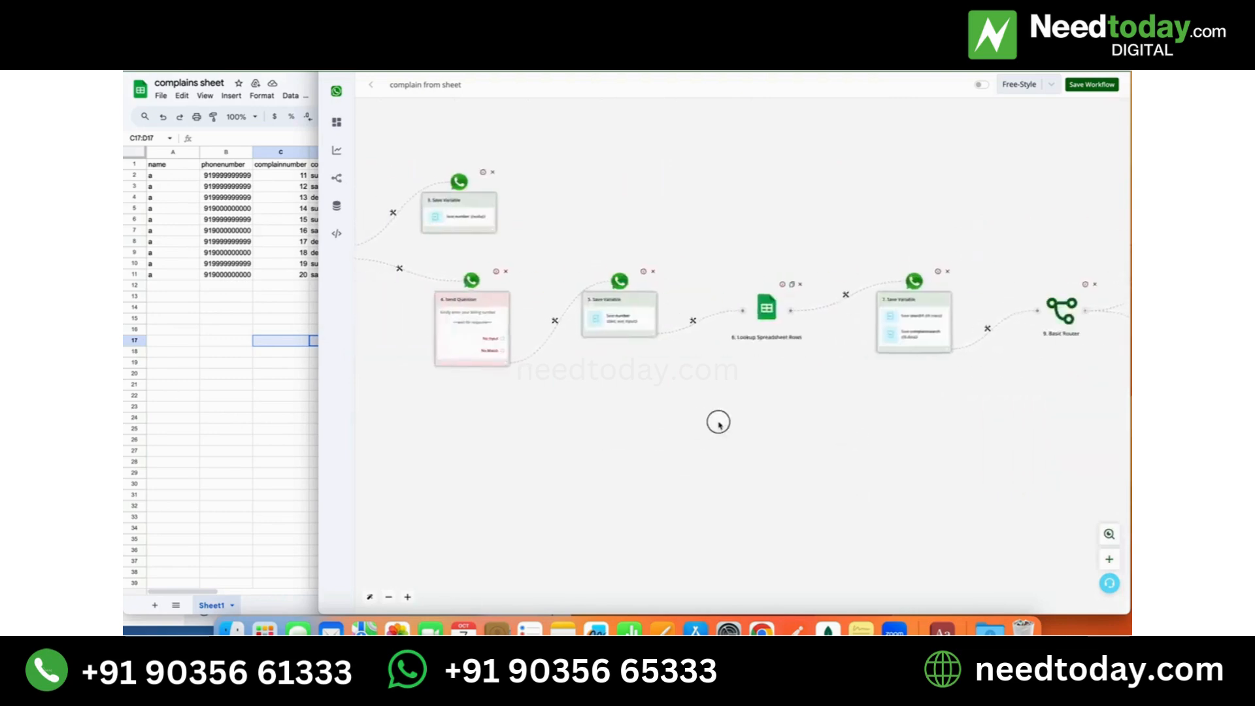
left_click_drag(717, 421, 866, 445)
left_click_drag(960, 416, 572, 438)
left_click_drag(798, 454, 588, 457)
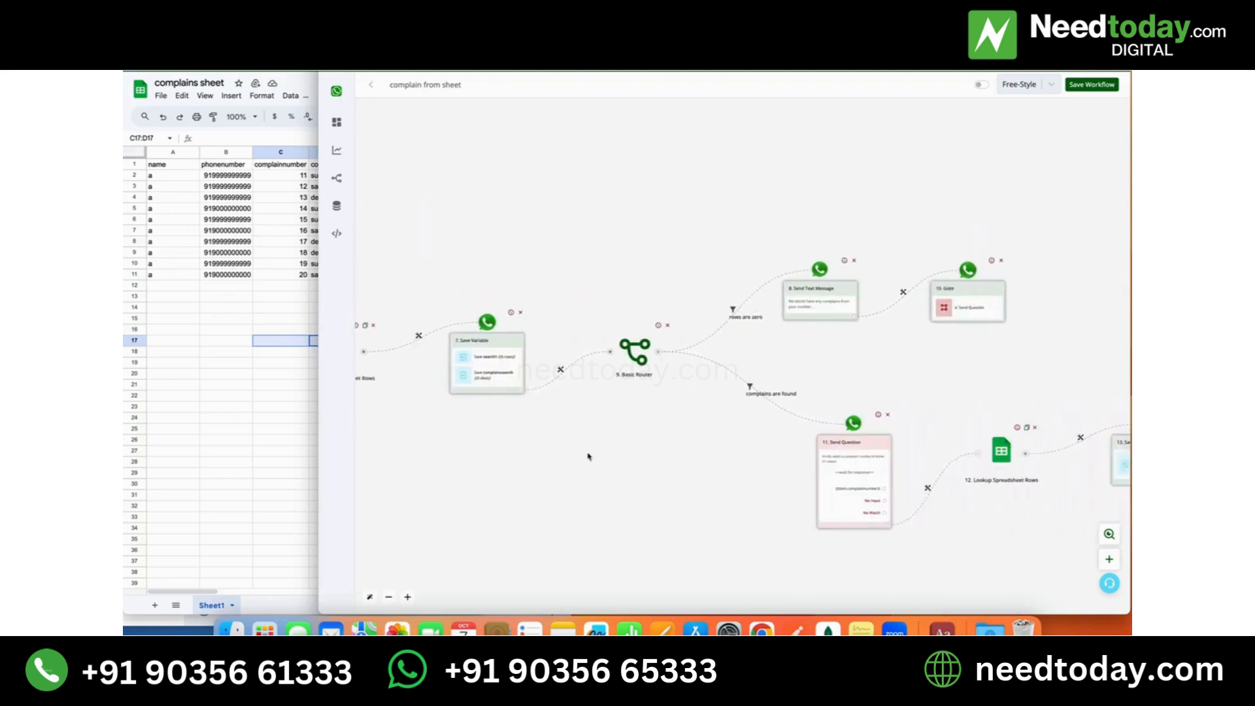
left_click_drag(777, 454, 657, 462)
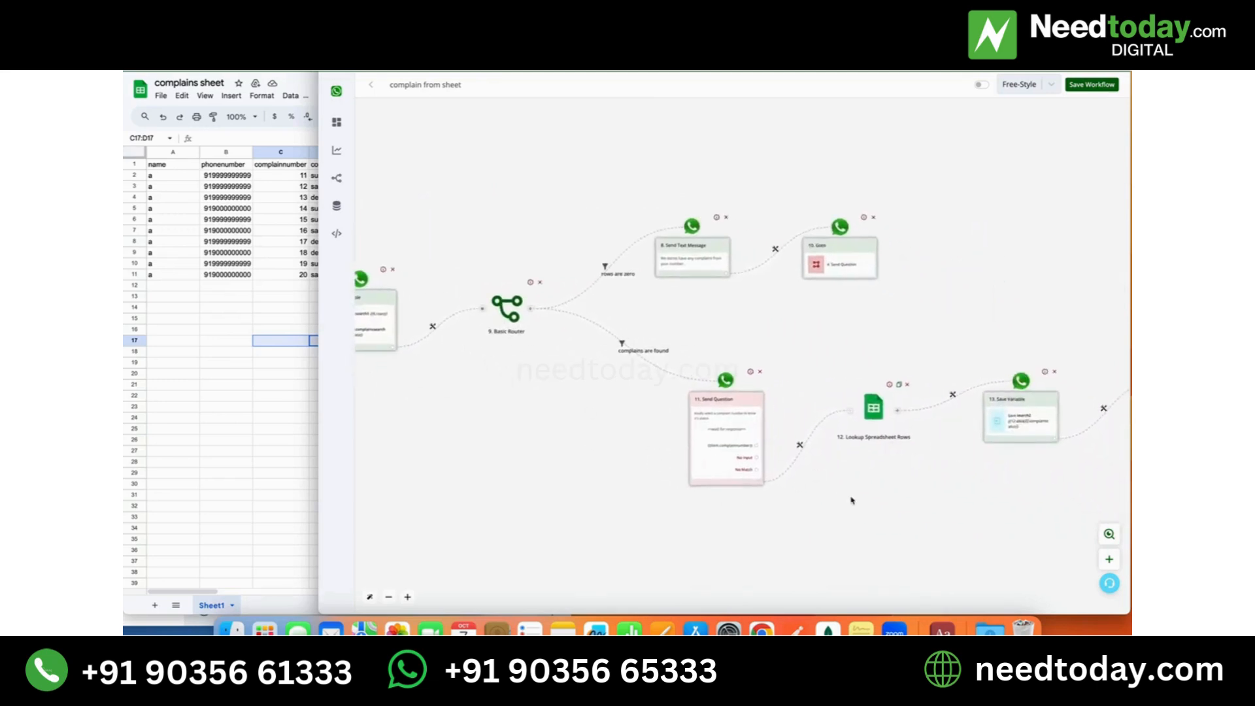
left_click_drag(852, 500, 667, 503)
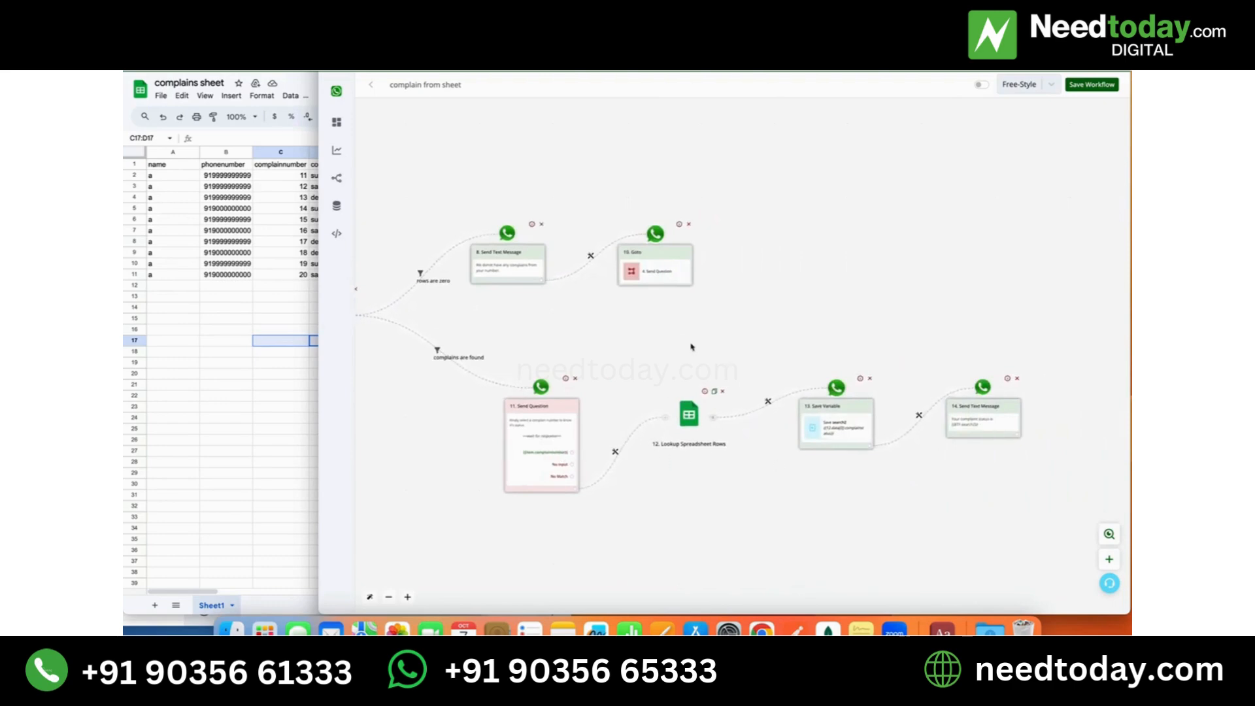
scroll(850, 457, "left", 10)
scroll(920, 439, "left", 10)
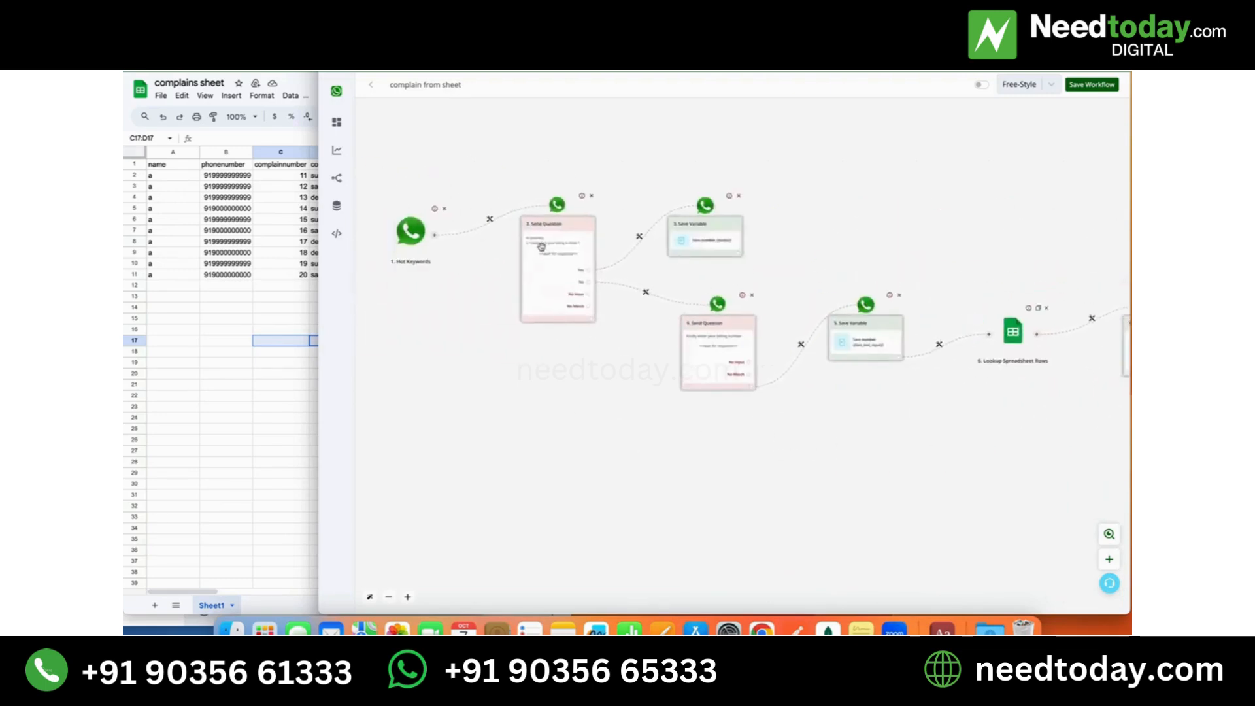
scroll(542, 246, "up", 5)
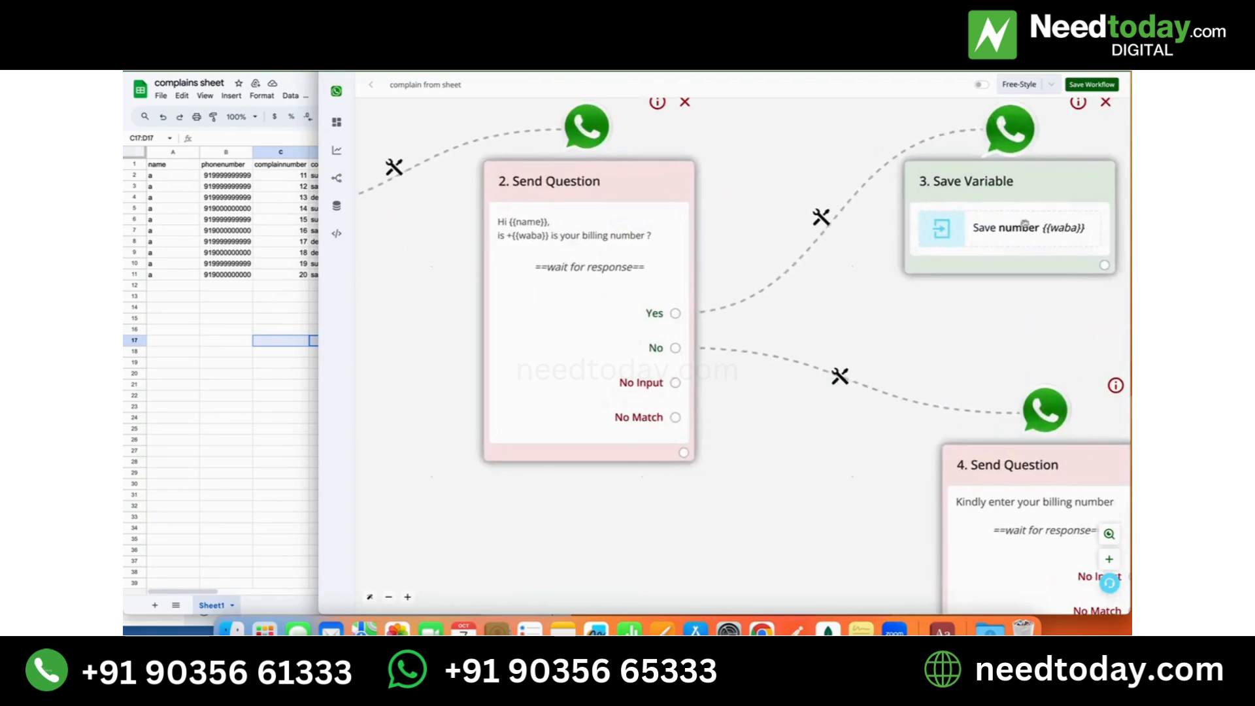
scroll(922, 300, "right", 10)
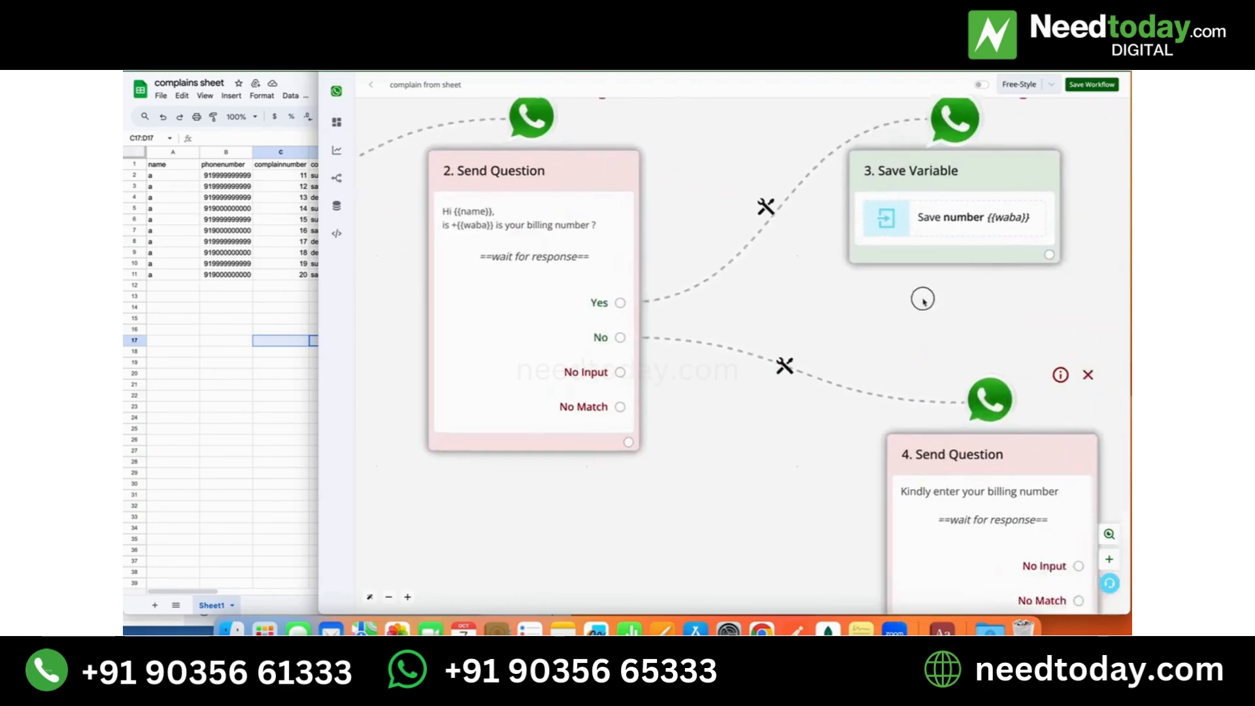
scroll(735, 226, "down", 8)
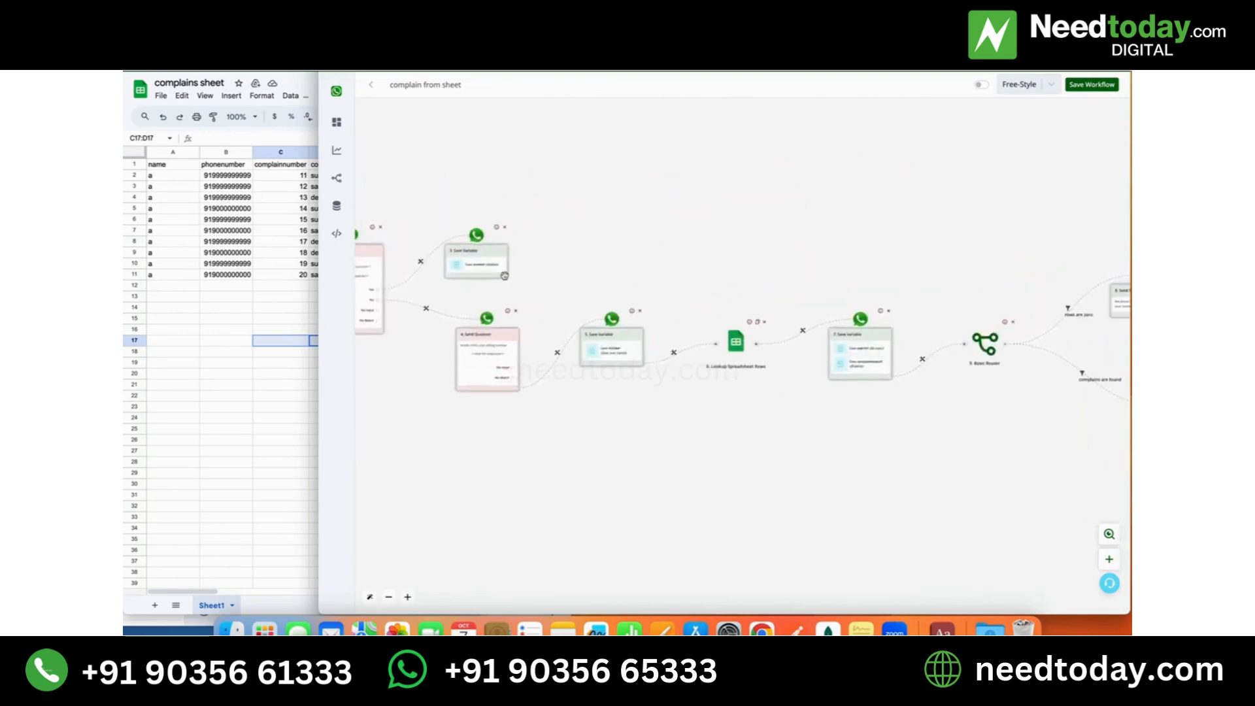
- Add a Goto action after the Yes branch's Save Variable, route it to step 6, Lookup Spreadsheet Rows, and save it
left_click(504, 276)
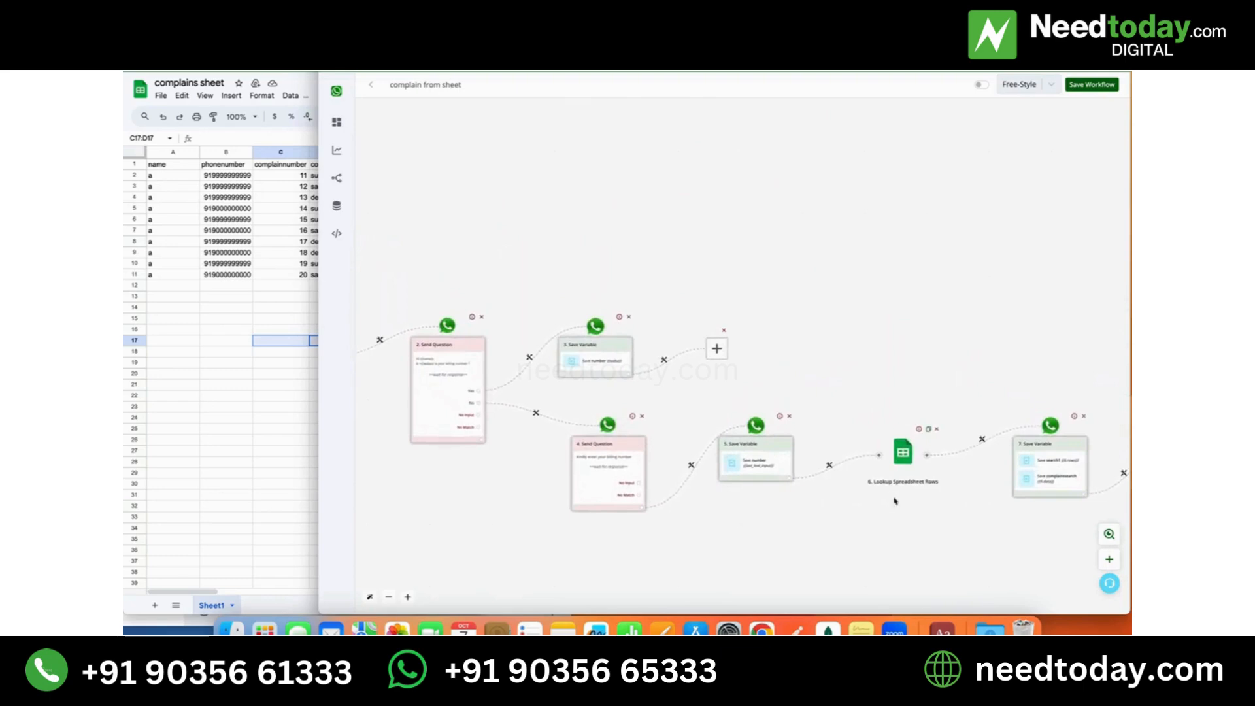
left_click(717, 349)
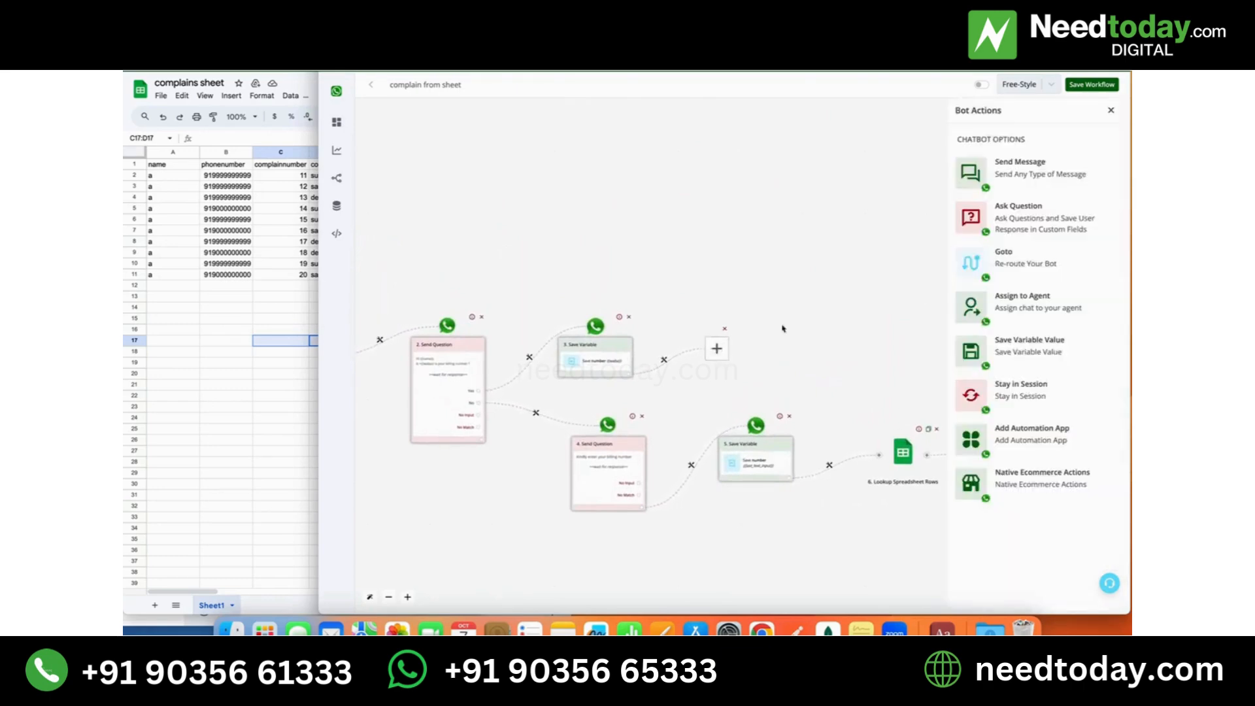
left_click(1027, 262)
left_click(1017, 193)
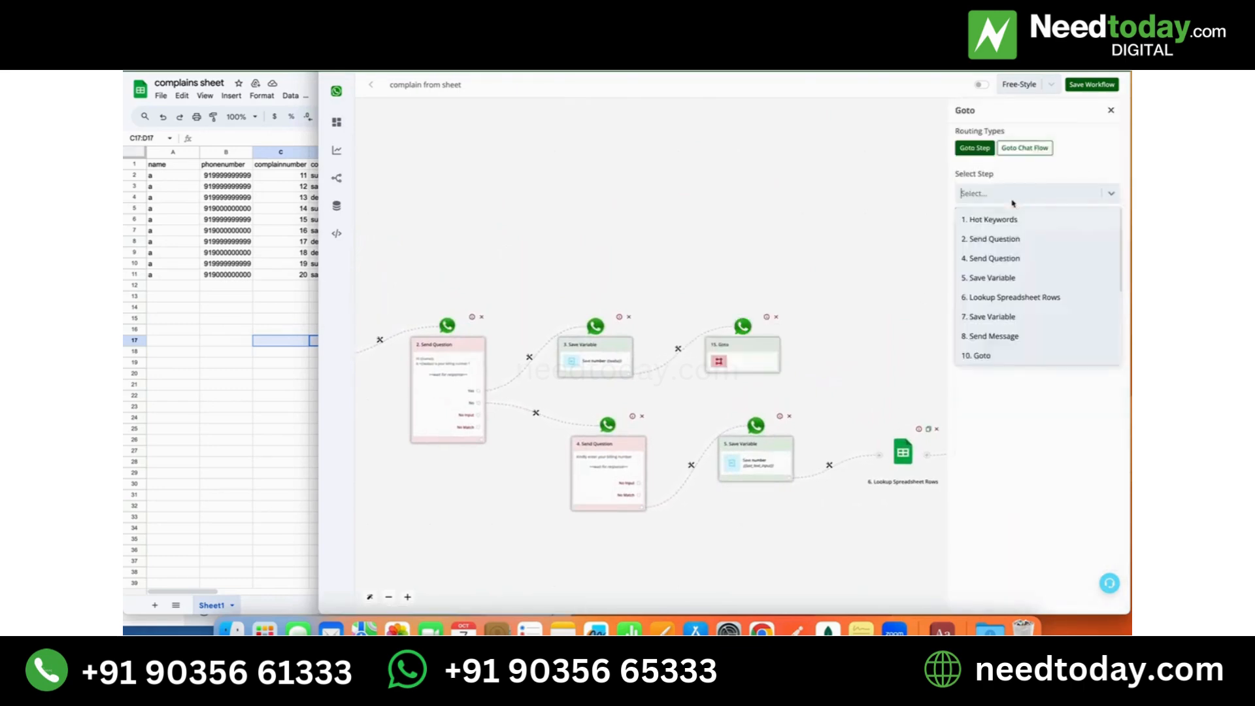
left_click(1001, 296)
left_click(974, 213)
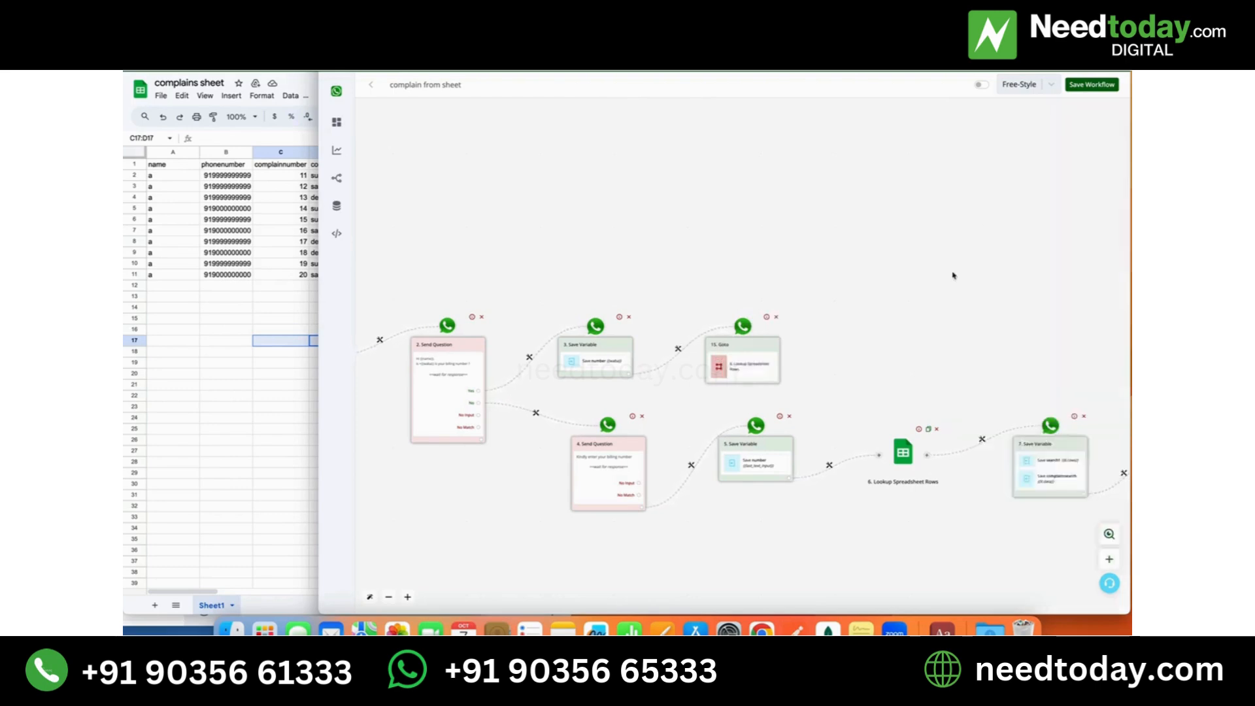
- Save the complain from sheet workflow and switch it on
left_click_drag(923, 294, 847, 234)
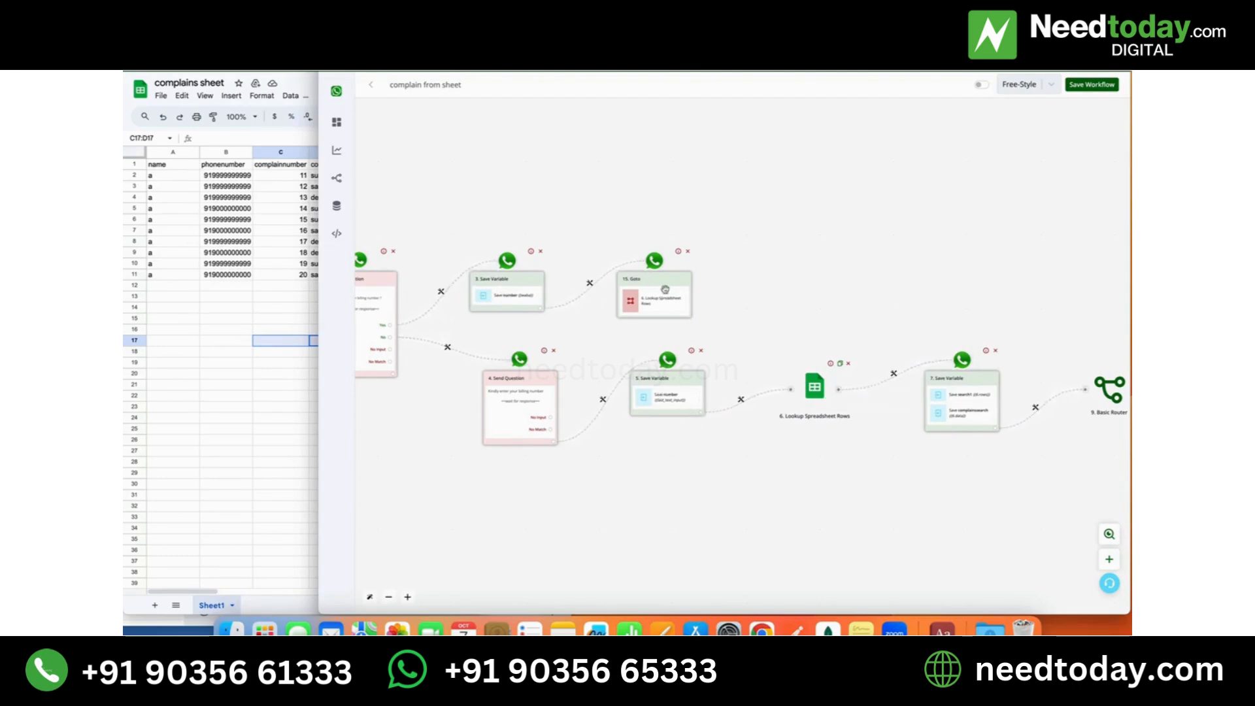
scroll(665, 289, "right", 10)
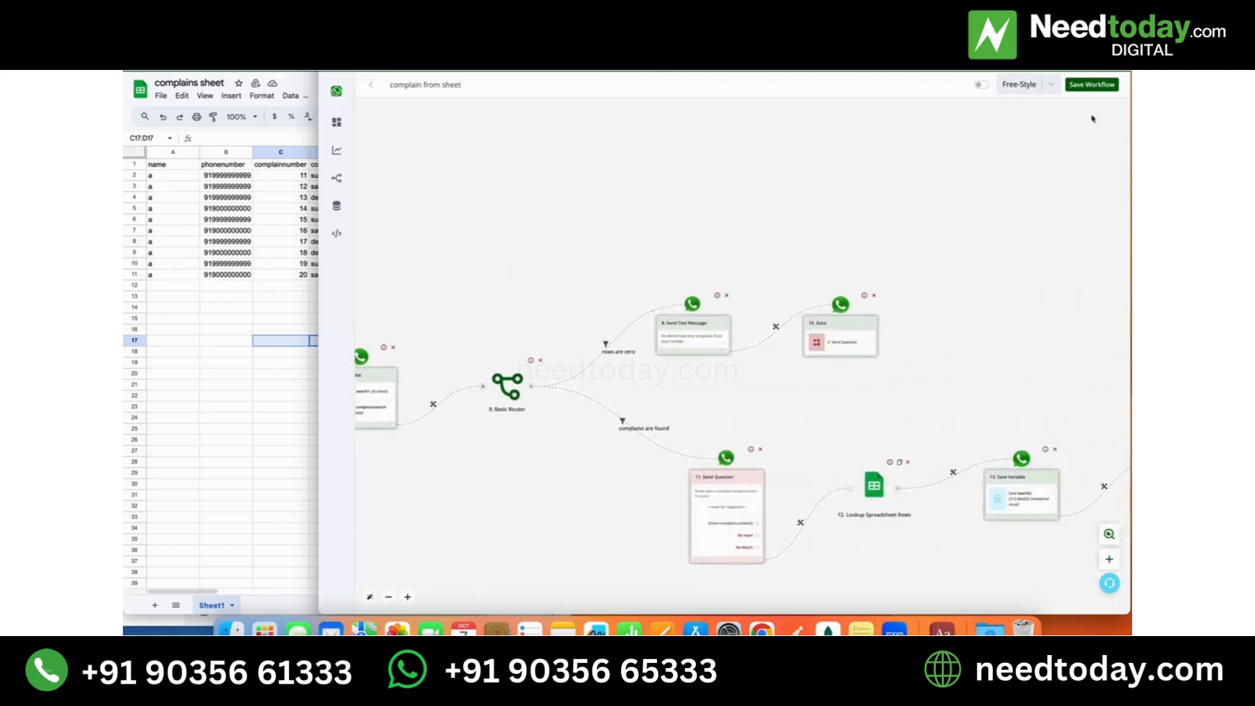
left_click(1092, 84)
left_click(981, 84)
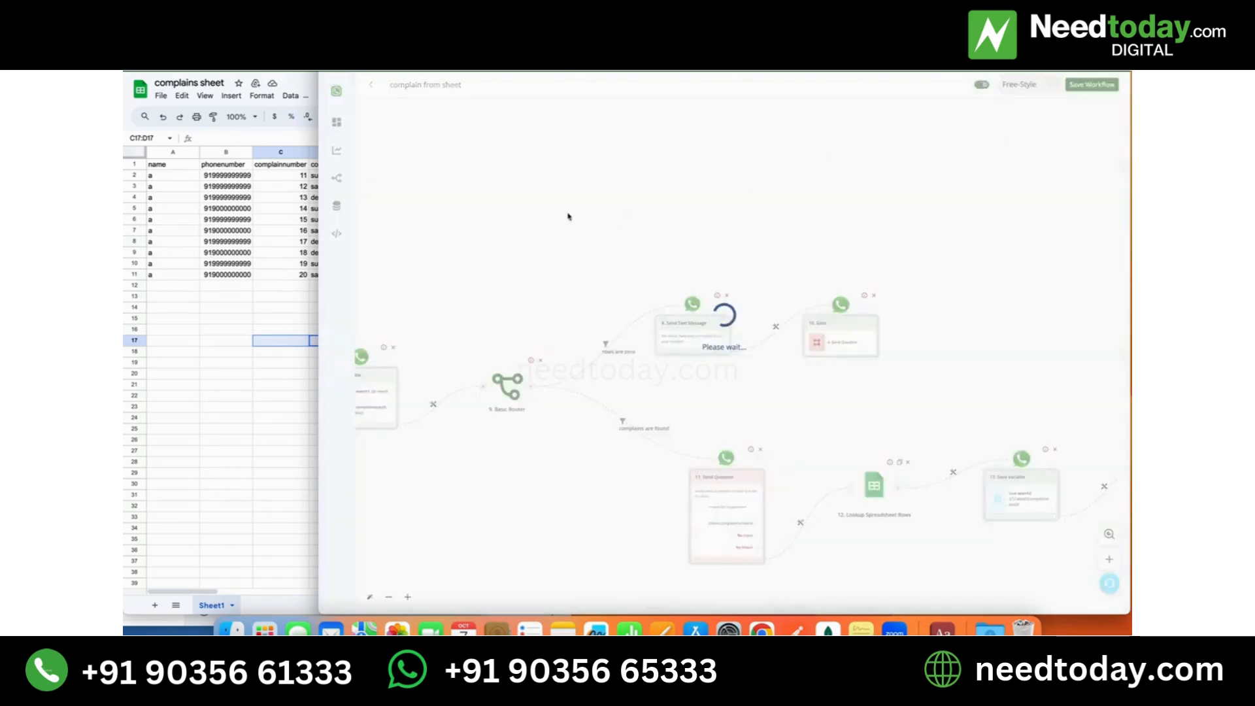
left_click_drag(517, 206, 805, 220)
left_click_drag(496, 234, 920, 229)
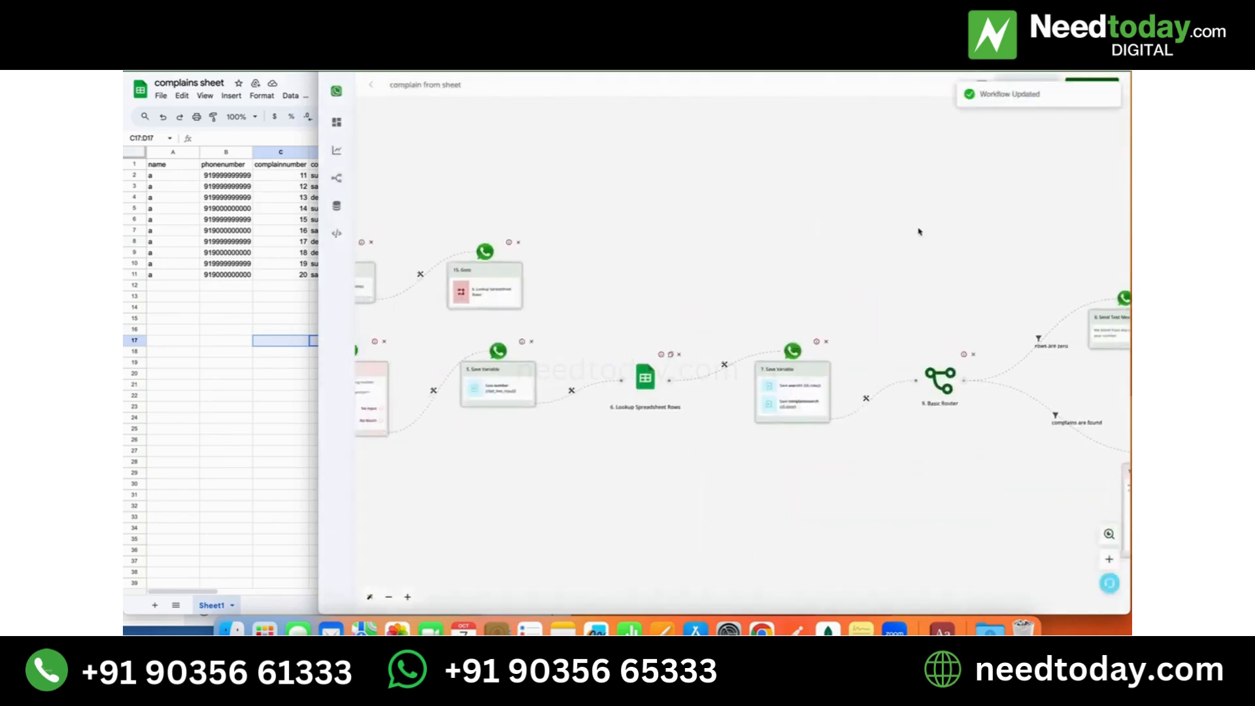
- Bring up the WhatsApp chat window, and copy the keyword complainsheet from the workflow's Hot Keywords trigger
left_click_drag(638, 207, 908, 211)
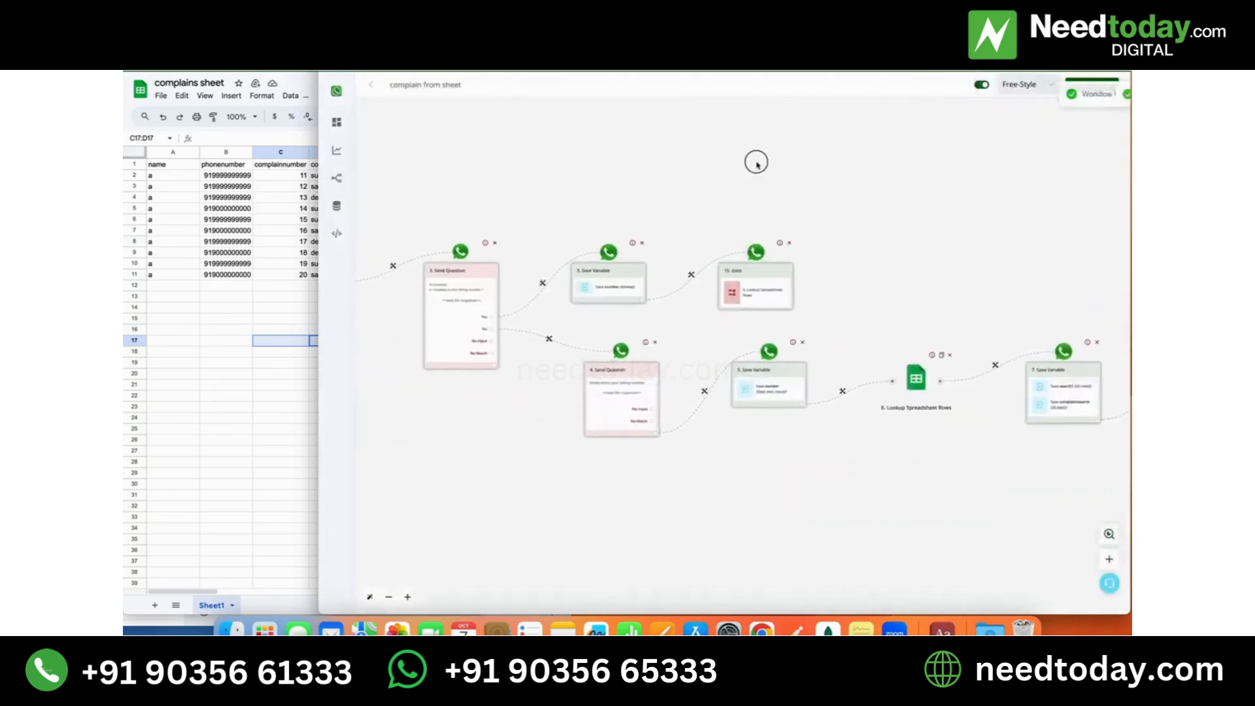
left_click_drag(752, 160, 990, 182)
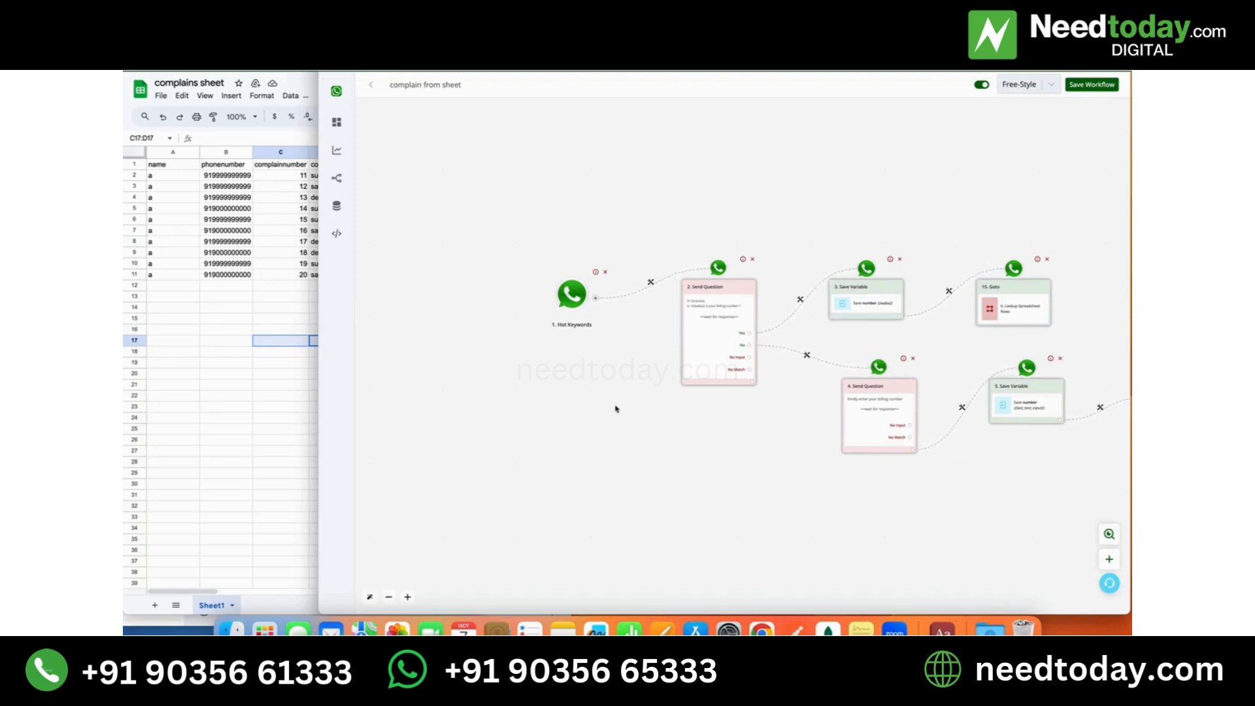
right_click(762, 630)
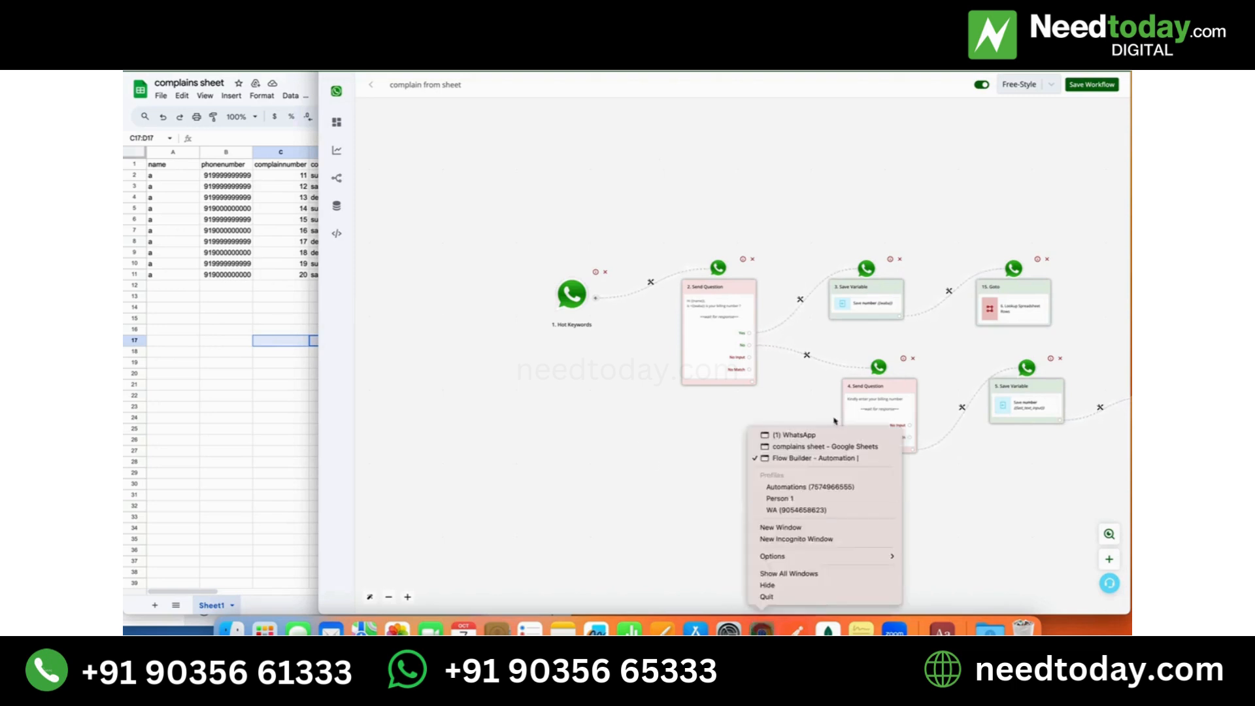
left_click(827, 435)
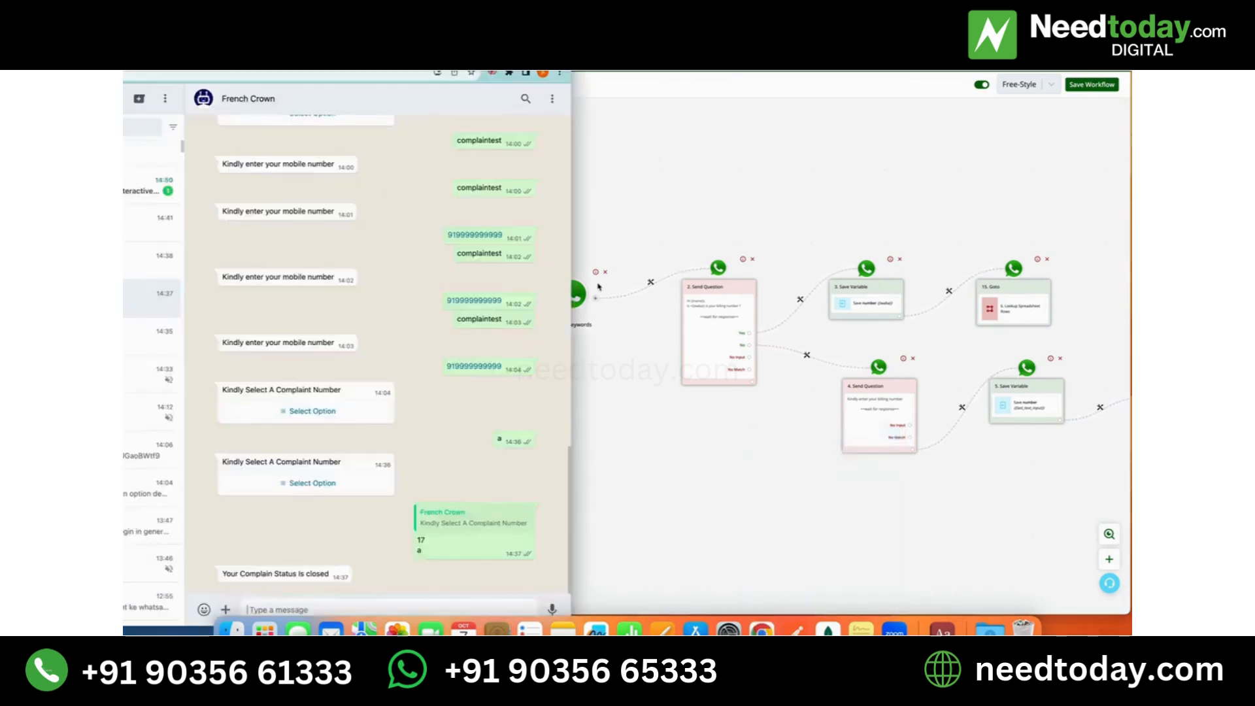
left_click(578, 299)
left_click(578, 298)
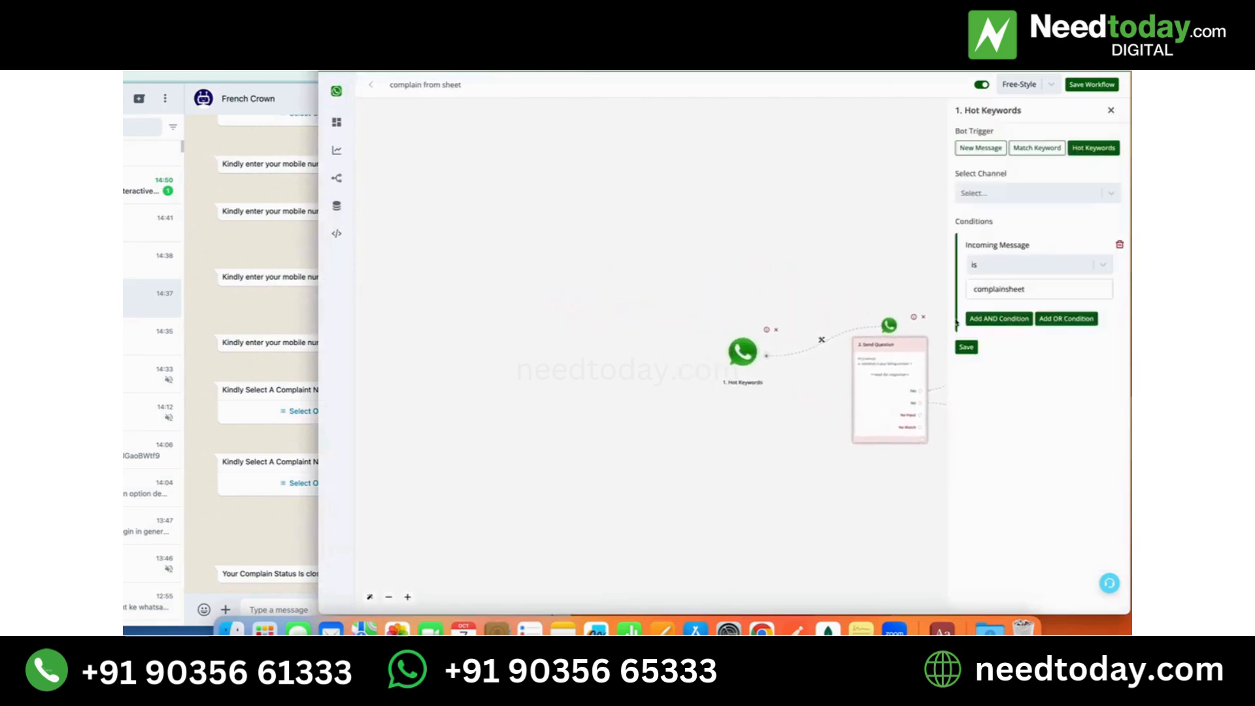
double_click(981, 287)
key("super+c")
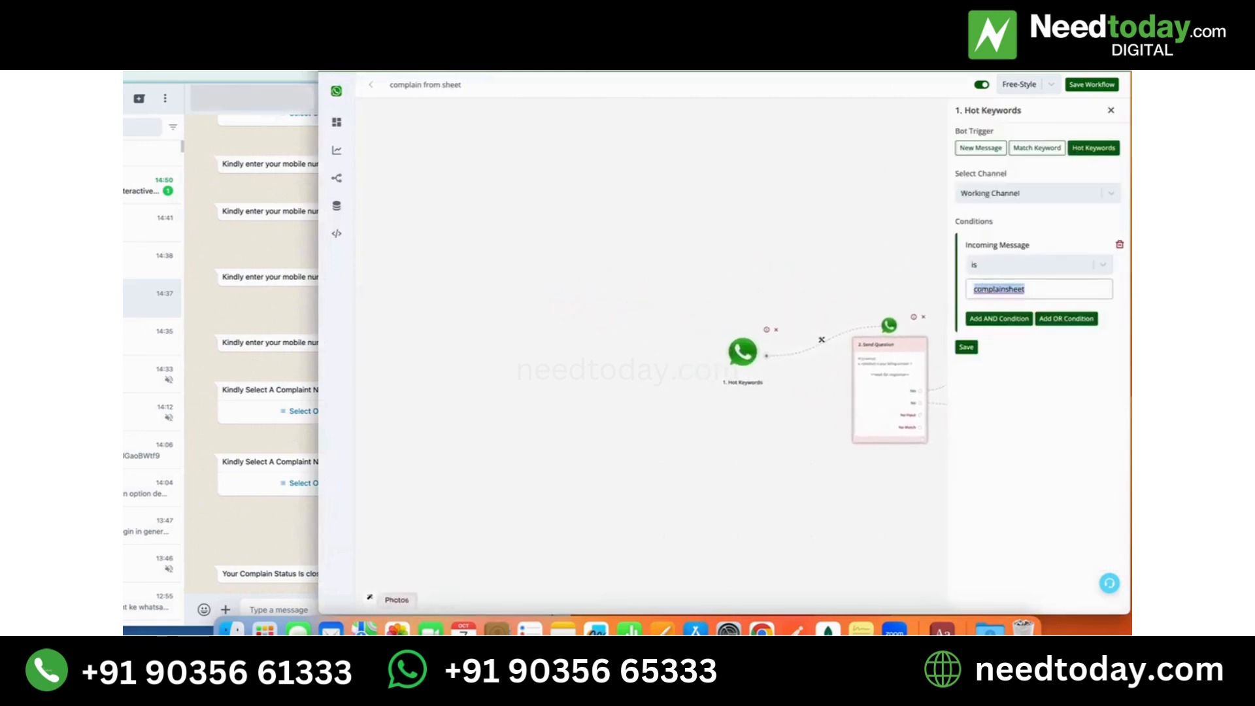
- Send the copied keyword complainsheet as a message in the WhatsApp bot chat to start the workflow
left_click(276, 609)
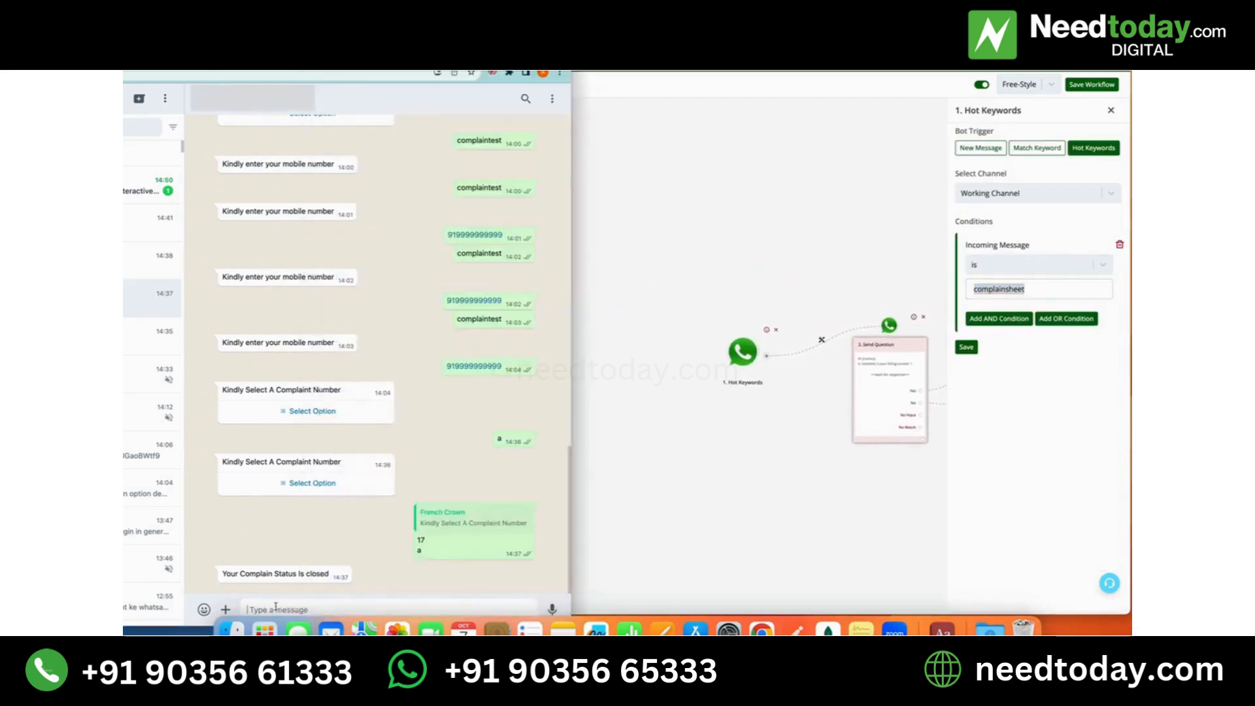
key("super+v")
key("Return")
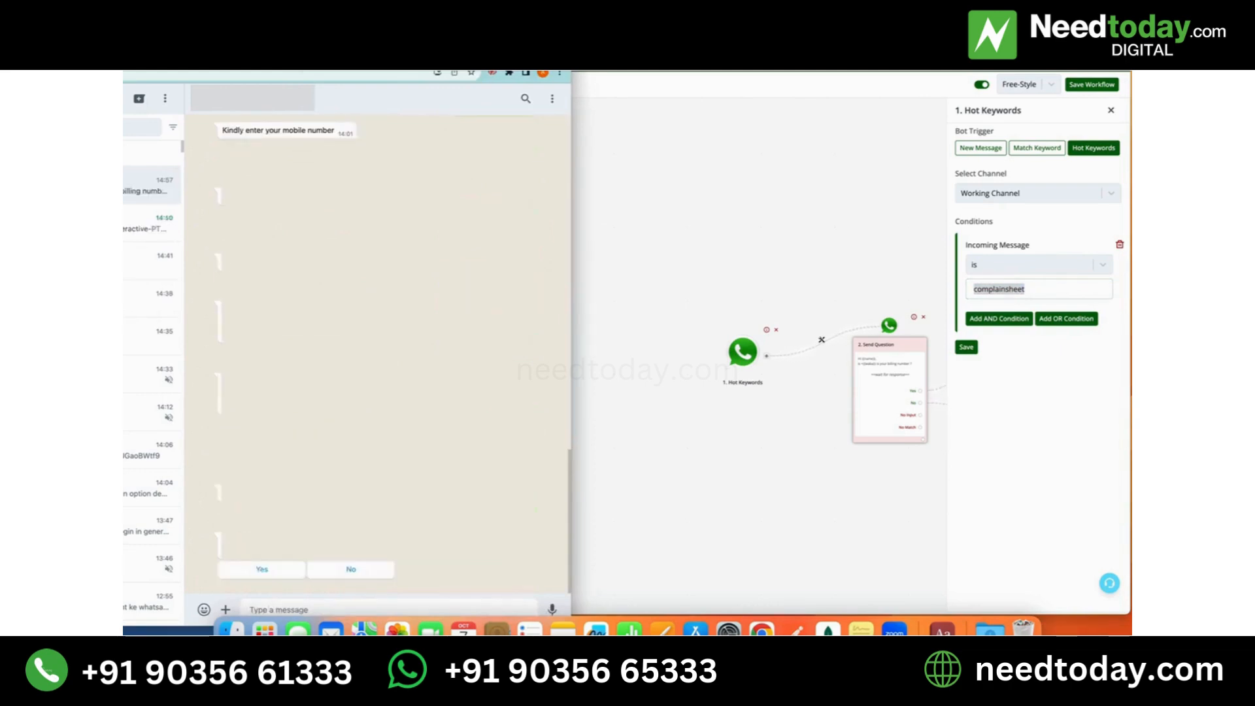
- Answer No to the bot's billing number question and send the customer's billing phone number
left_click(343, 569)
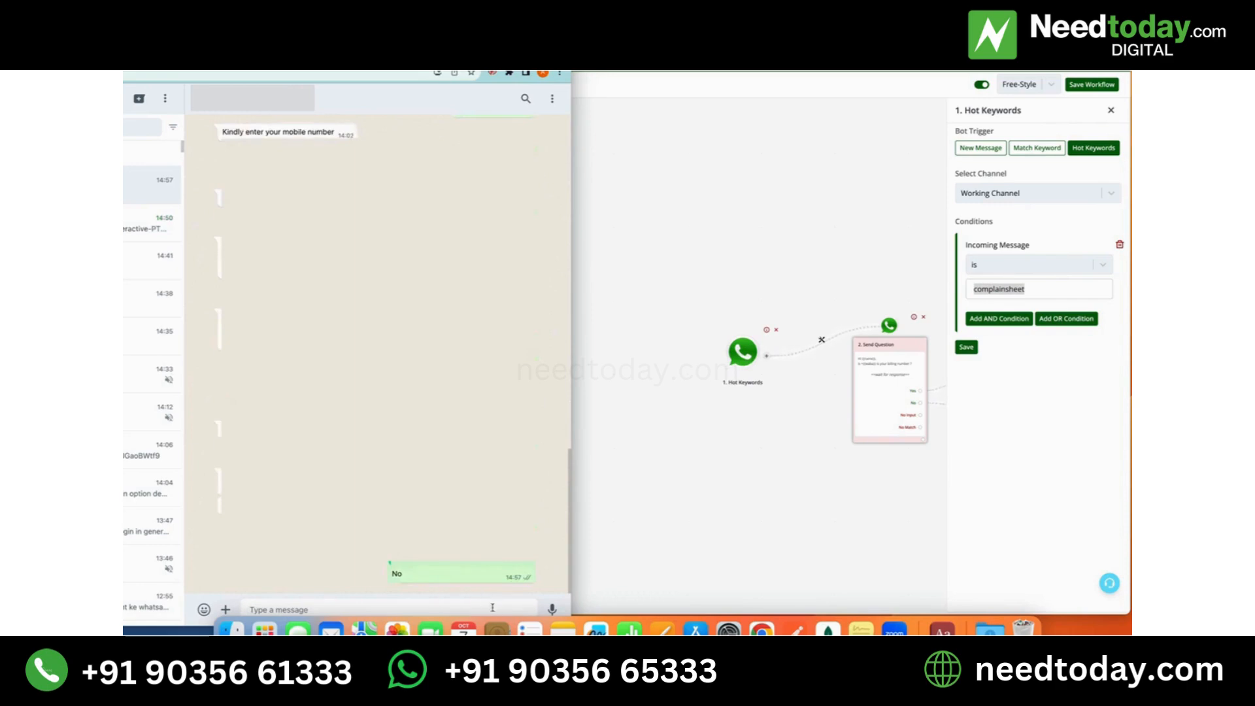
type("919999999999")
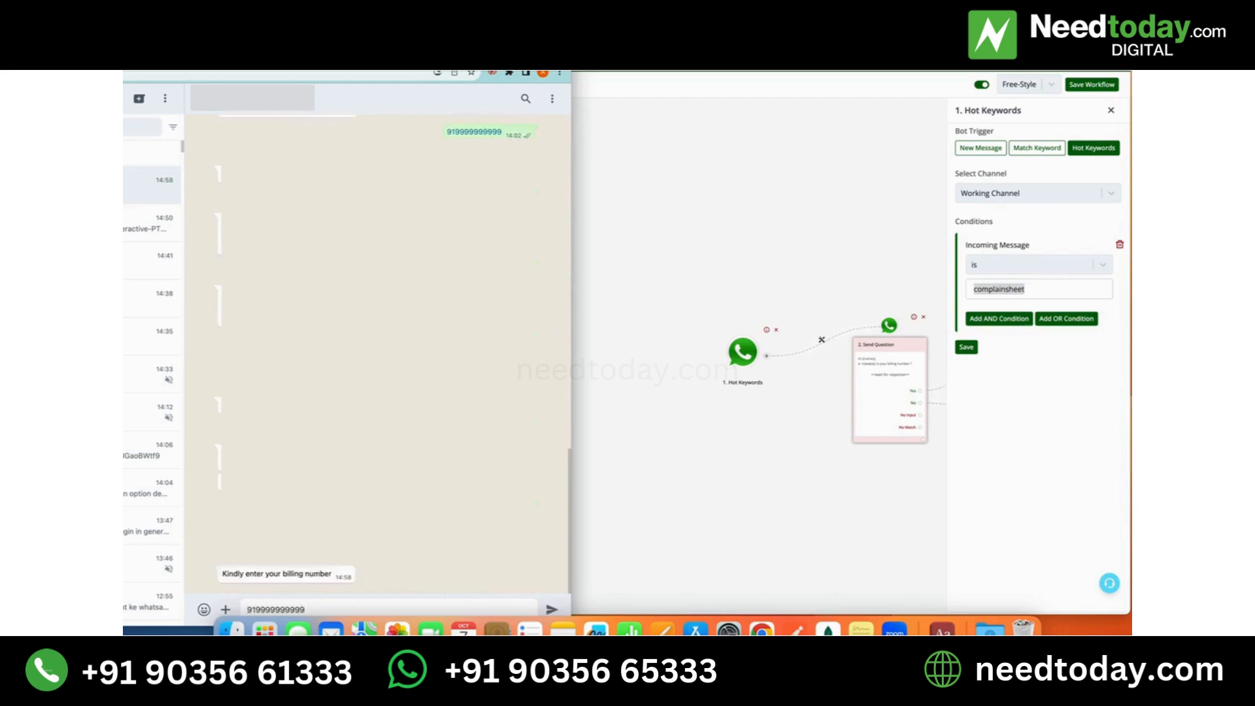
key("Return")
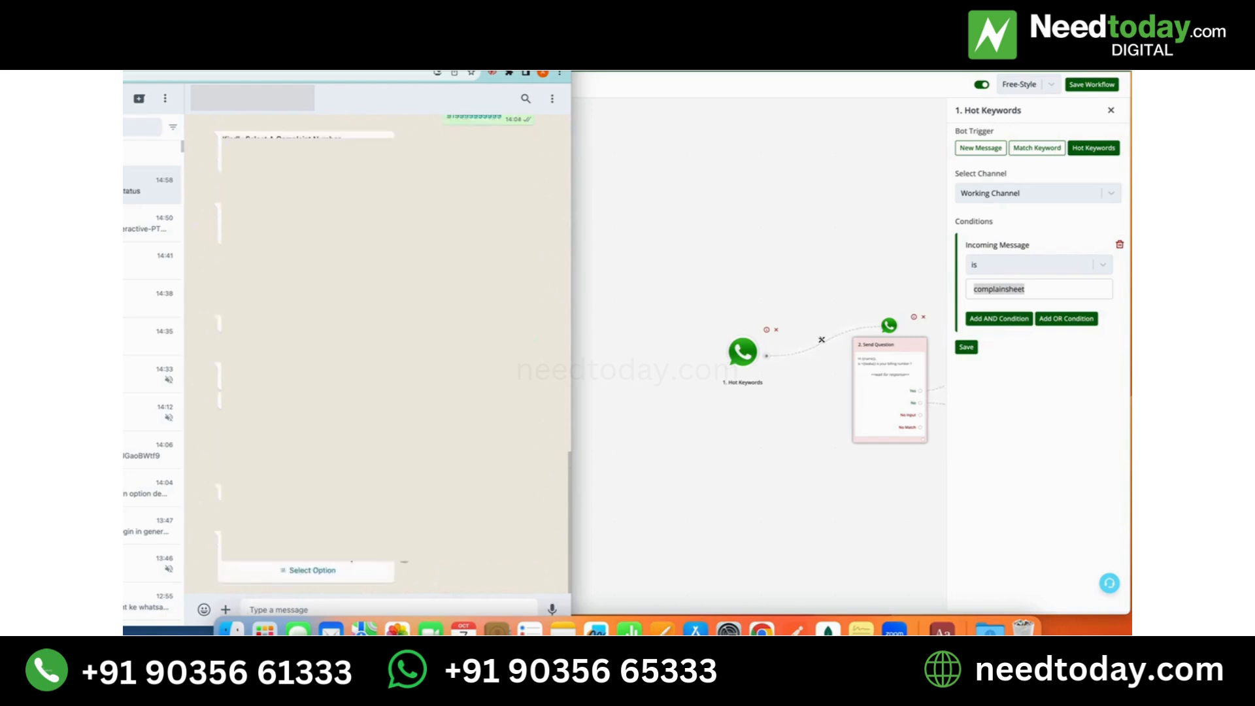
- Choose complaint number 15 (support) from the bot's Select Option list and send it
left_click(333, 570)
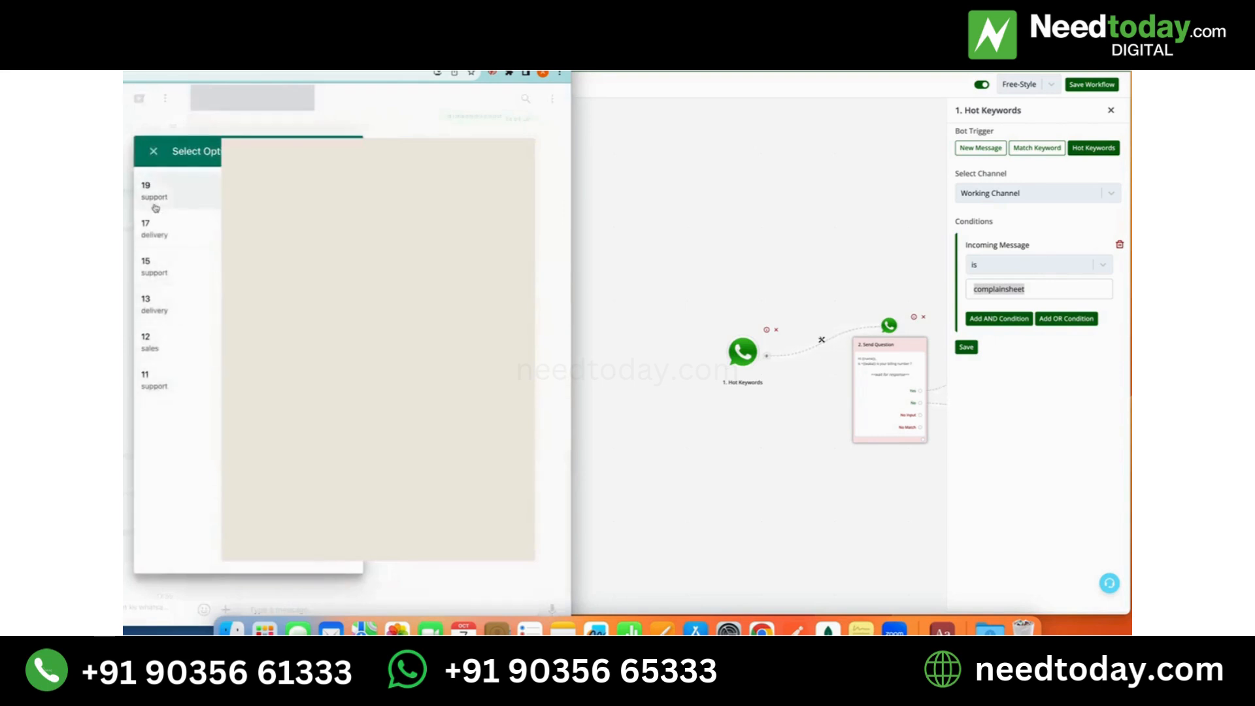
left_click(179, 262)
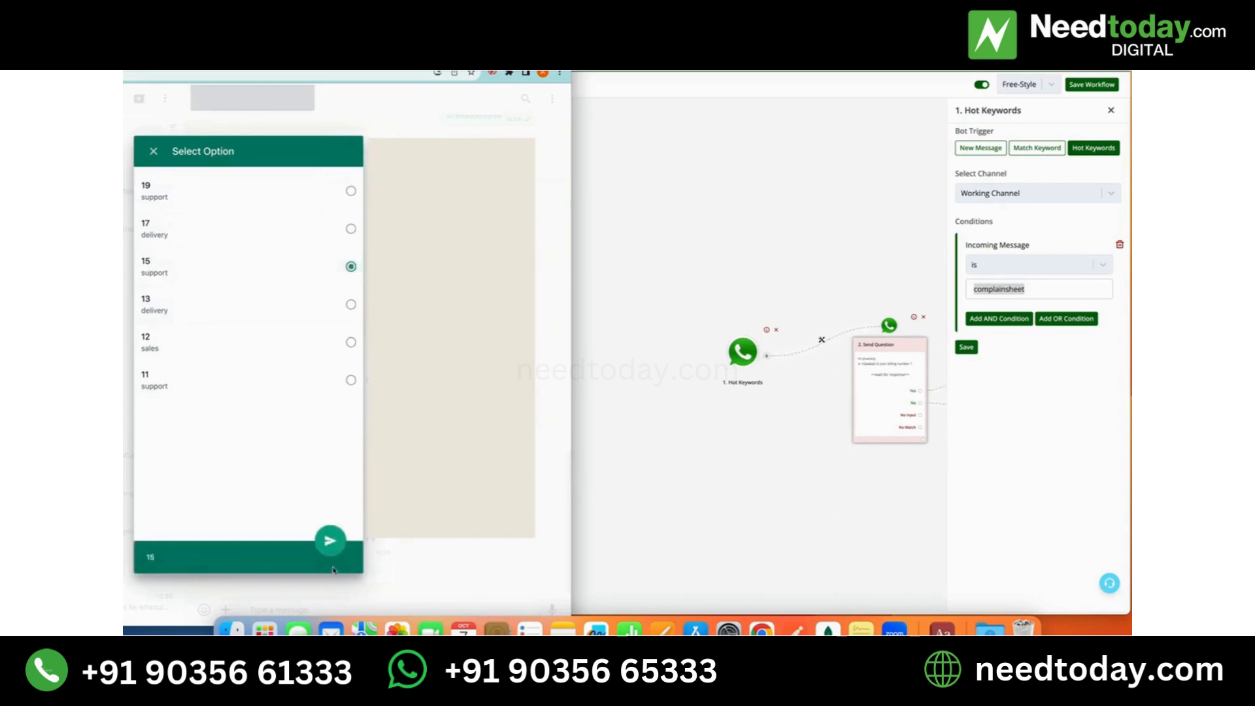
left_click(328, 536)
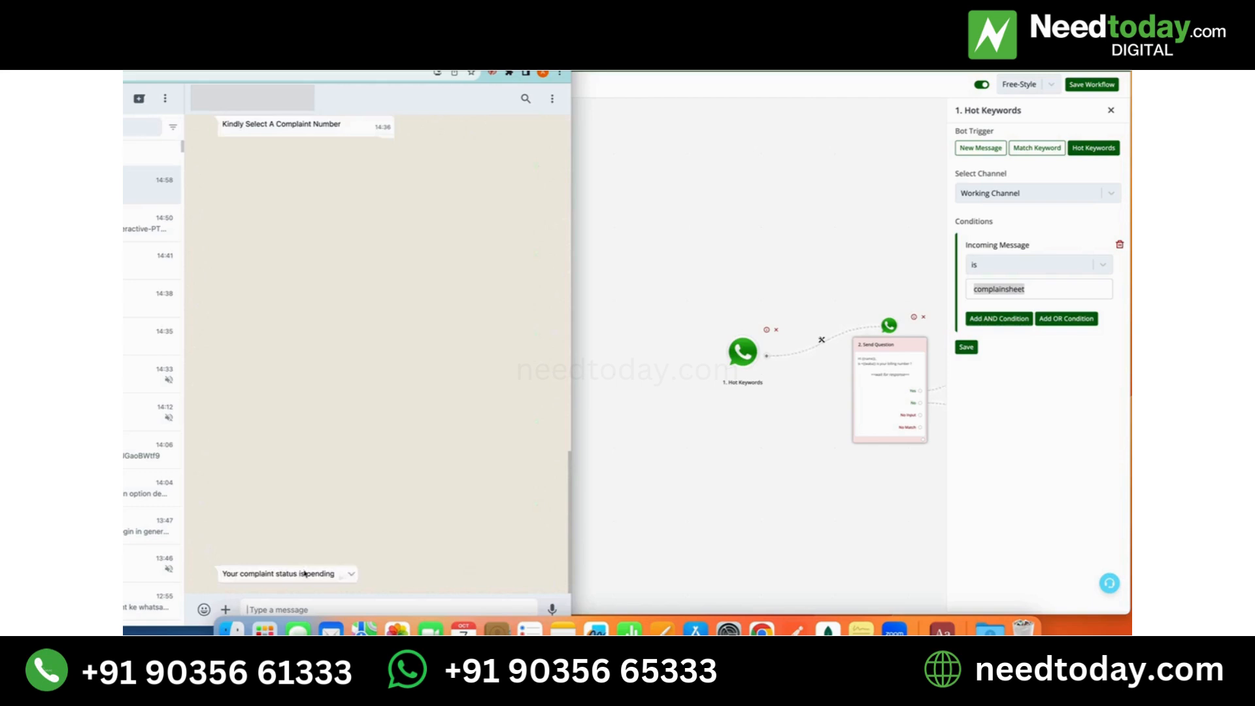
- Switch back to the flow builder and examine the workflow from the billing number question through the spreadsheet lookup
left_click(725, 523)
left_click(820, 509)
left_click_drag(820, 511, 411, 496)
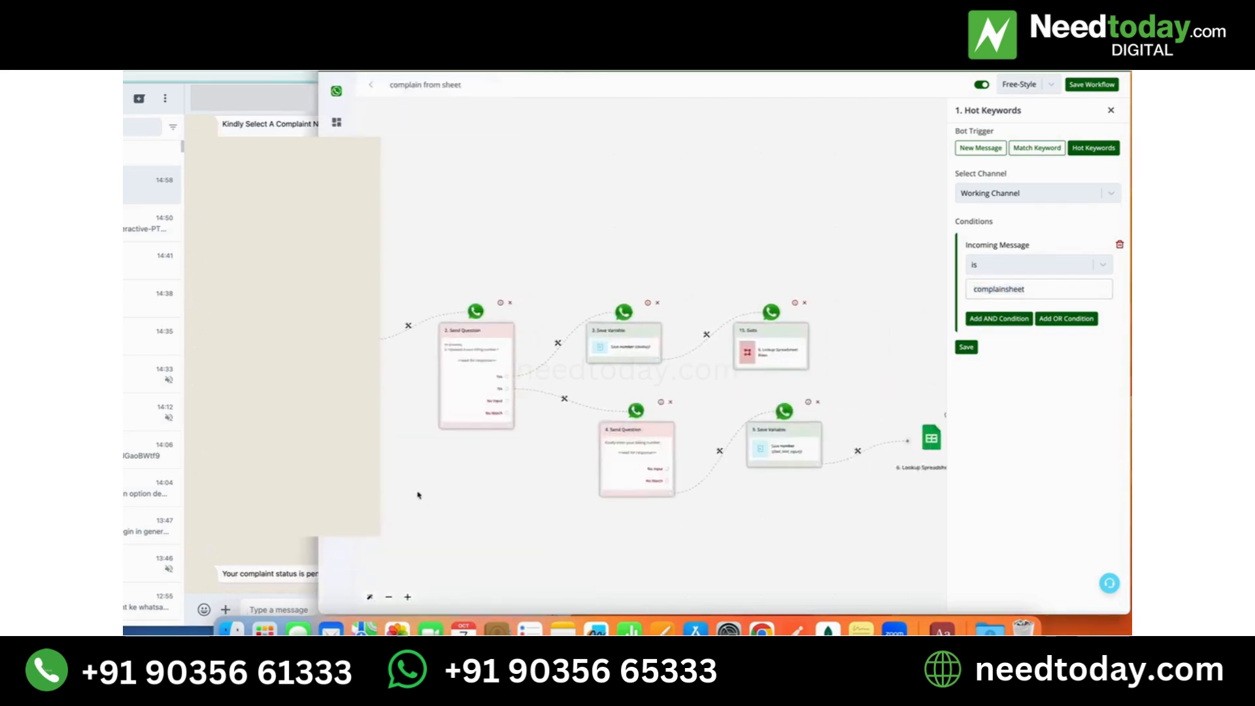
left_click_drag(670, 509, 443, 495)
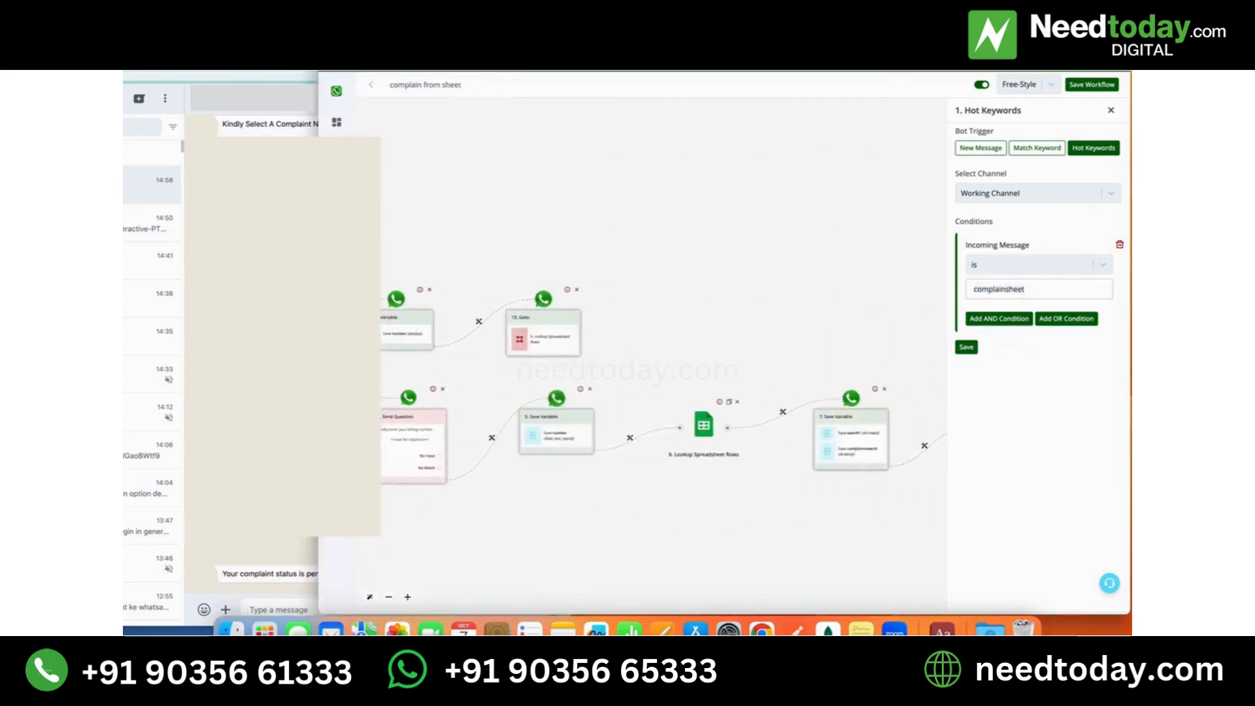